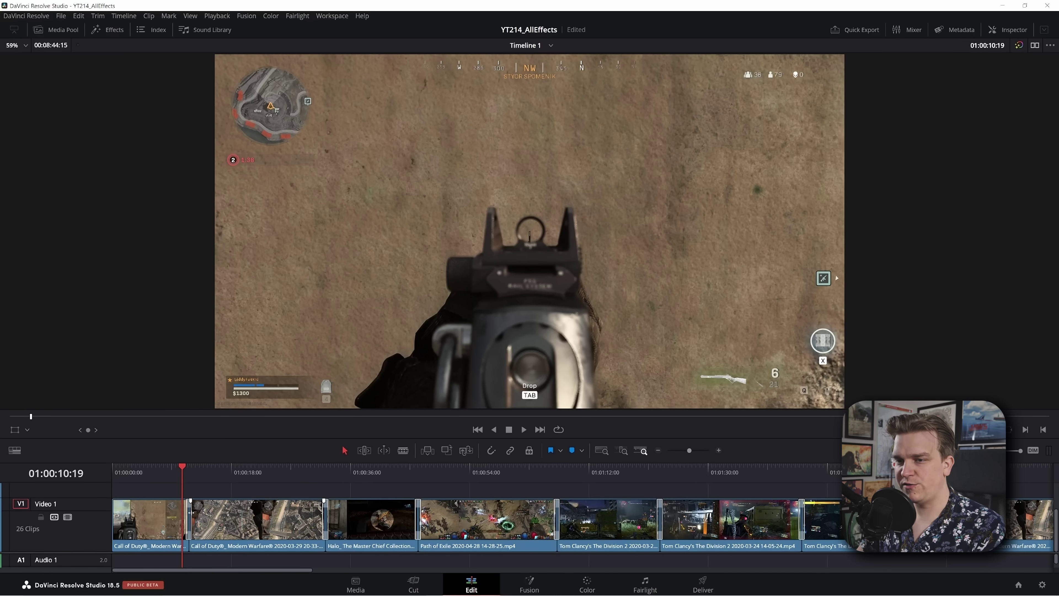
- Play through the Block Glitch transition between the first two Call of Duty clips to examine its effect
scroll(266, 528, up, 4)
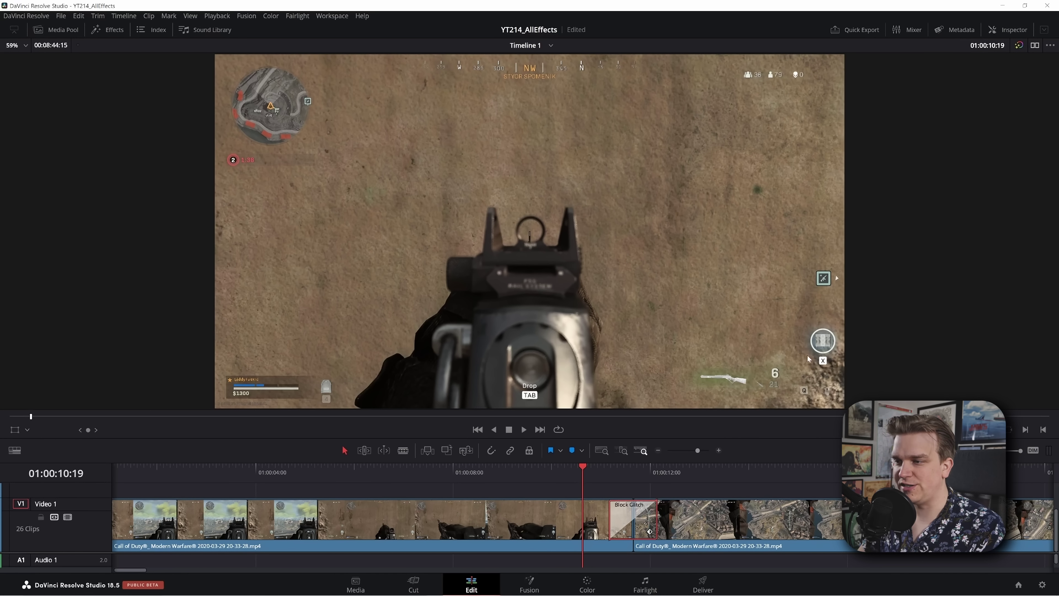
click(609, 483)
key(space)
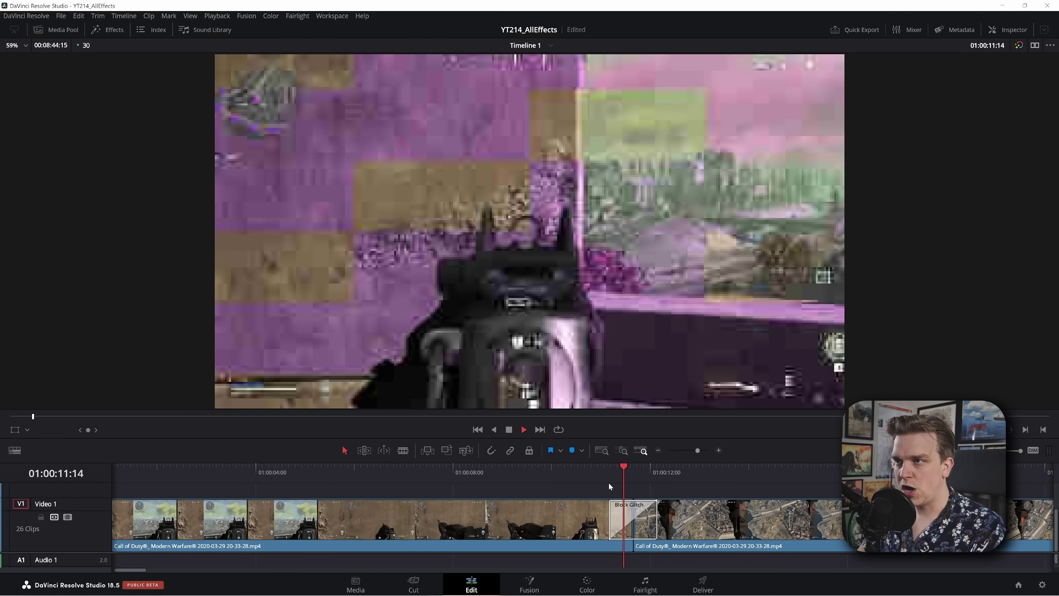
key(space)
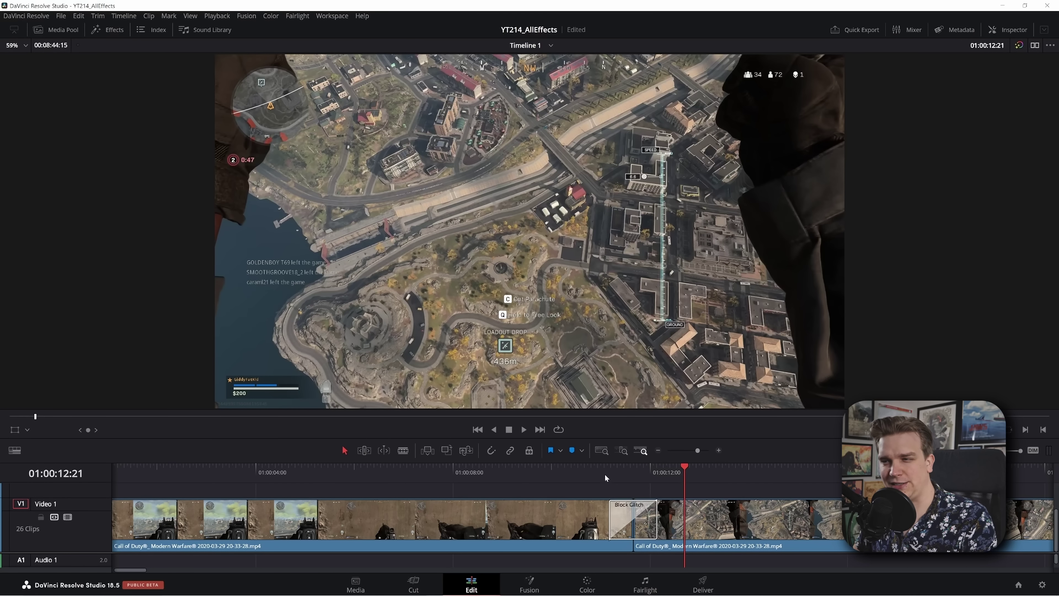
- Lengthen the Block Glitch transition to 2.5 seconds (76 frames) around the cut and play it back
drag(535, 475, 607, 475)
drag(609, 522, 573, 523)
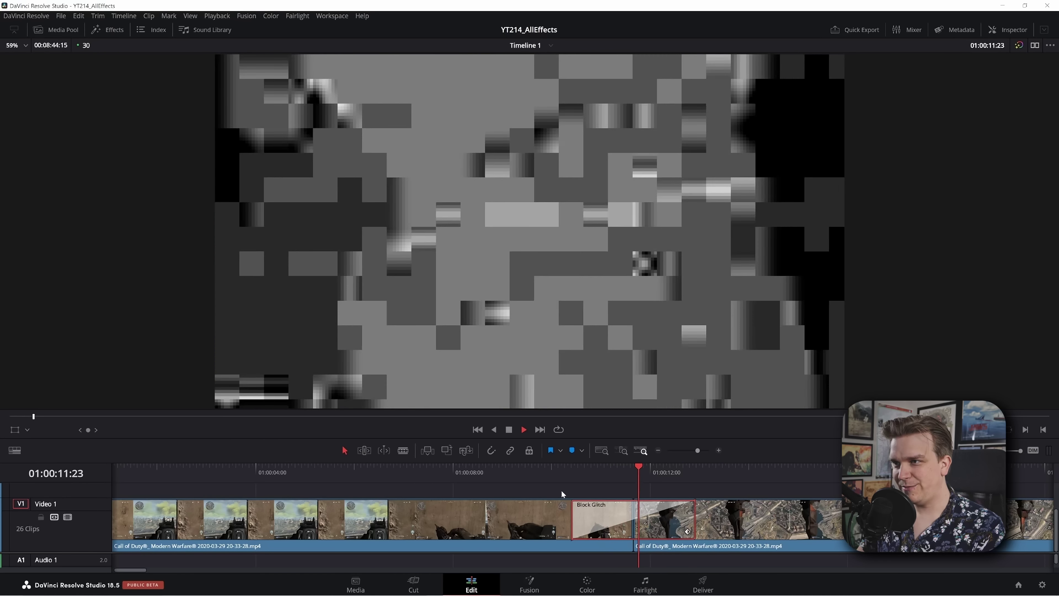
key(space)
- Set the Block Glitch transition's Block Seethe to 0.224, Frequency to 26.9 and Aspect to 1.863, and preview the glitch
click(1014, 29)
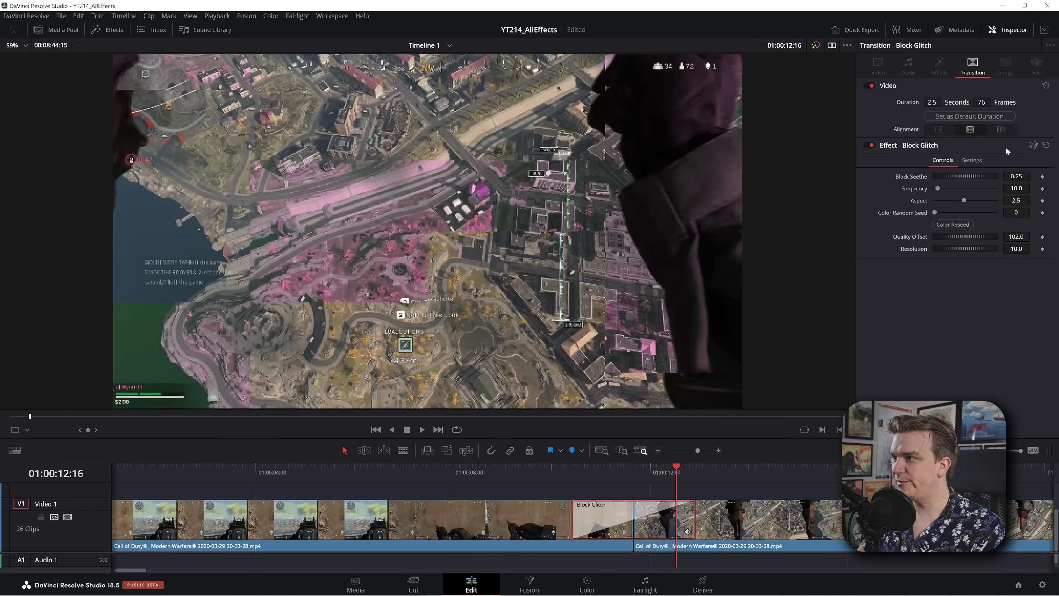
drag(976, 176, 956, 204)
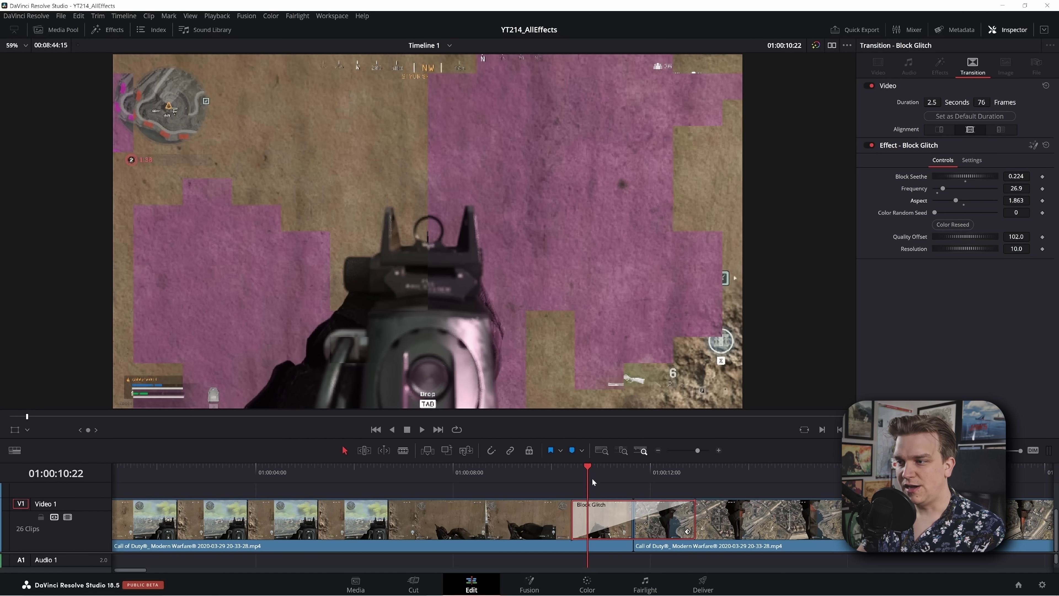
click(608, 466)
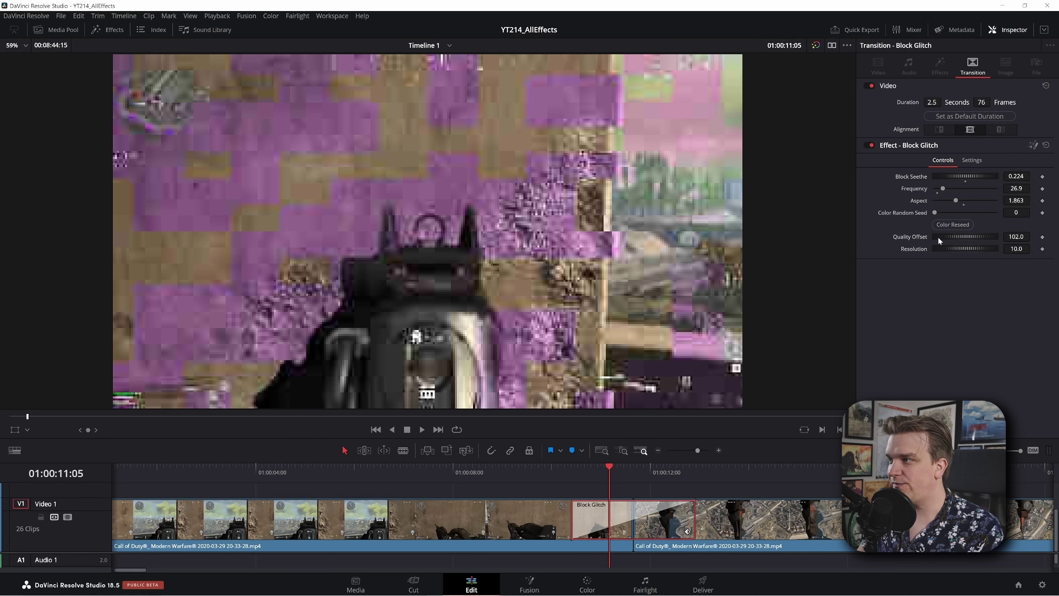
- Reseed the Block Glitch colours until the random seed is 12141, and lower the effect's Resolution to -7.54
click(948, 226)
click(947, 225)
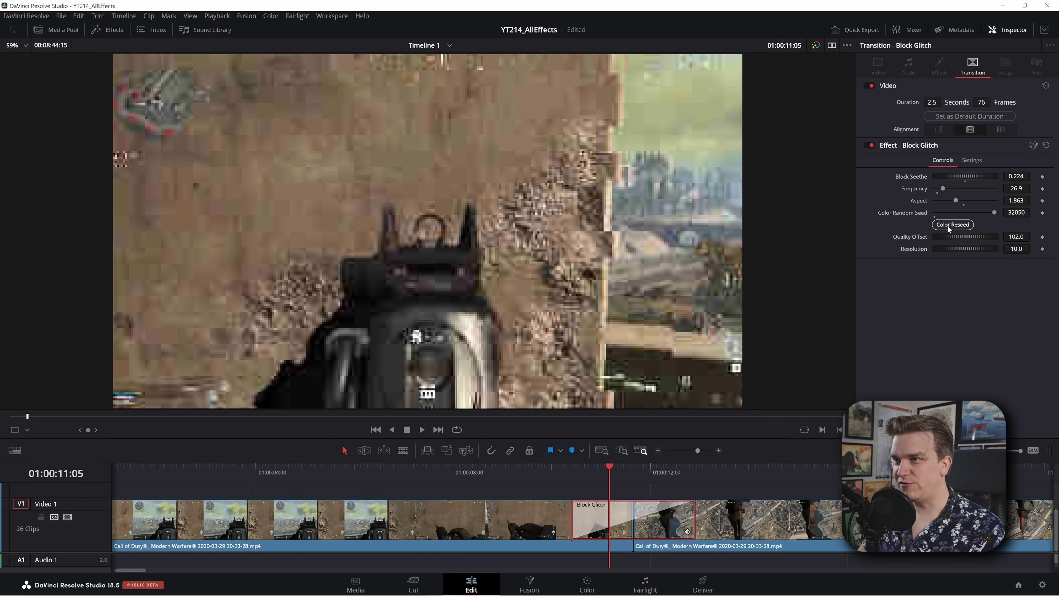
click(946, 225)
click(945, 225)
click(944, 225)
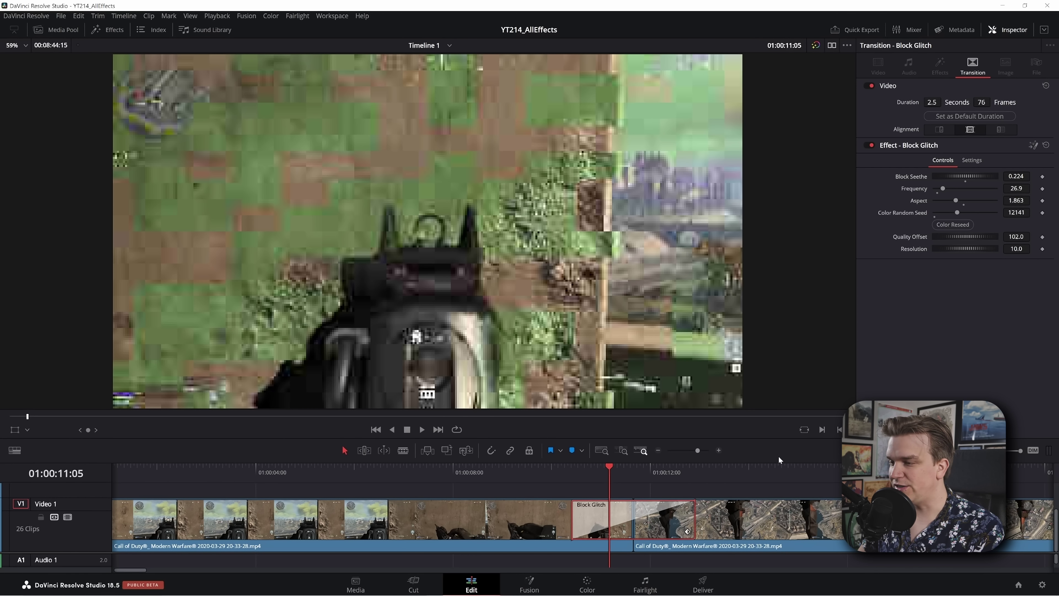
click(628, 473)
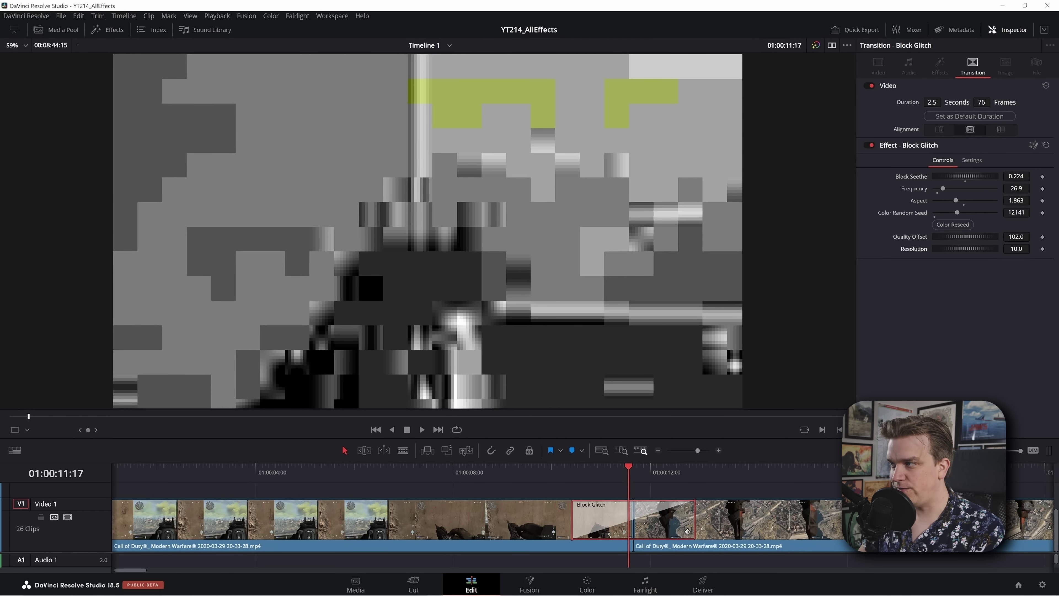
mouse_move(1016, 248)
mouse_down()
mouse_move(1038, 248)
mouse_move(975, 249)
mouse_move(1005, 249)
mouse_up()
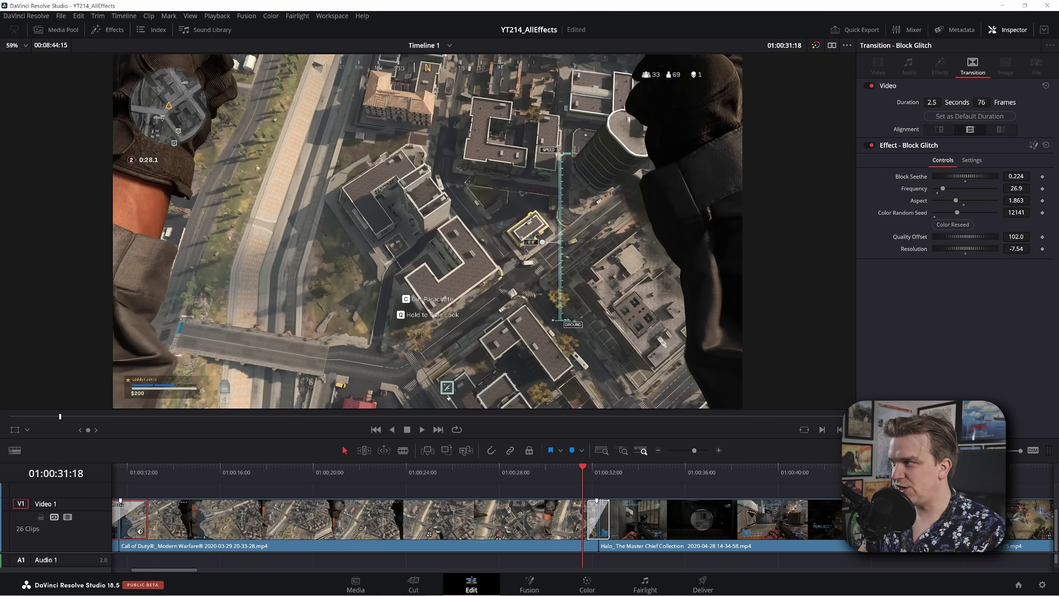
- Play and scrub through the Circle Spin transition between the second Call of Duty clip and the Halo clip
scroll(619, 505, right, 3)
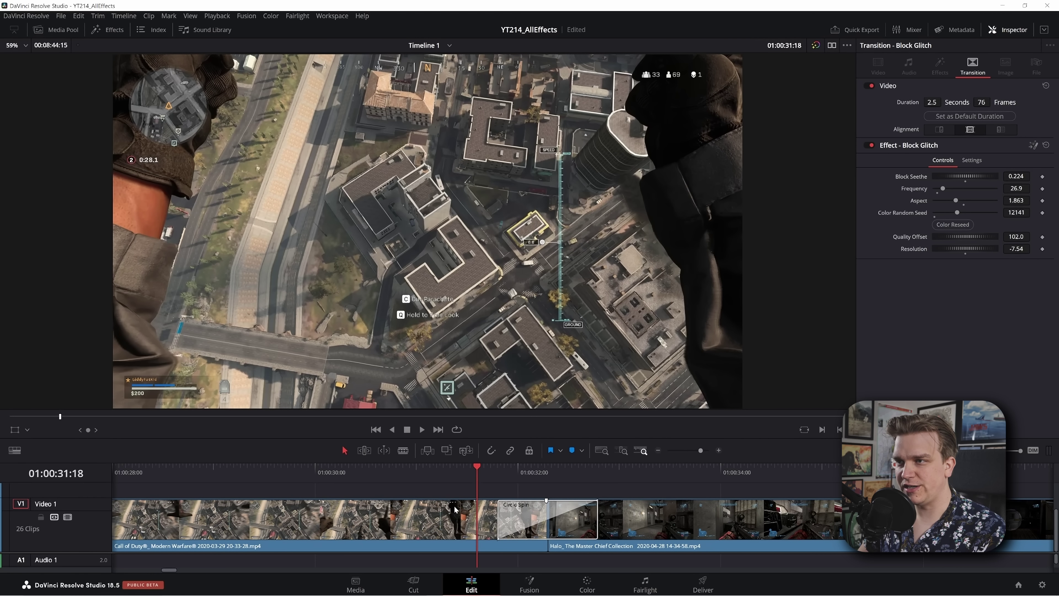
key(space)
key(space)
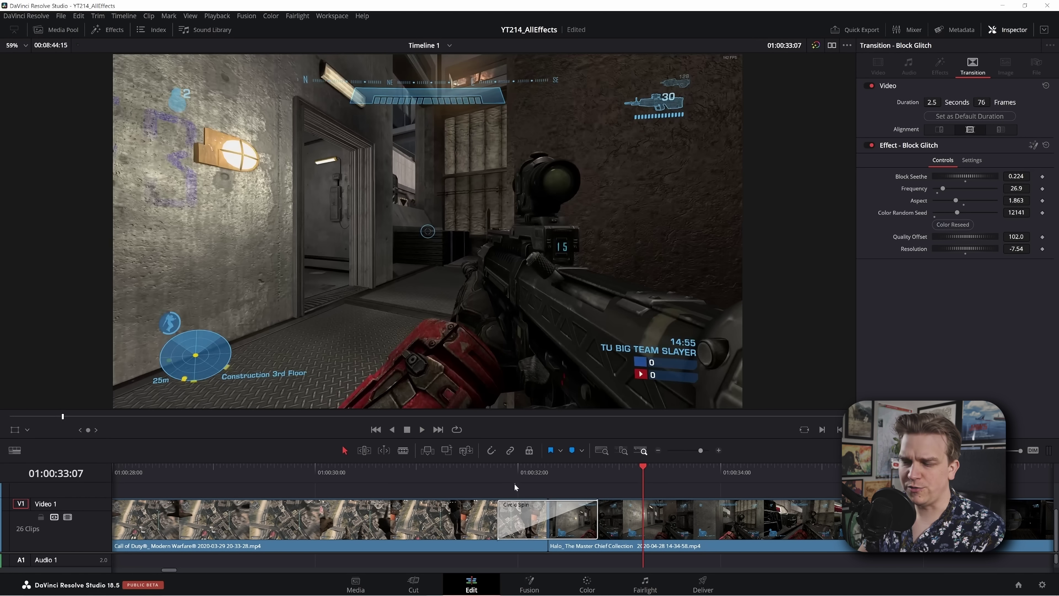
click(496, 470)
key(space)
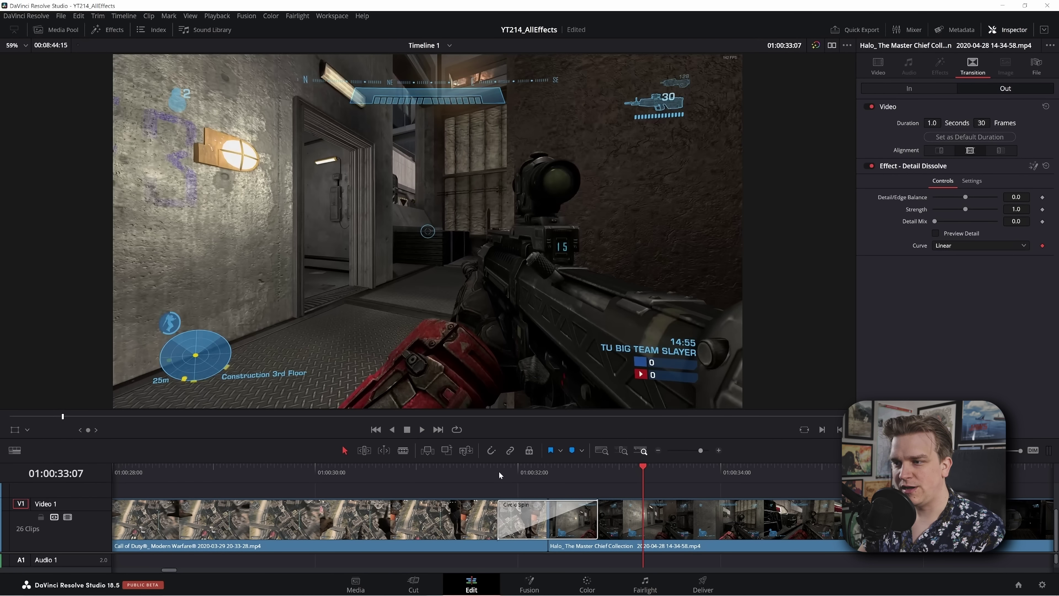
click(499, 471)
key(space)
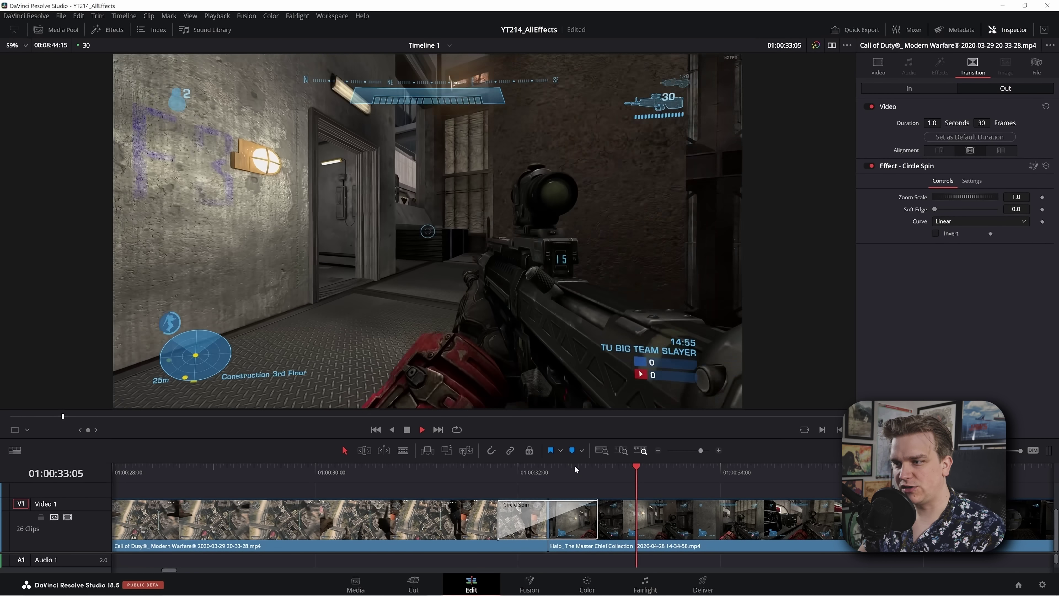
click(491, 471)
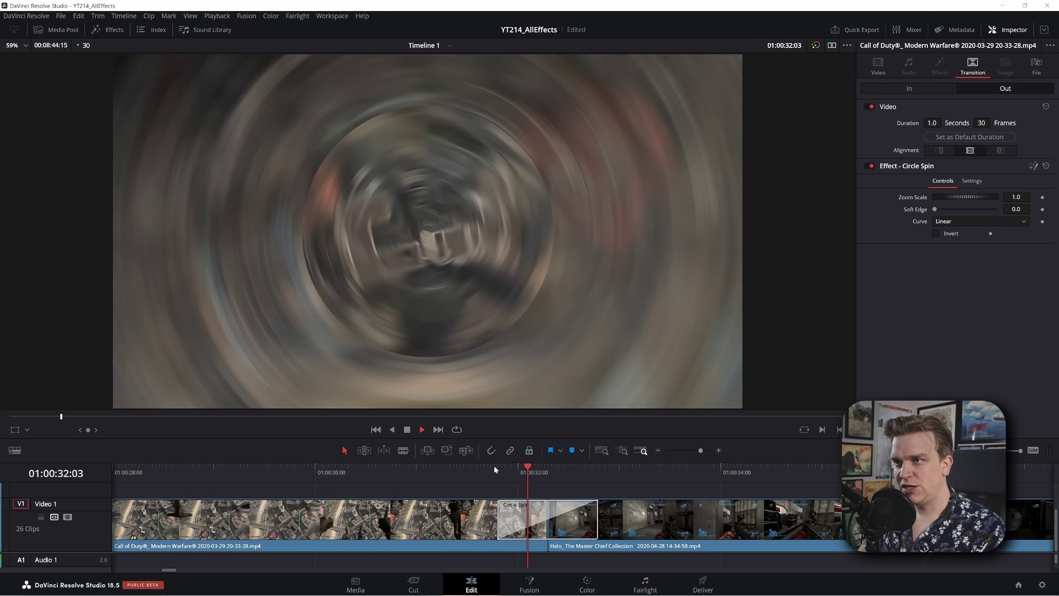
drag(522, 472, 548, 478)
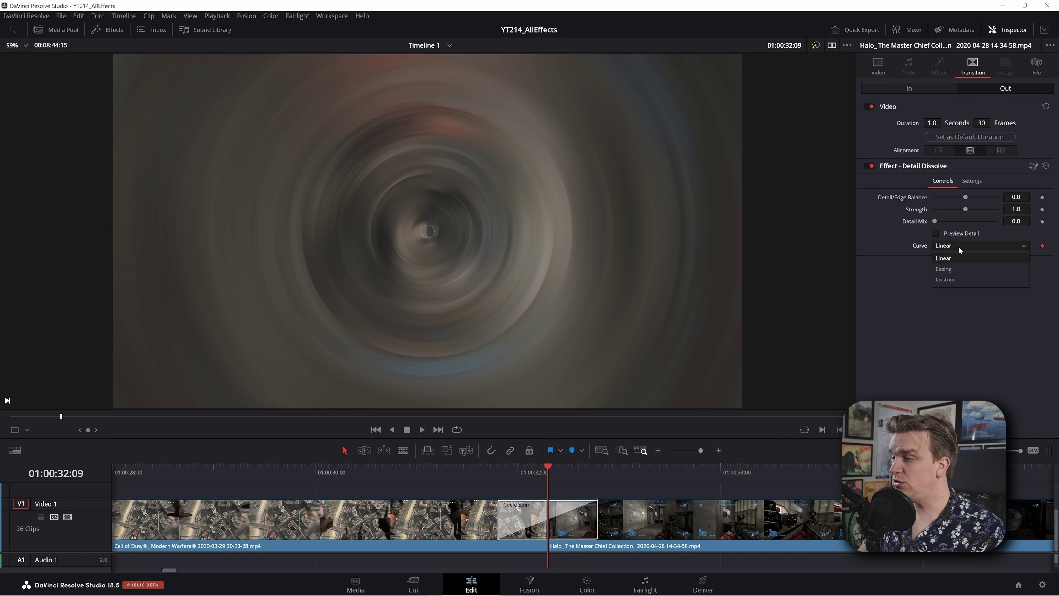
- Try an Easing curve with Quad in and out on the Halo clip's outgoing Detail Dissolve transition
key(Down)
key(Down)
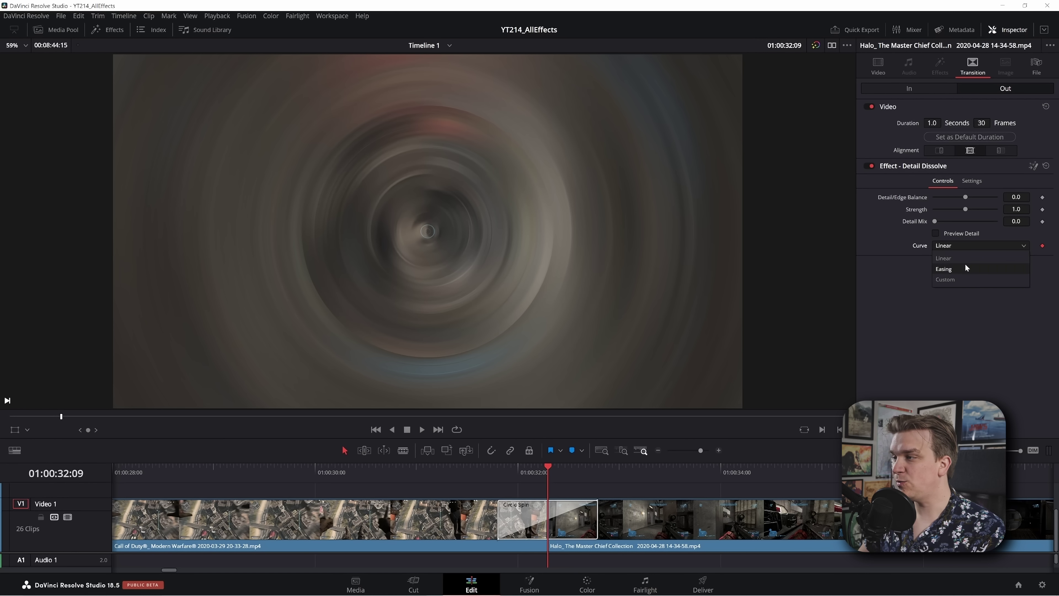
click(956, 269)
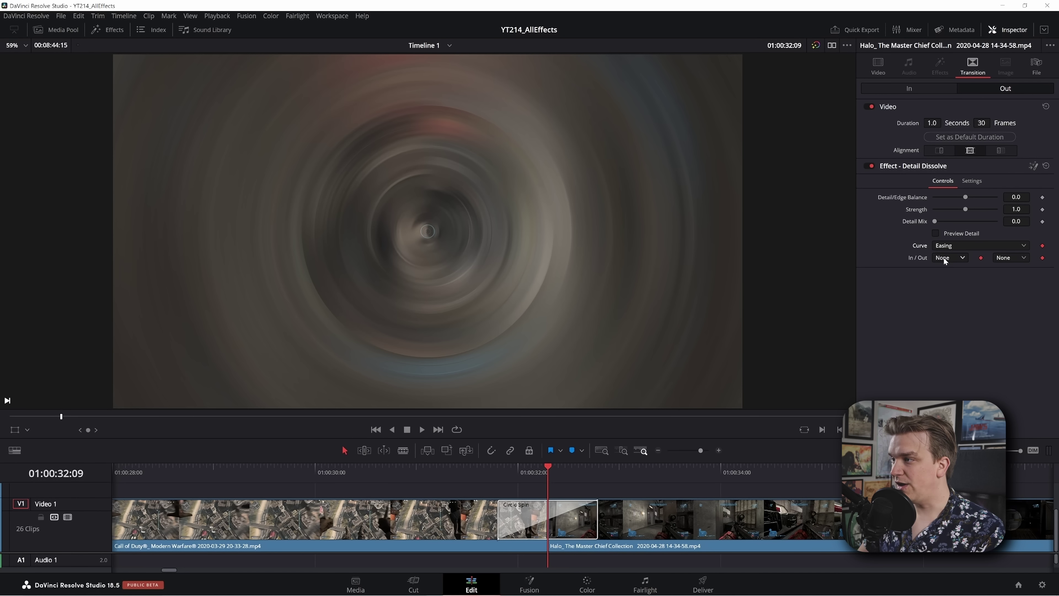
click(947, 258)
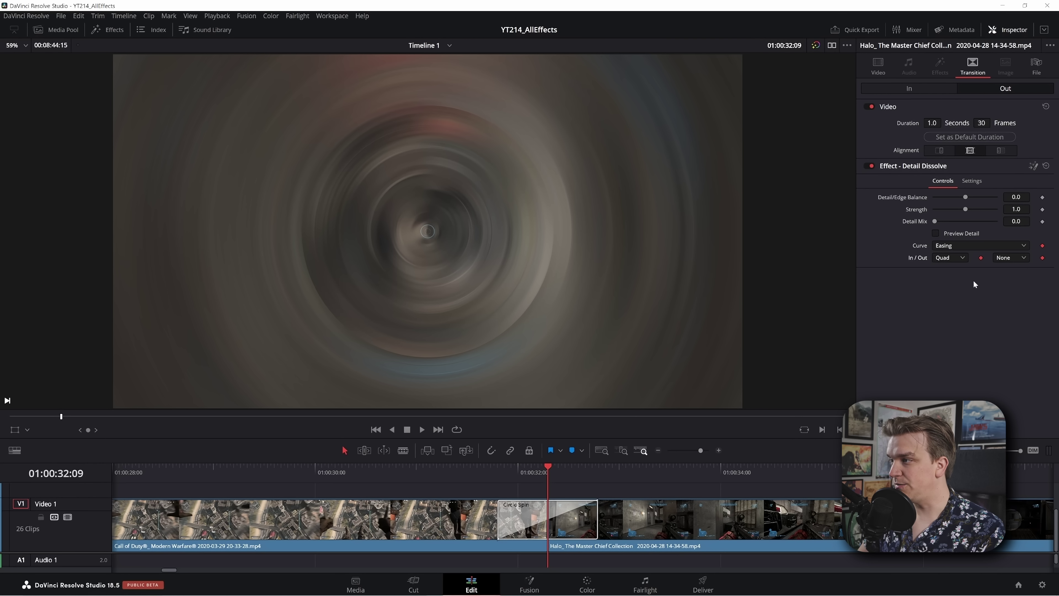
- Replay the Circle Spin transition several times to examine how the spin carries into the Halo clip
click(501, 470)
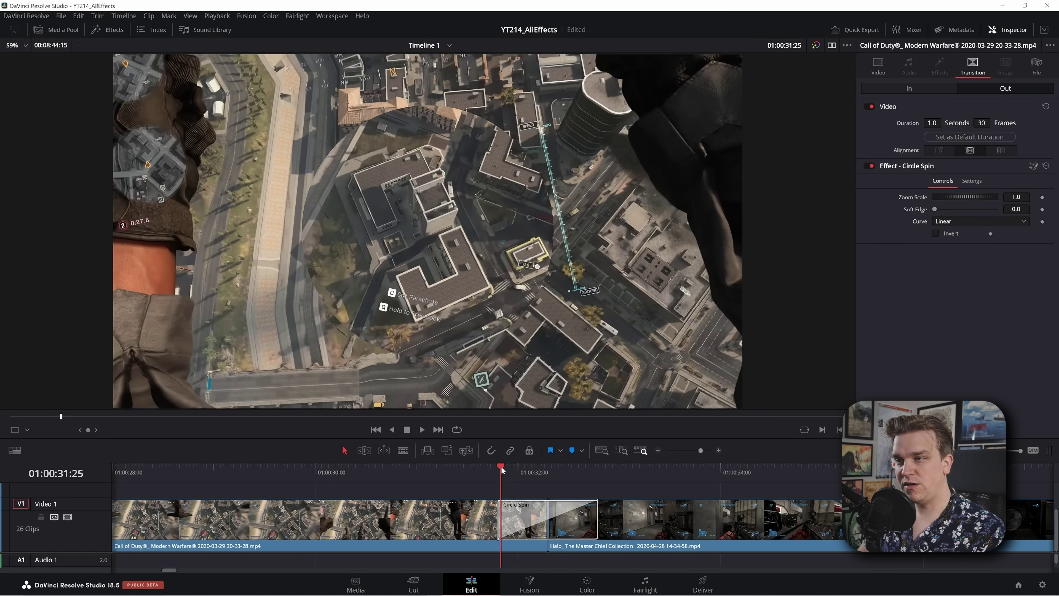
key(space)
key(space)
drag(560, 473, 543, 472)
key(space)
key(space)
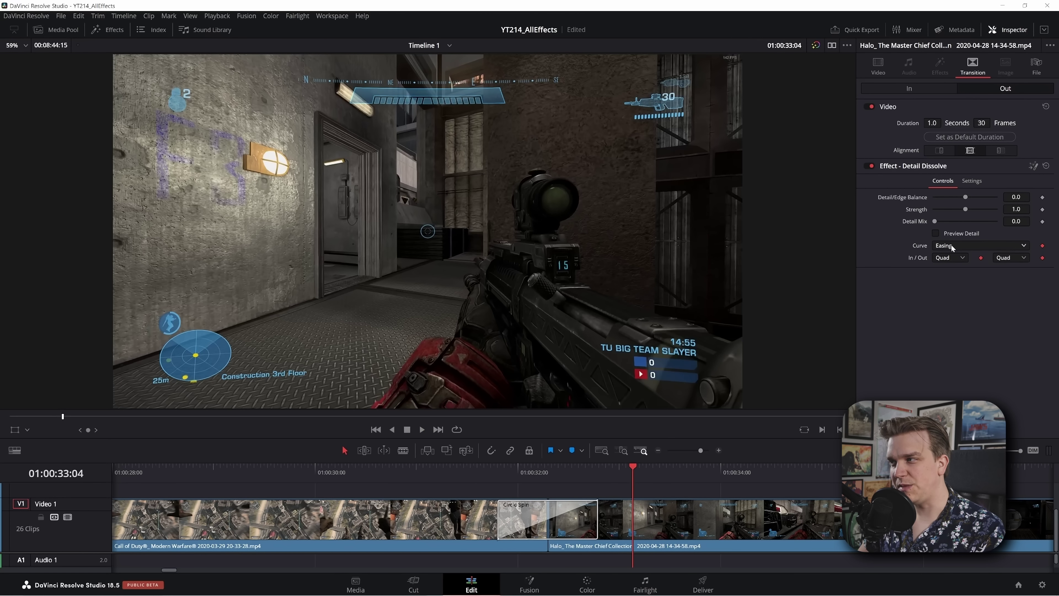
click(492, 470)
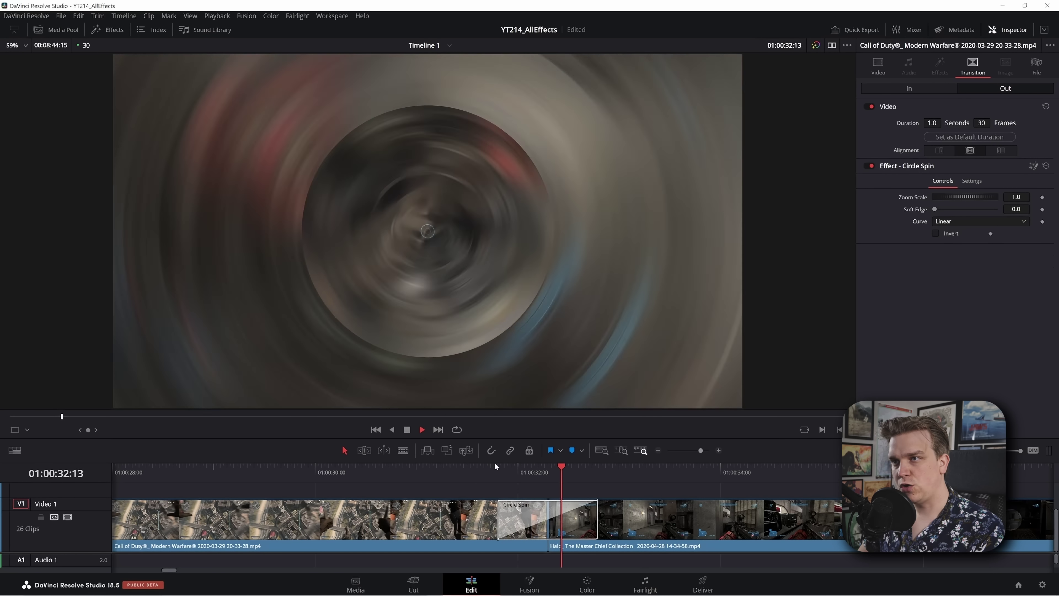
- Play and scrub through the Detail Dissolve transition between the Halo and Path of Exile clips, examining its controls
scroll(797, 508, down, 5)
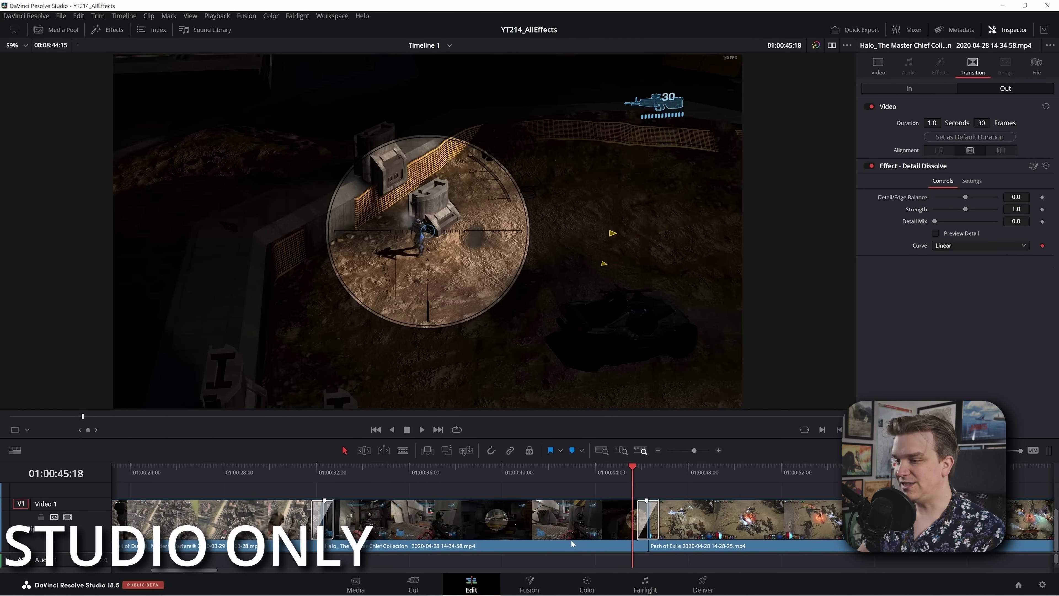
scroll(572, 543, up, 5)
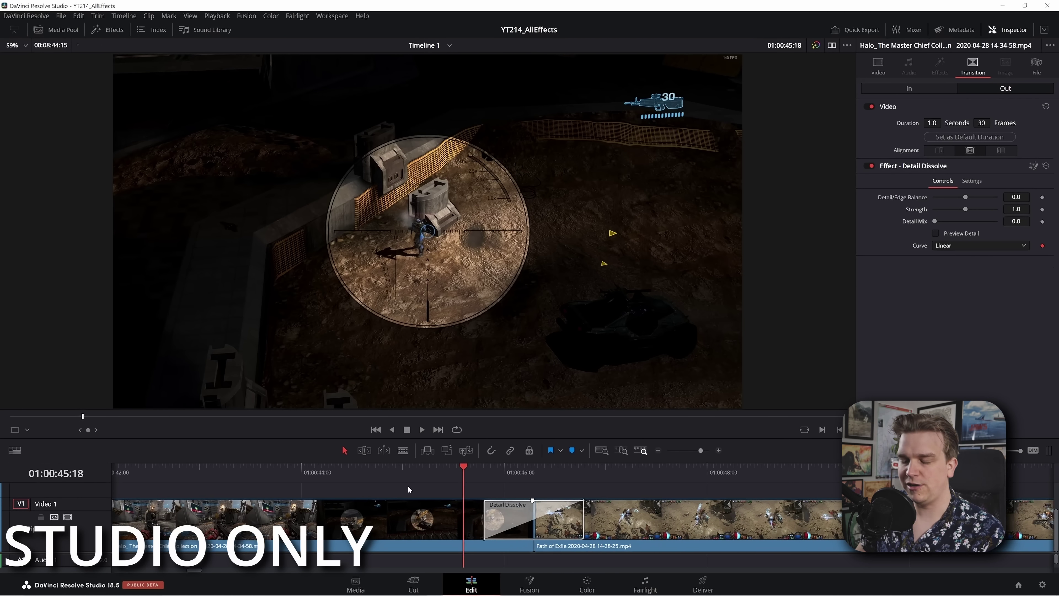
key(space)
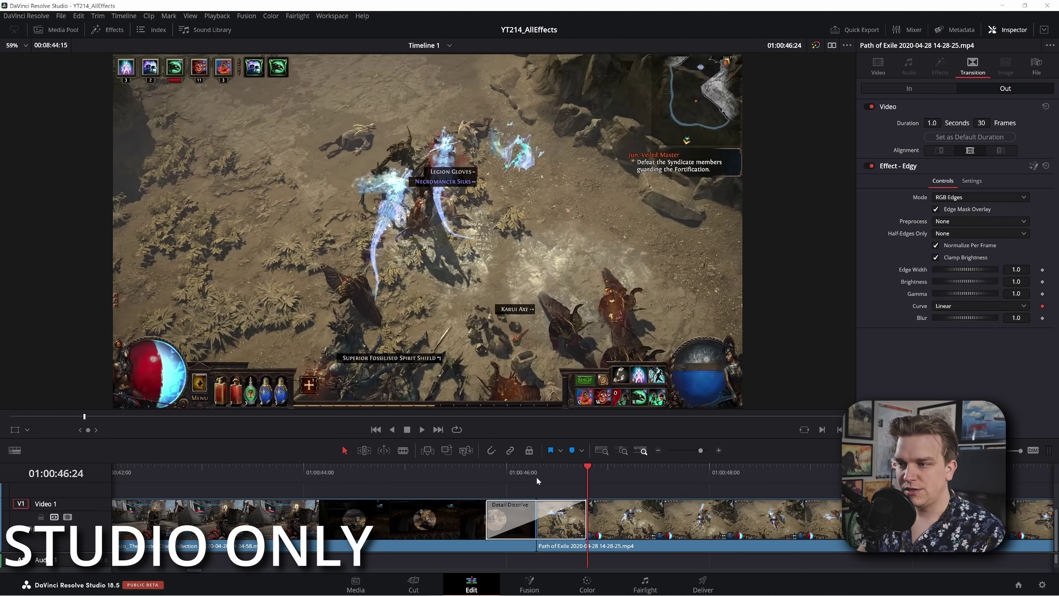
mouse_move(536, 476)
mouse_down()
mouse_move(499, 469)
mouse_move(522, 480)
mouse_up()
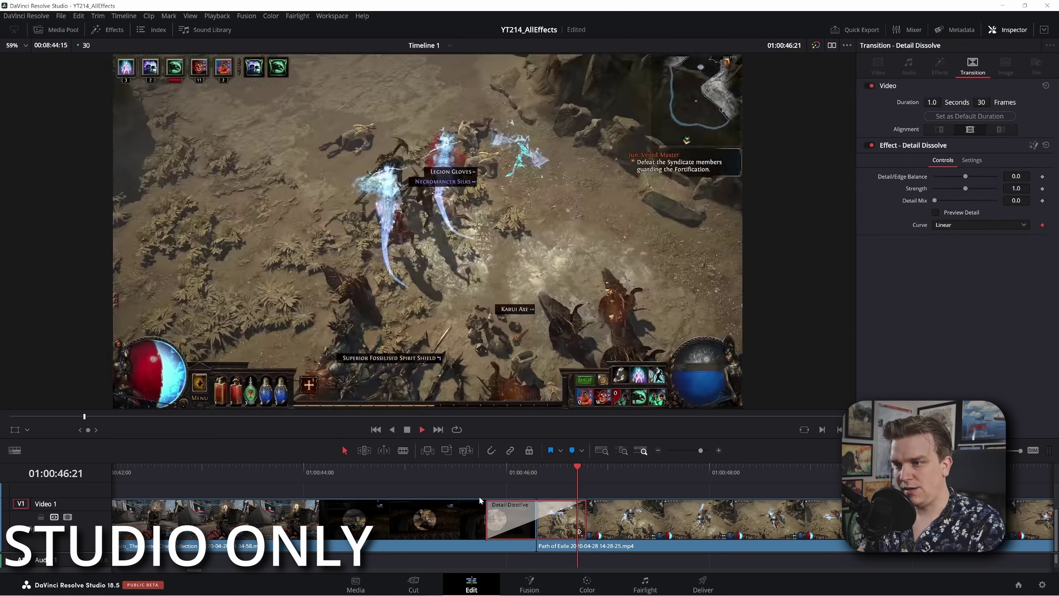
key(space)
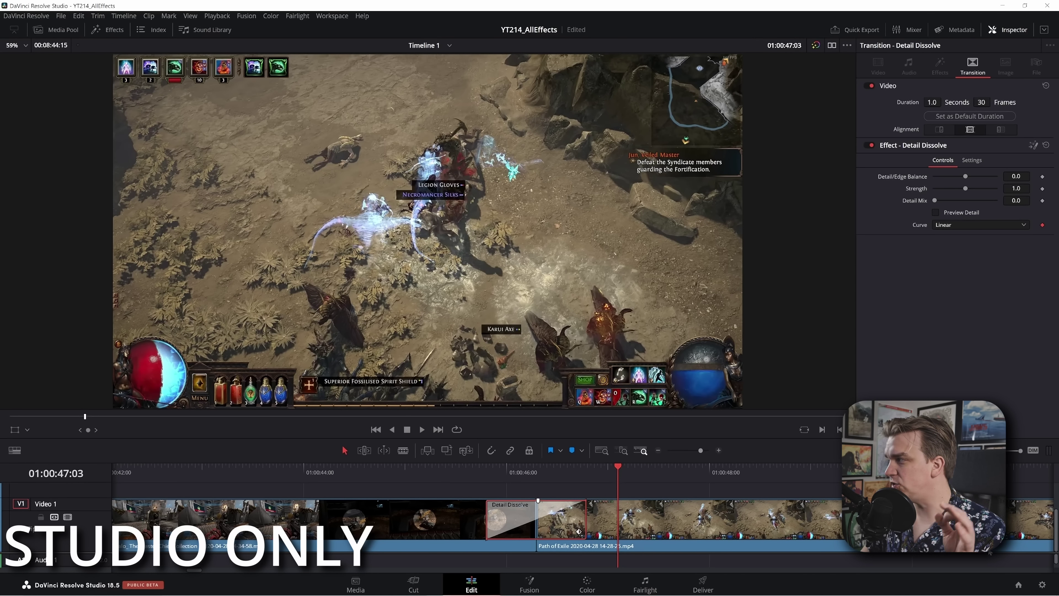
click(486, 480)
key(space)
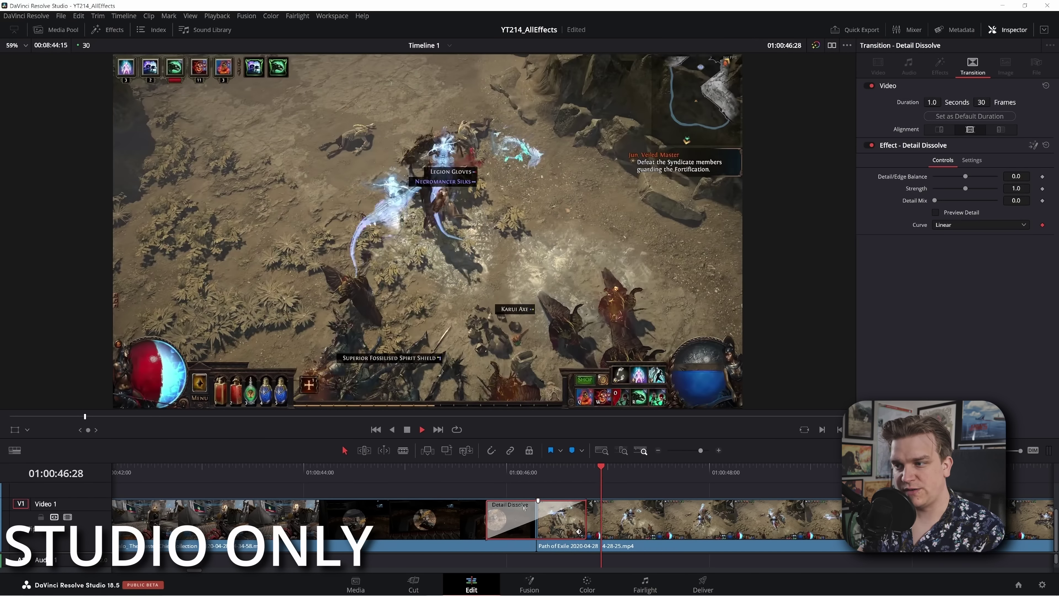
click(485, 480)
key(space)
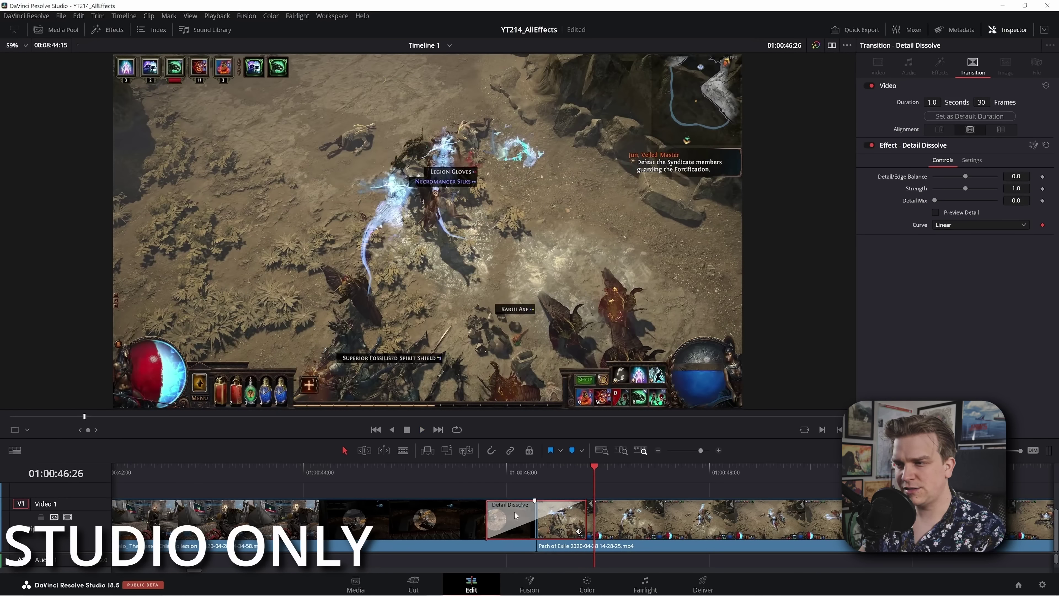
drag(517, 475, 534, 476)
- Play and scrub through the Edgy transition between the Path of Exile and The Division 2 clips
scroll(520, 496, down, 2)
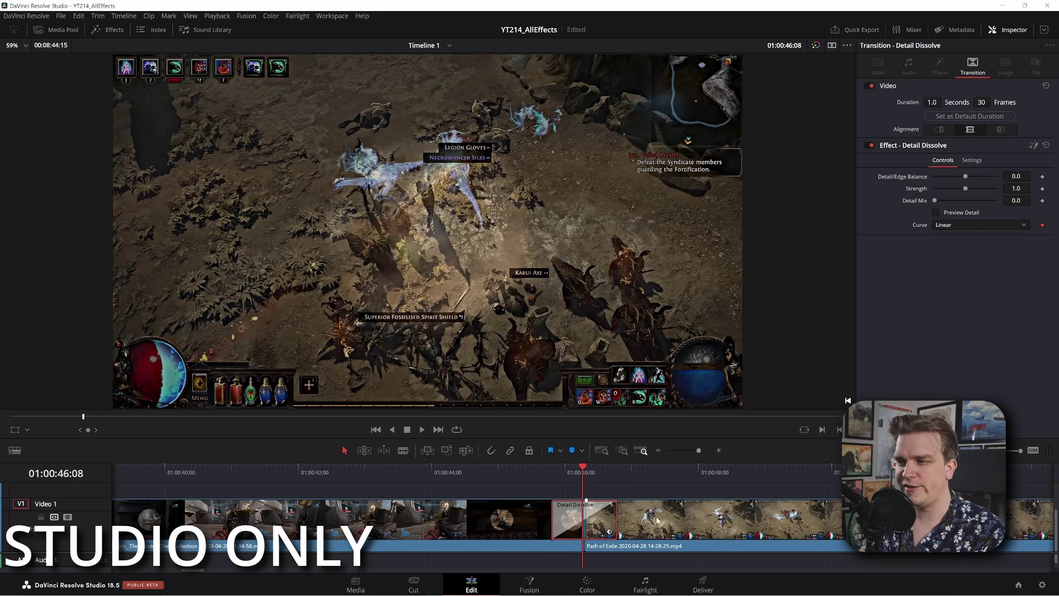
scroll(455, 491, right, 3)
scroll(455, 491, down, 2)
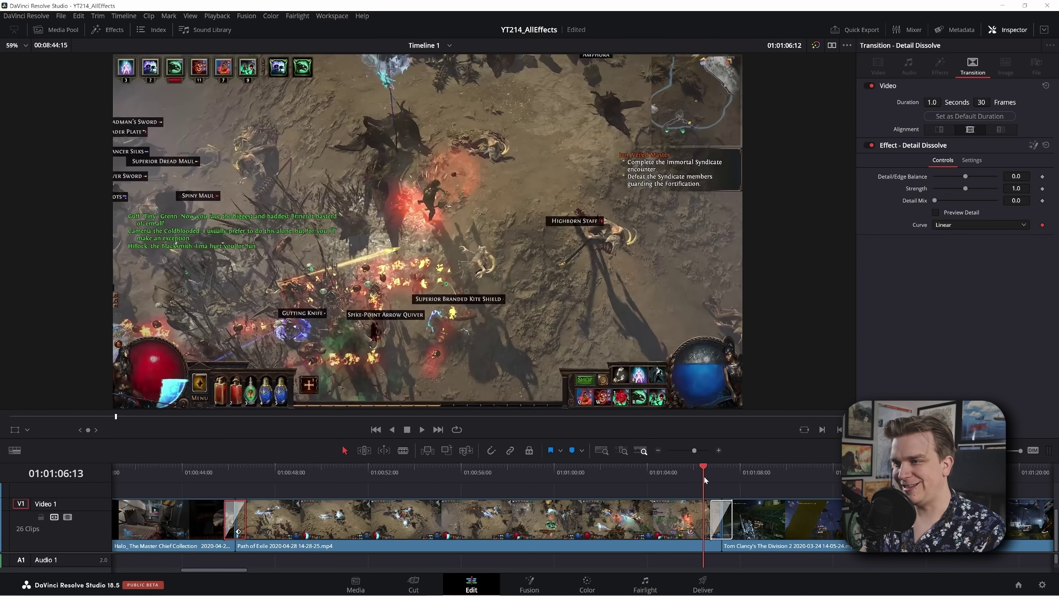
scroll(558, 497, right, 2)
scroll(558, 496, up, 4)
key(space)
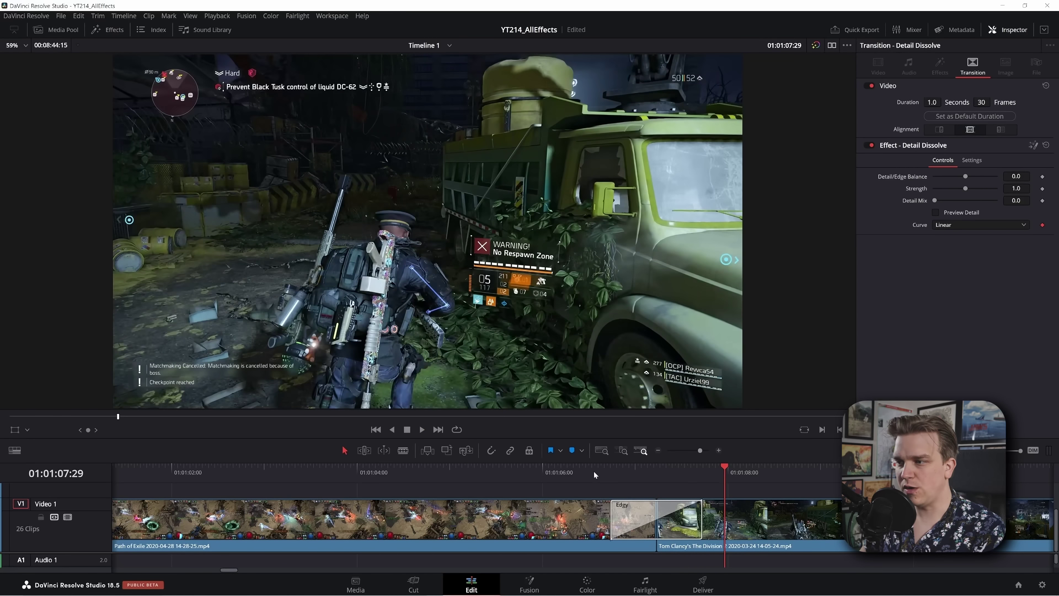
drag(610, 479, 694, 474)
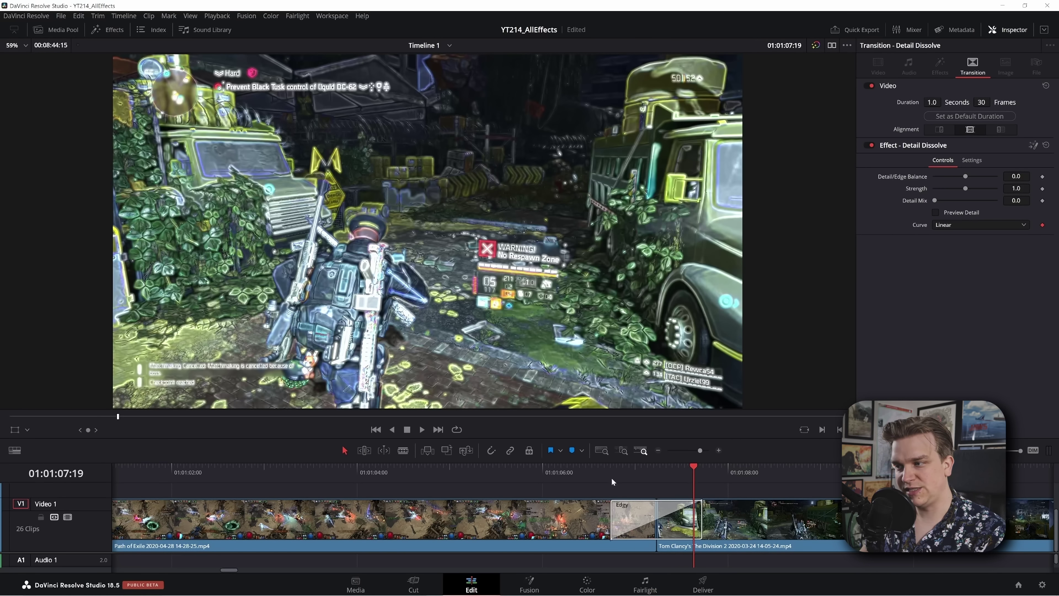
key(space)
click(599, 471)
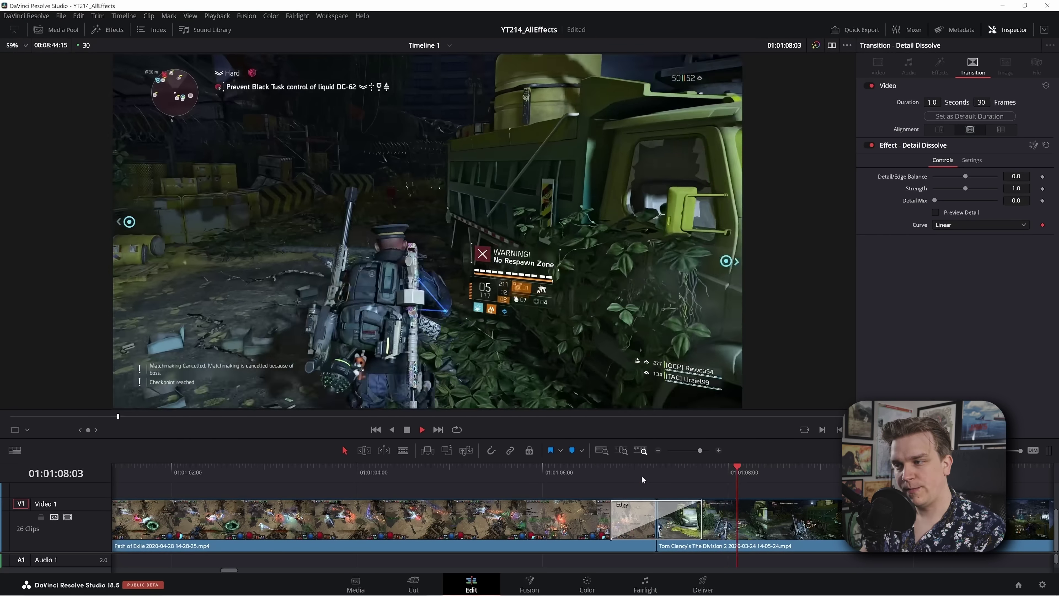
click(640, 475)
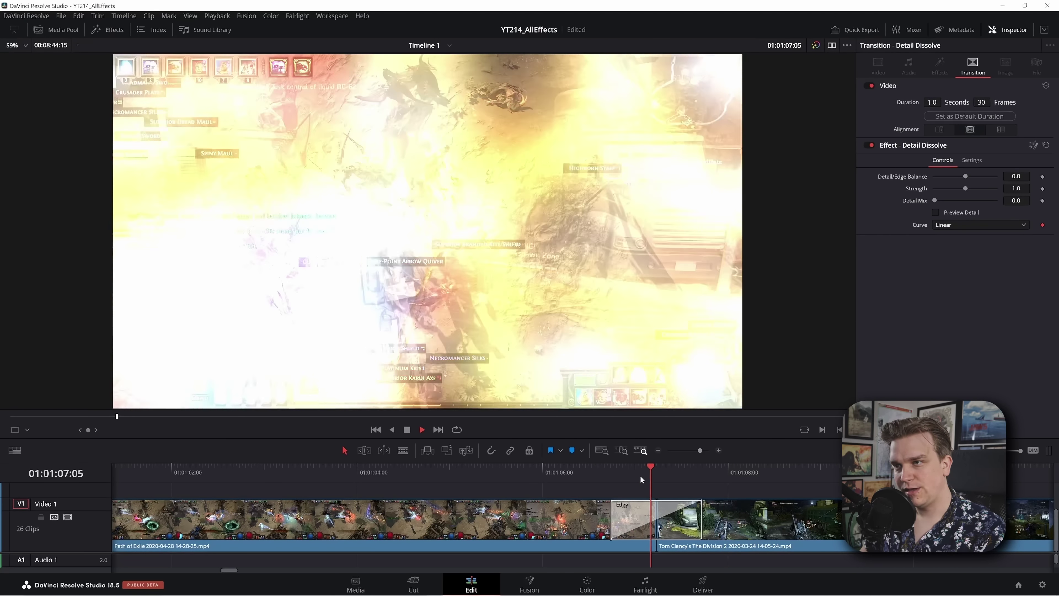
- Play the Fold transition between the two The Division 2 clips on Timeline 1 several times
key(space)
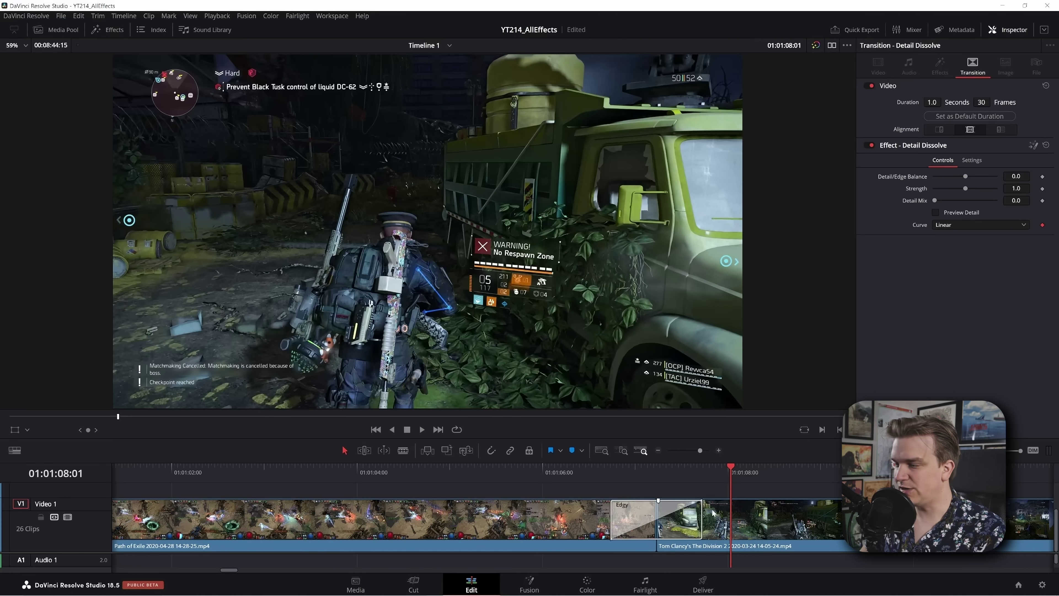
scroll(712, 513, down, 2)
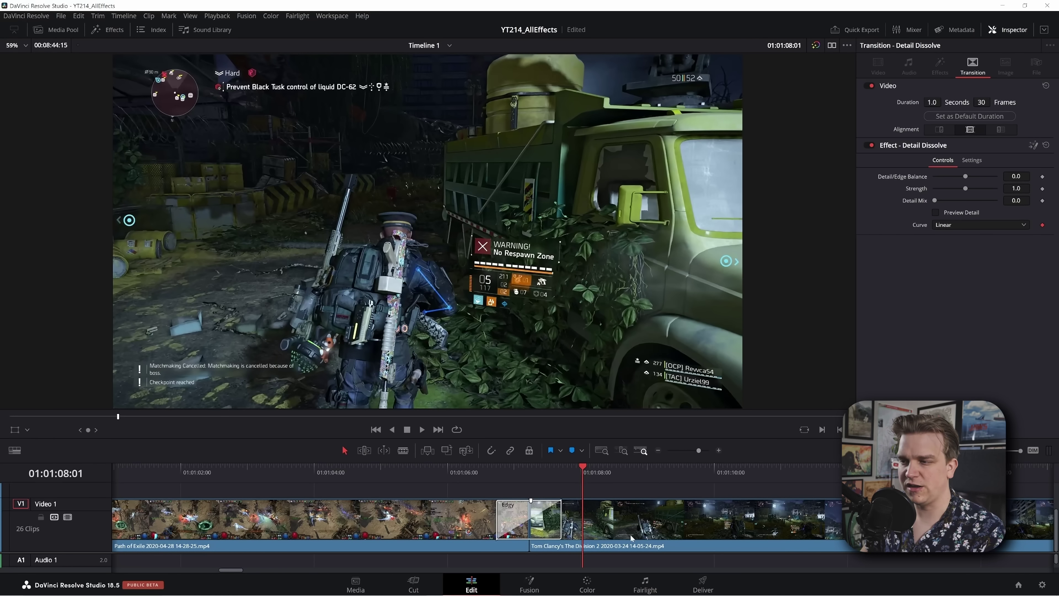
scroll(608, 514, down, 2)
scroll(709, 514, right, 5)
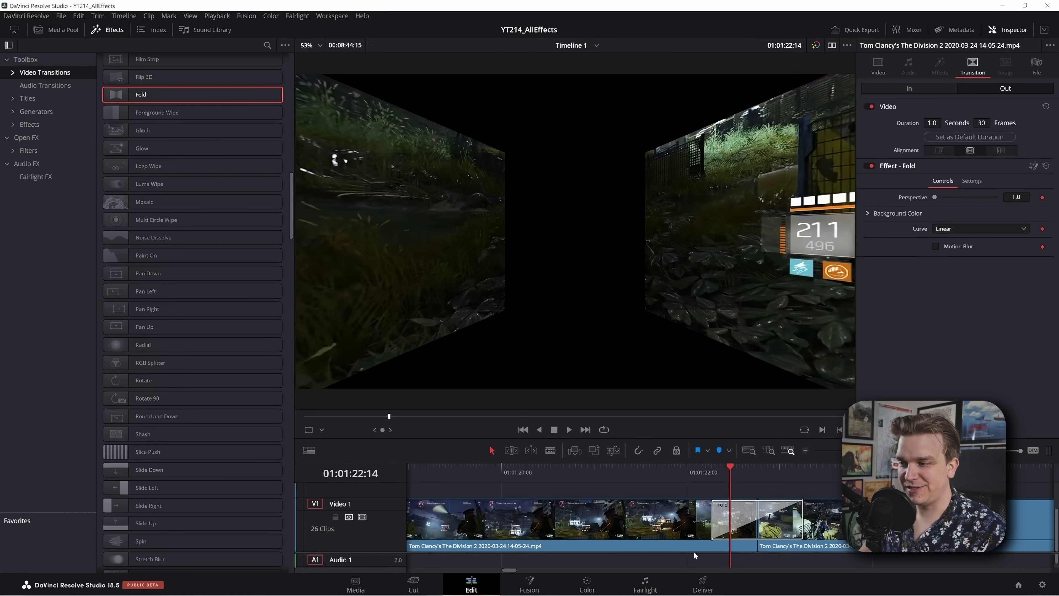
click(678, 471)
key(space)
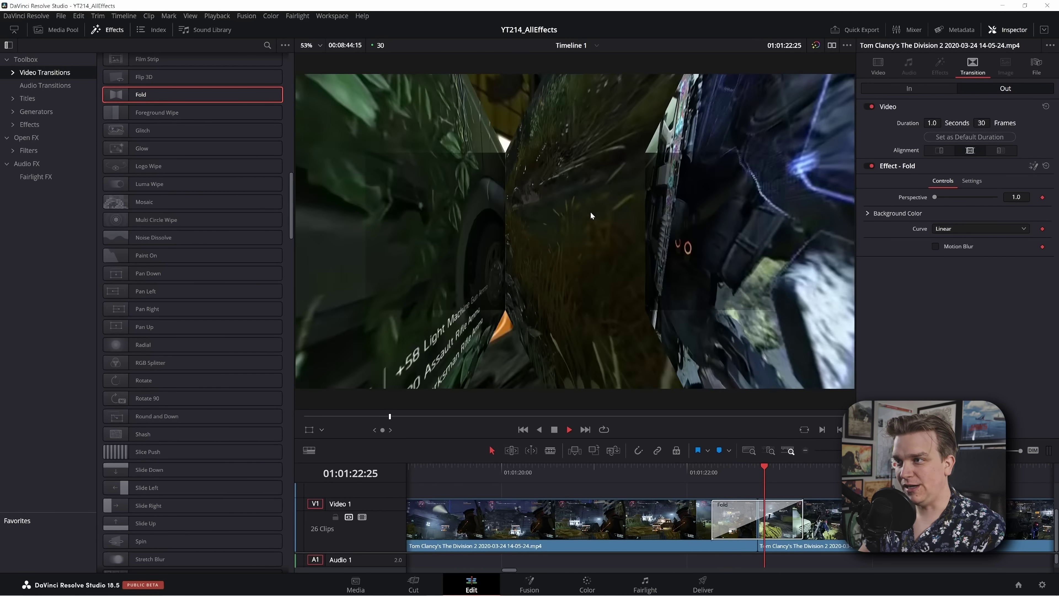
key(space)
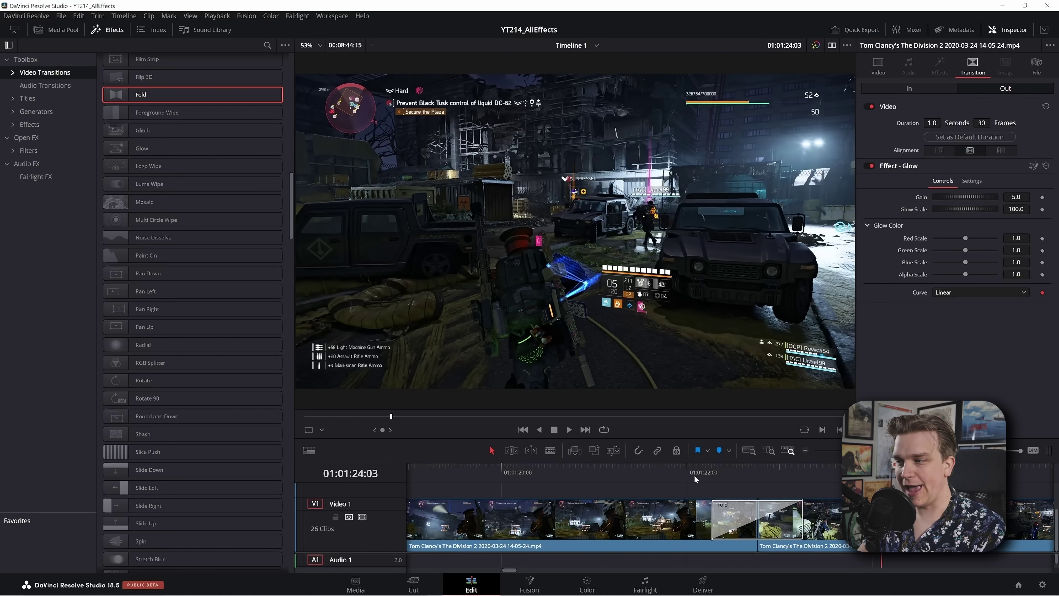
click(694, 475)
key(space)
click(696, 468)
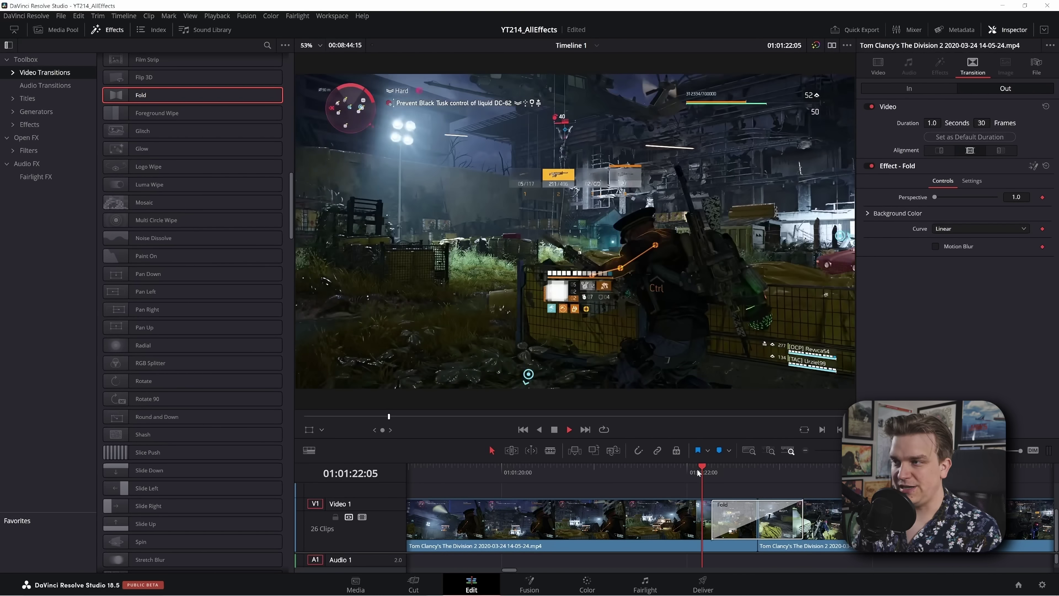
key(space)
click(670, 467)
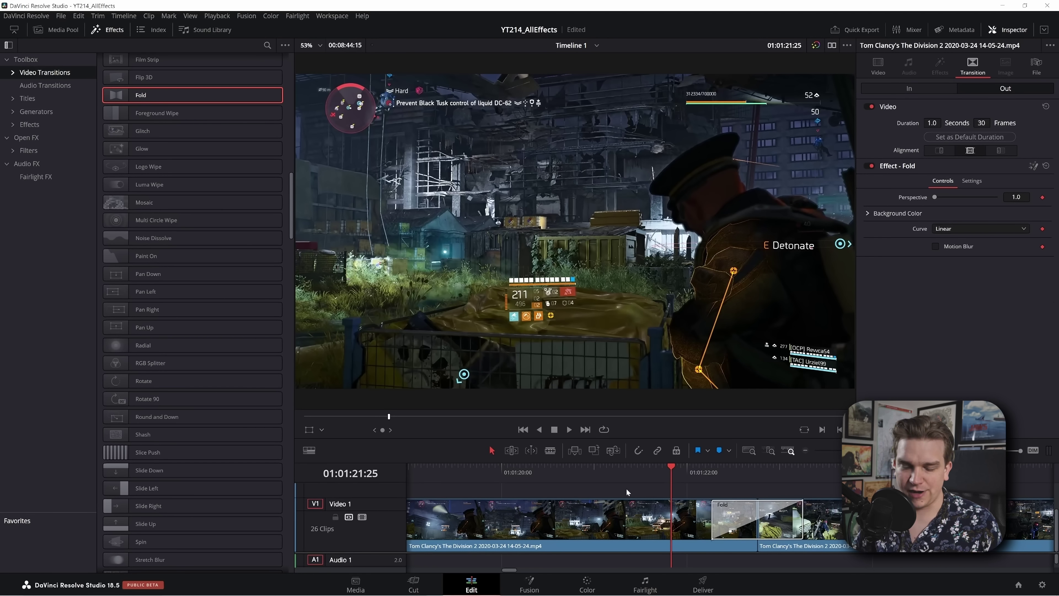
- Replay the Fold transition between the two The Division 2 clips on Timeline 2 to examine the folding motion
click(630, 523)
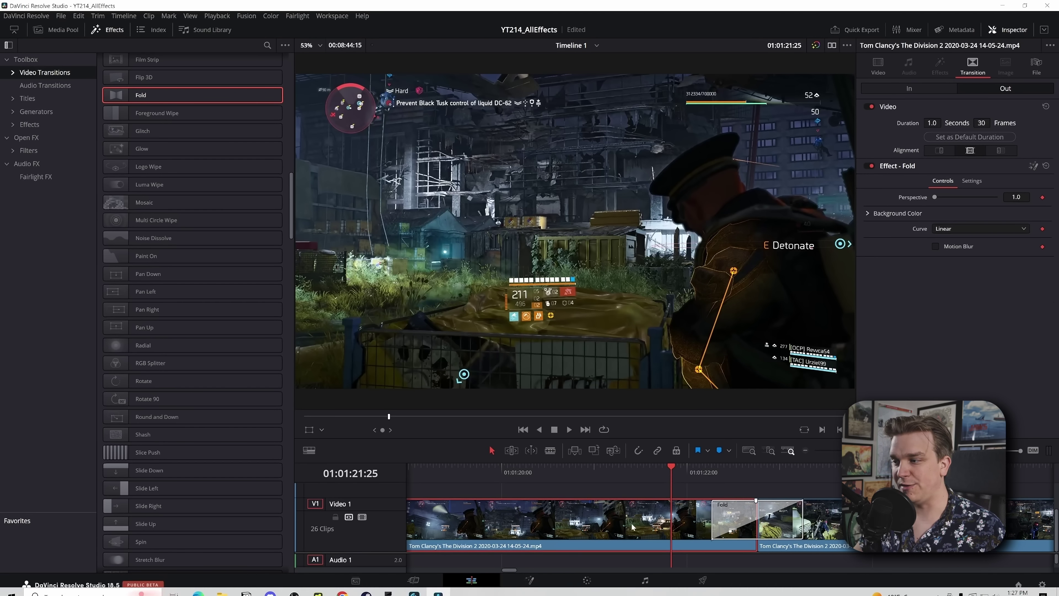
mouse_move(713, 479)
mouse_down()
mouse_move(759, 479)
mouse_move(733, 480)
mouse_up()
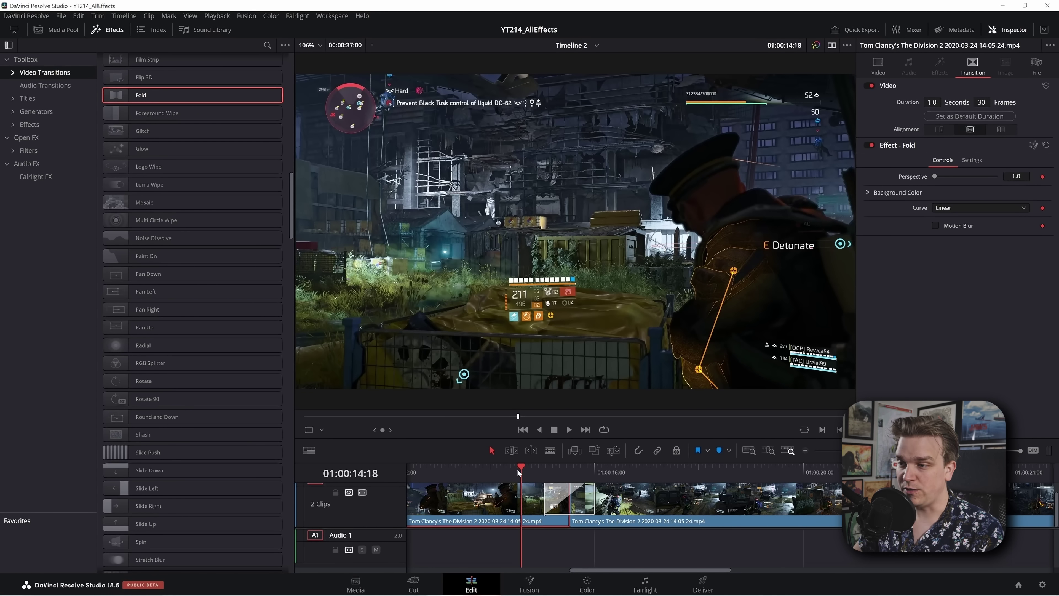
key(space)
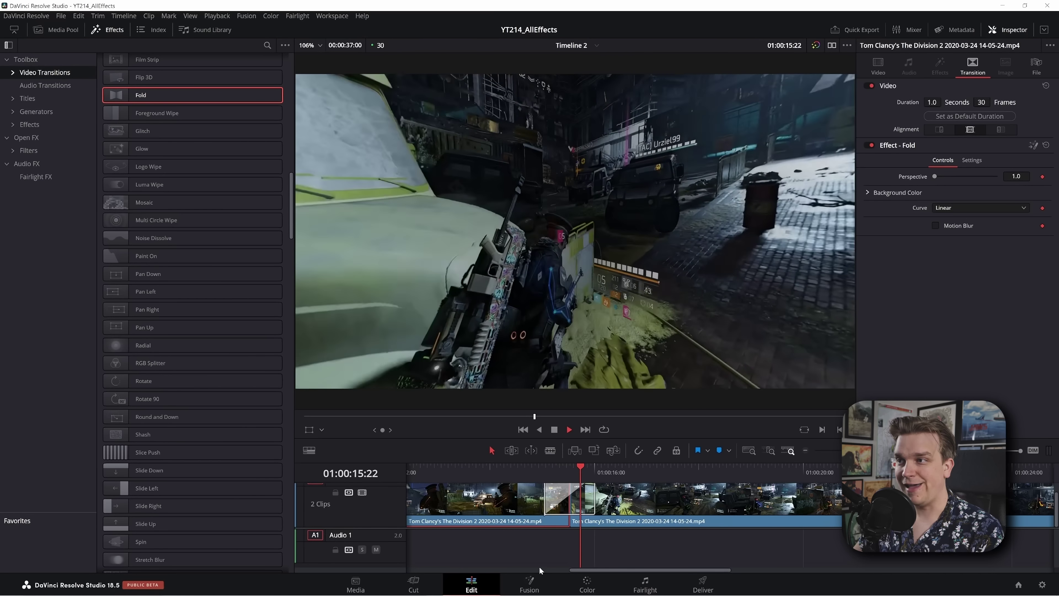
key(space)
key(space)
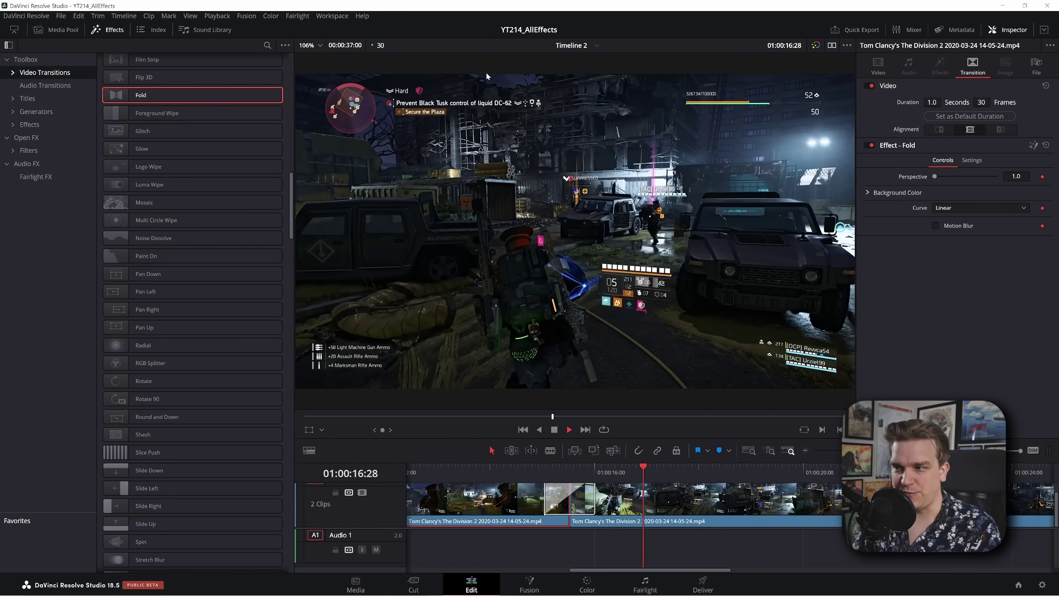
click(523, 468)
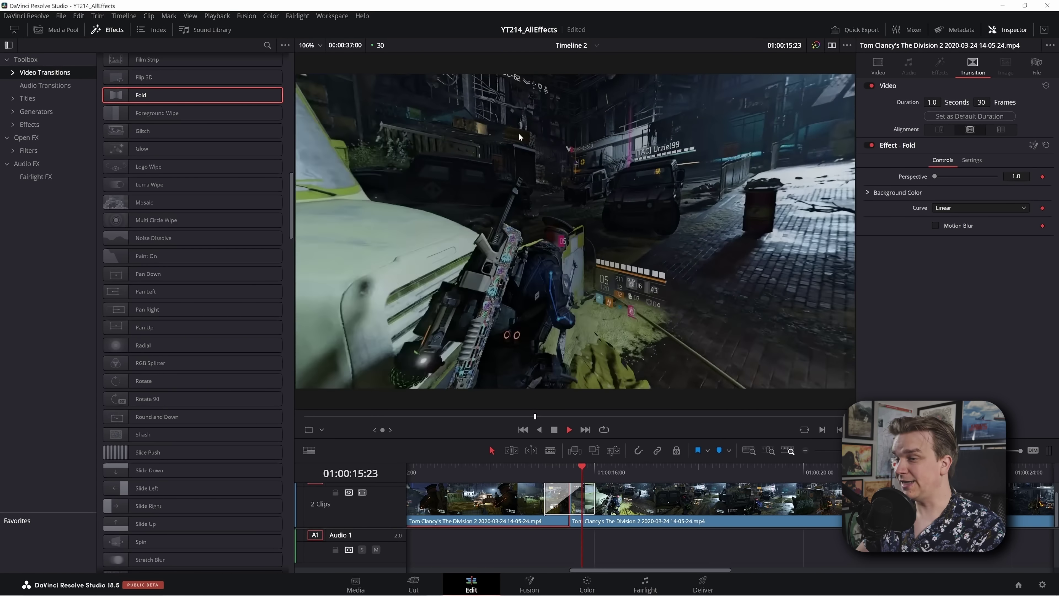
key(space)
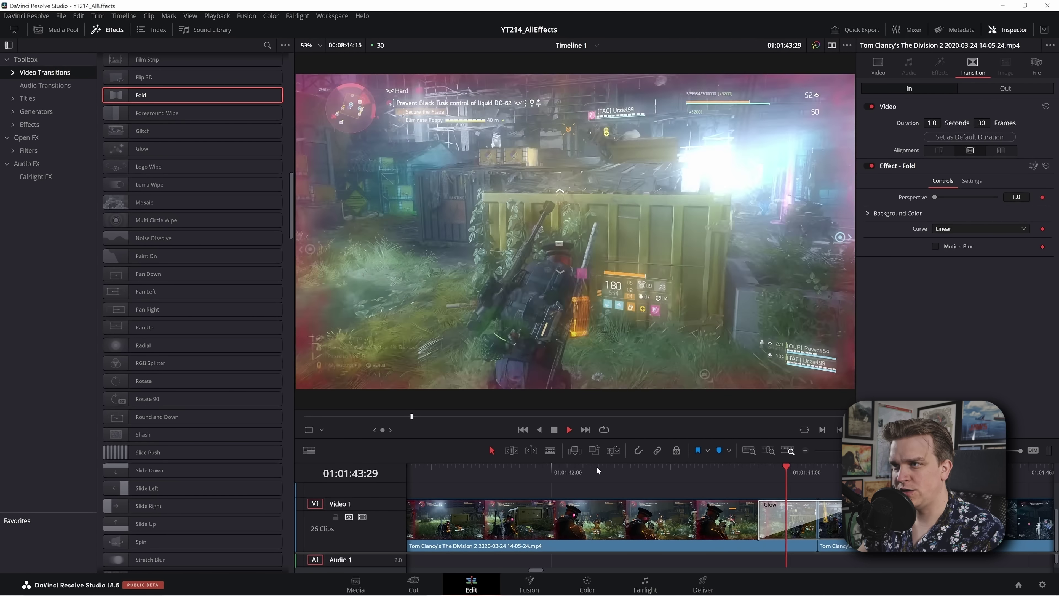
- Play the Glow transition between The Division 2 clips on Timeline 1 repeatedly, examining how it brightens the cut
key(space)
click(692, 466)
key(space)
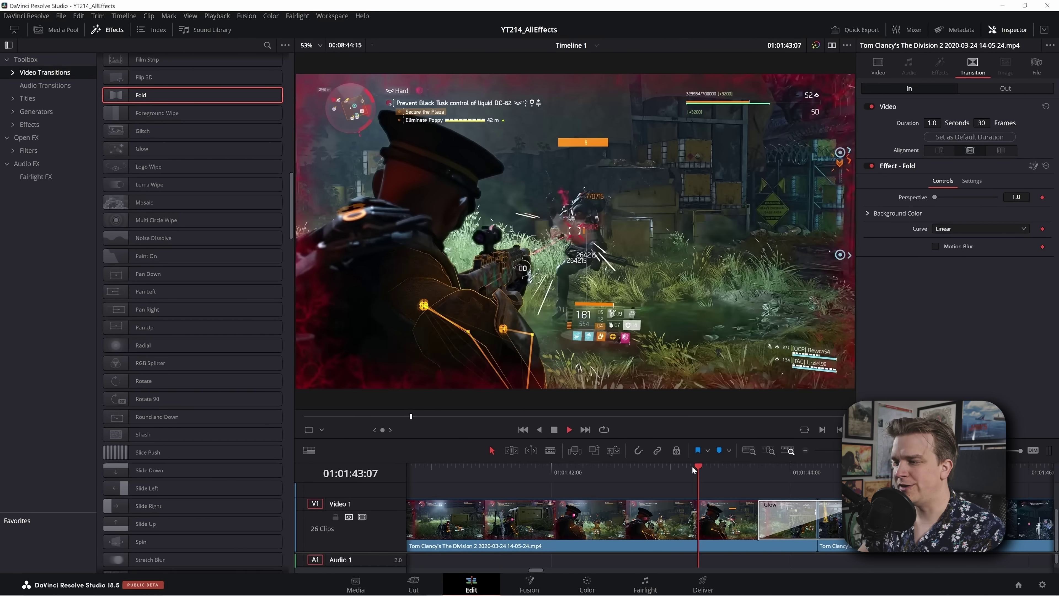
click(693, 469)
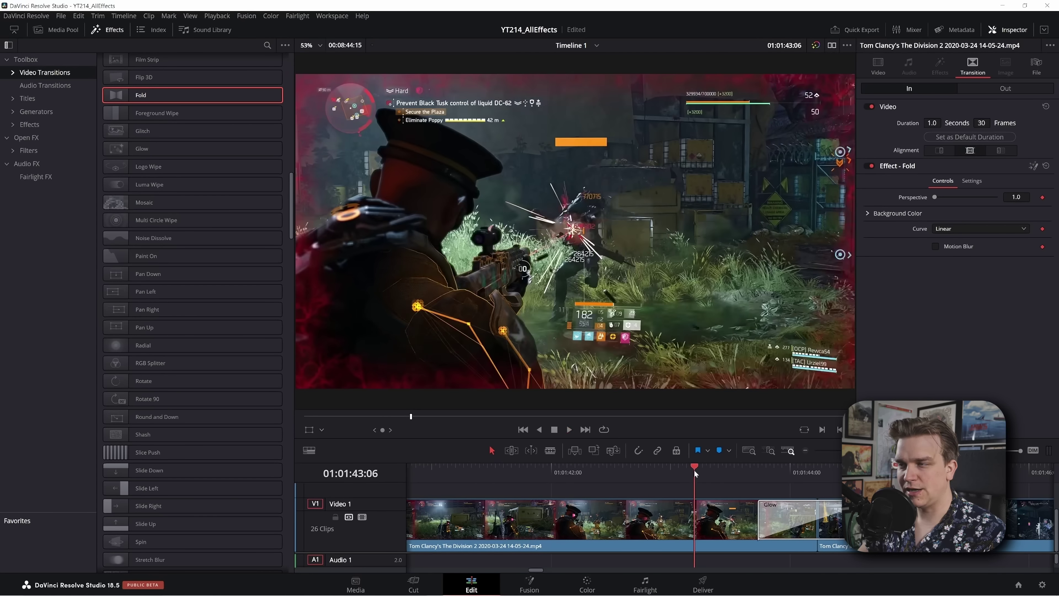
key(space)
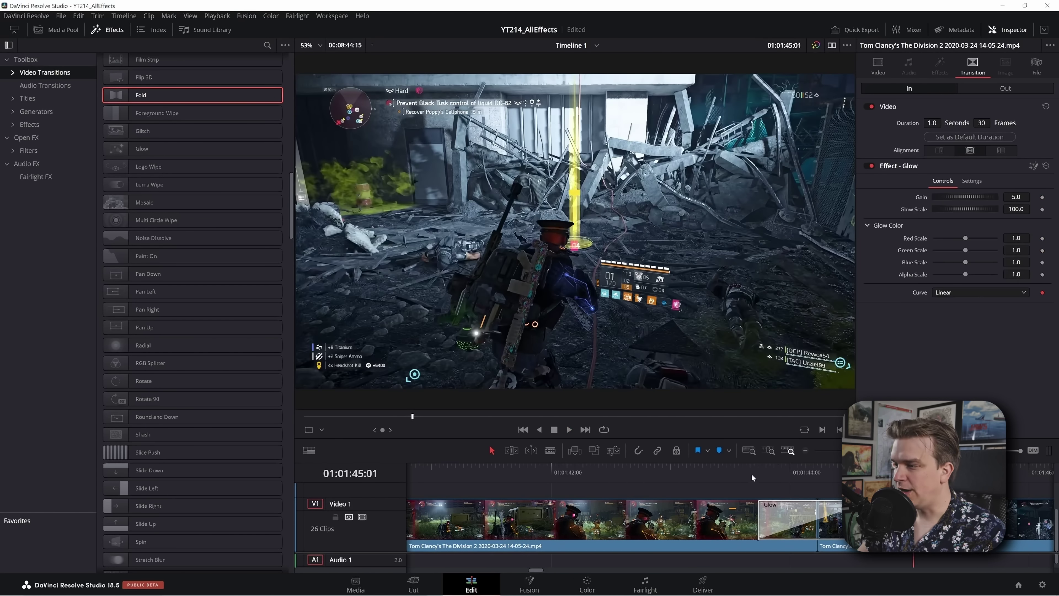
click(625, 469)
key(space)
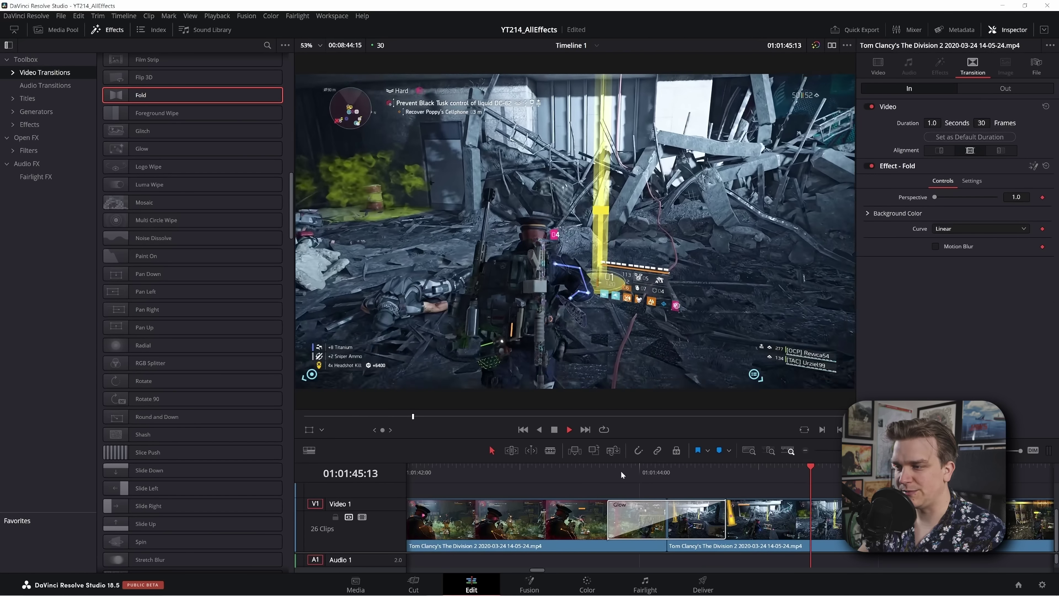
click(555, 463)
key(space)
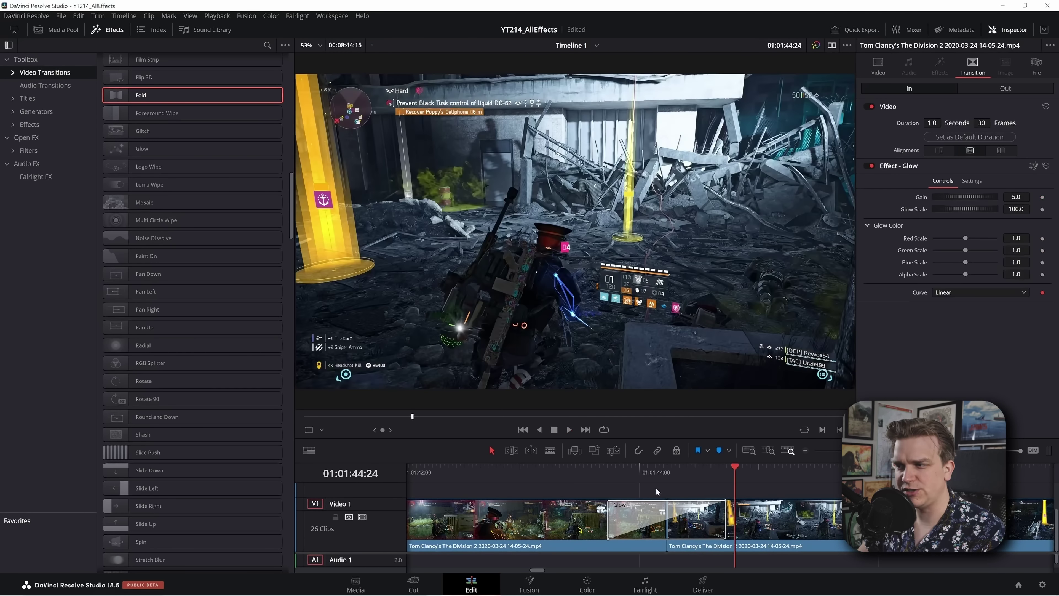
- Set DaVinci-Resolve-Logo-Square.tif as the custom logo of the Logo Wipe transition between The Division 2 and Call of Duty clips
key(ctrl+minus)
scroll(683, 513, right, 4)
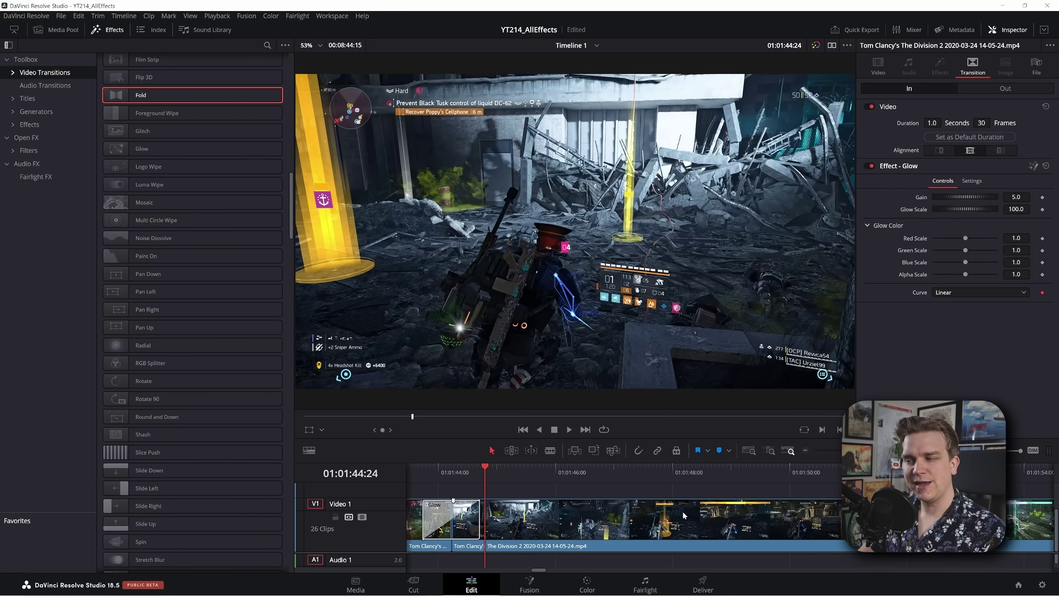
key(ctrl+minus)
scroll(708, 502, down, 3)
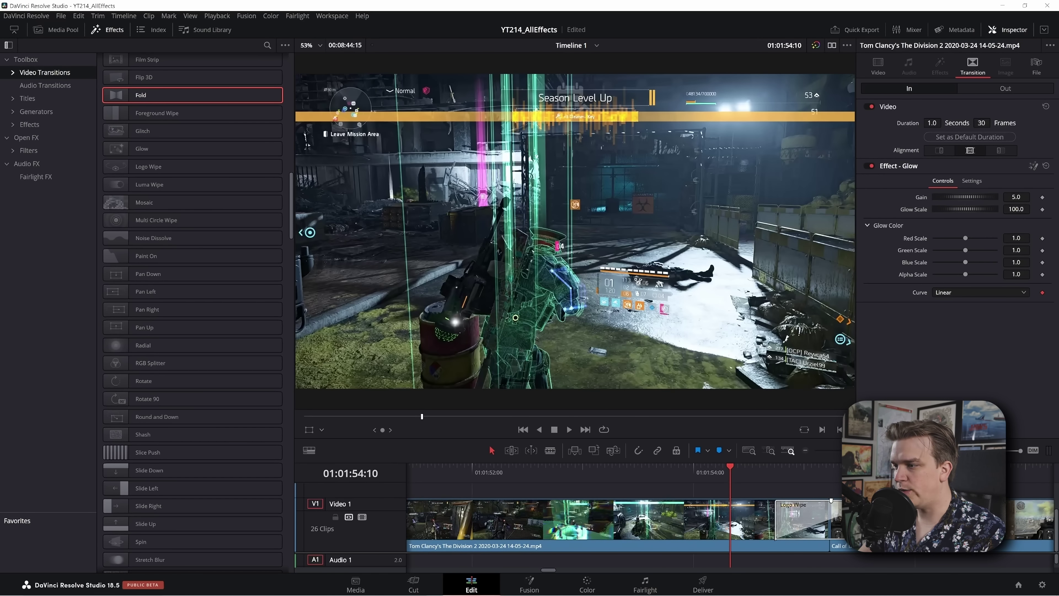
key(space)
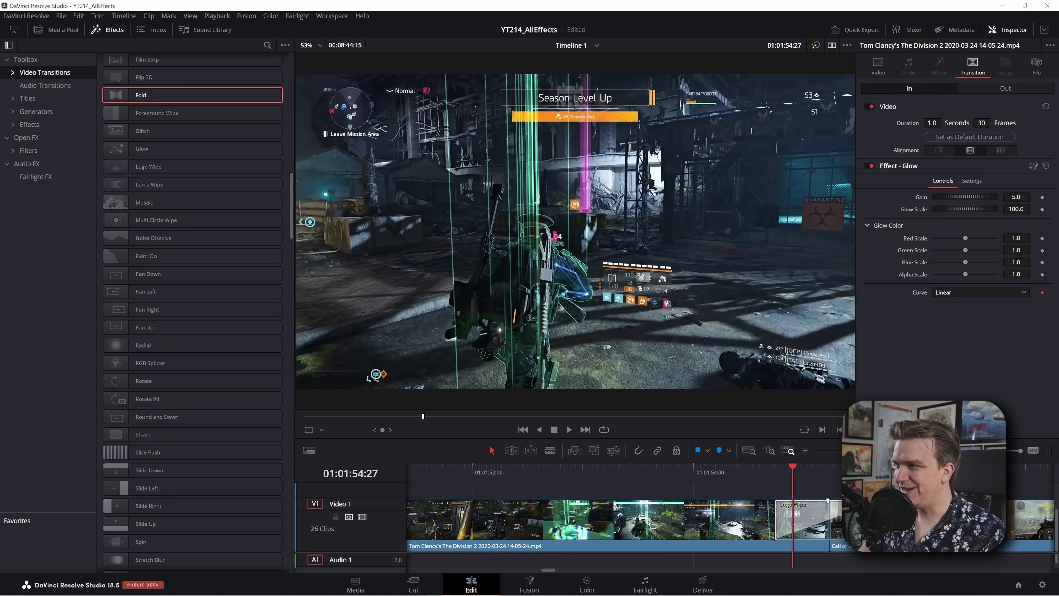
click(796, 513)
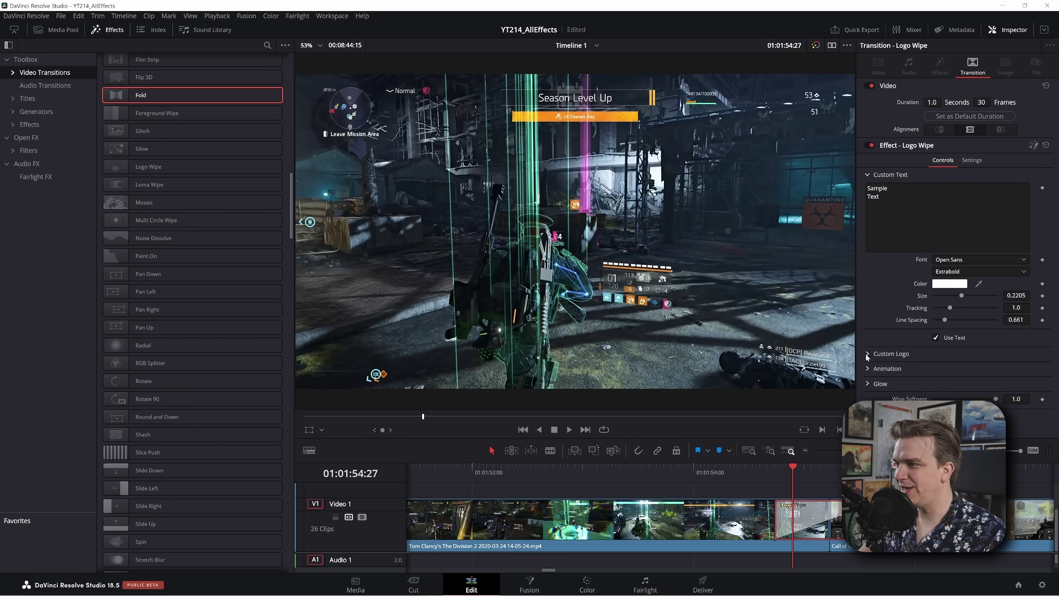
click(57, 30)
click(194, 73)
drag(194, 73, 975, 370)
- Preview the Logo Wipe with its custom logo, turn off Use Text and replay the transition
click(751, 466)
key(space)
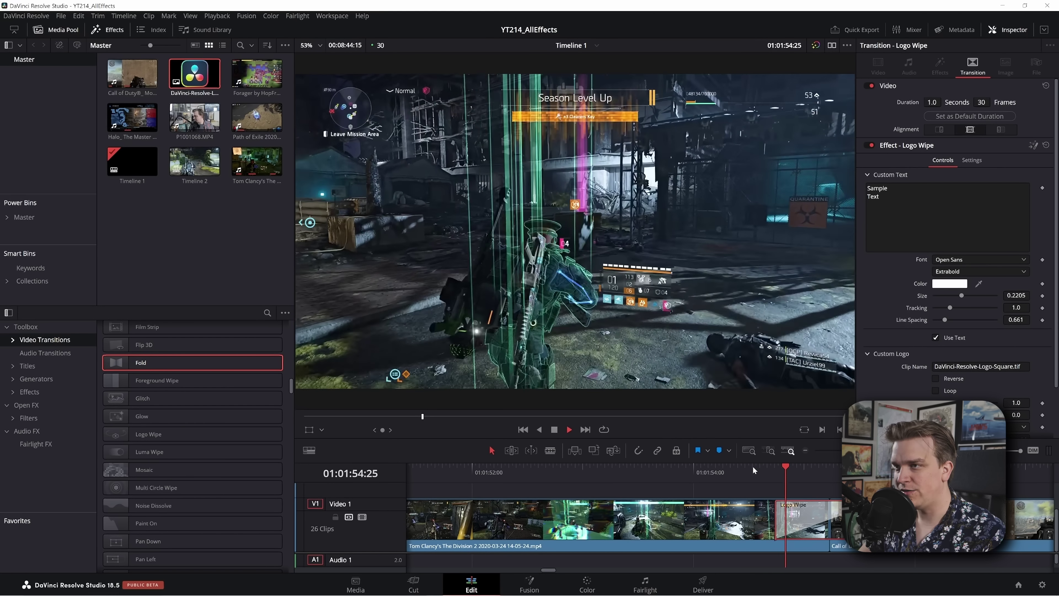
key(space)
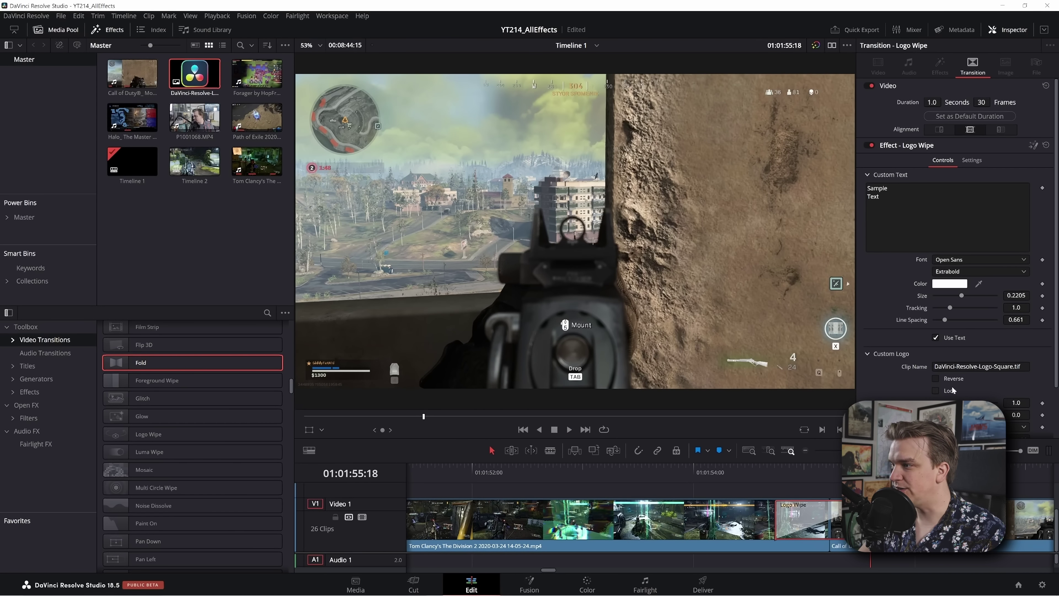
click(731, 471)
key(space)
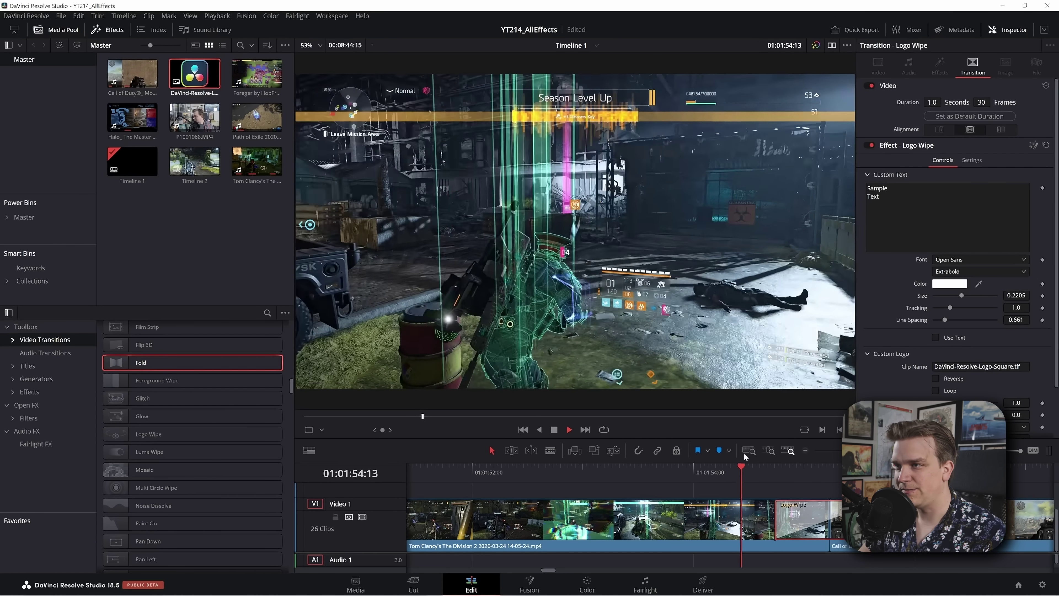
mouse_move(772, 473)
mouse_down()
mouse_move(835, 486)
mouse_move(771, 486)
mouse_move(785, 472)
mouse_up()
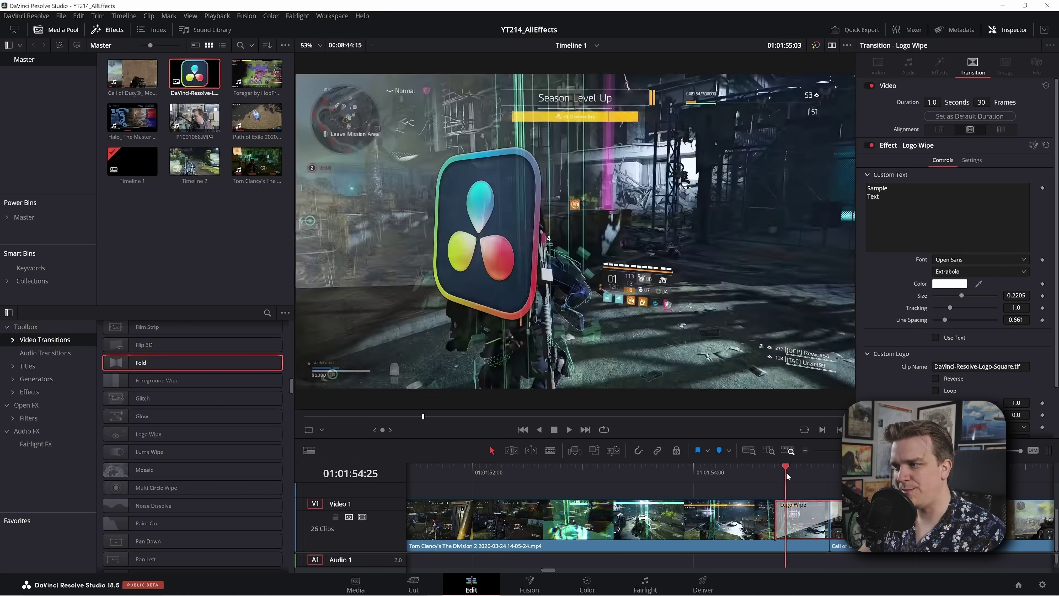
key(space)
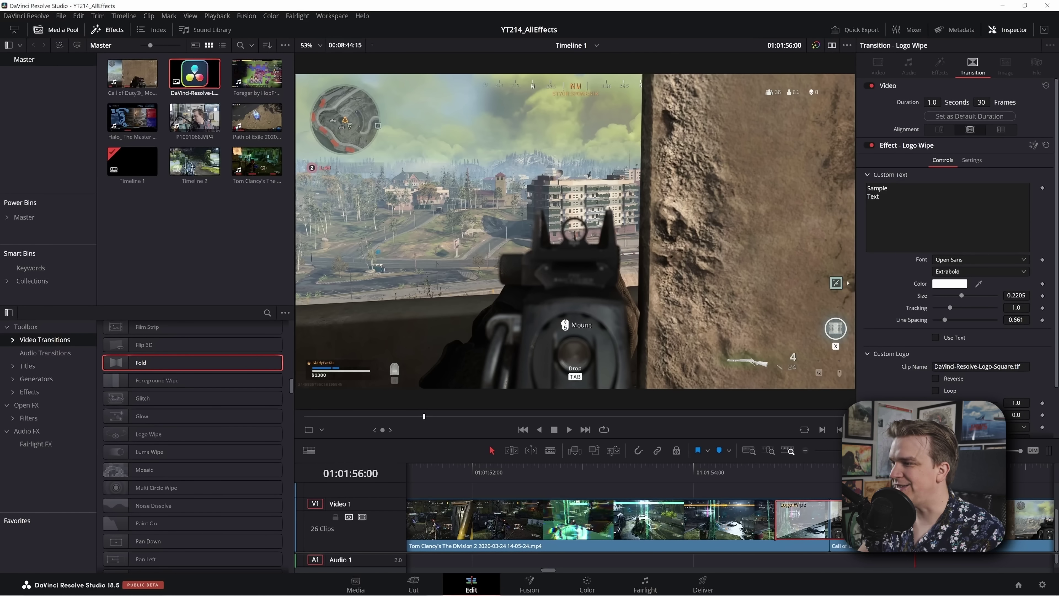
- Examine the Logo Wipe's text, custom logo, animation and glow settings
scroll(957, 348, down, 3)
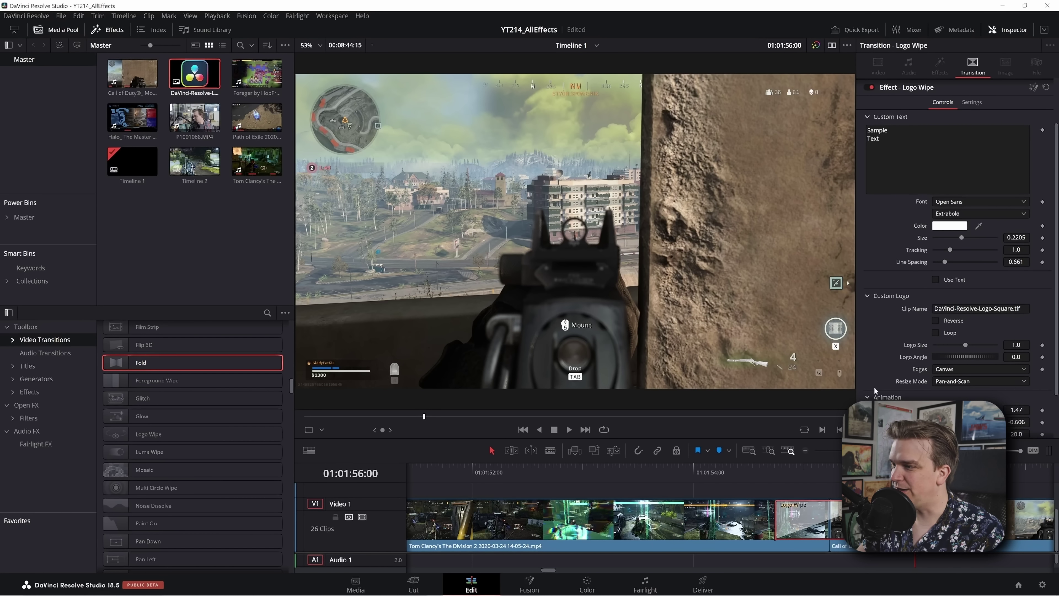
scroll(874, 390, down, 3)
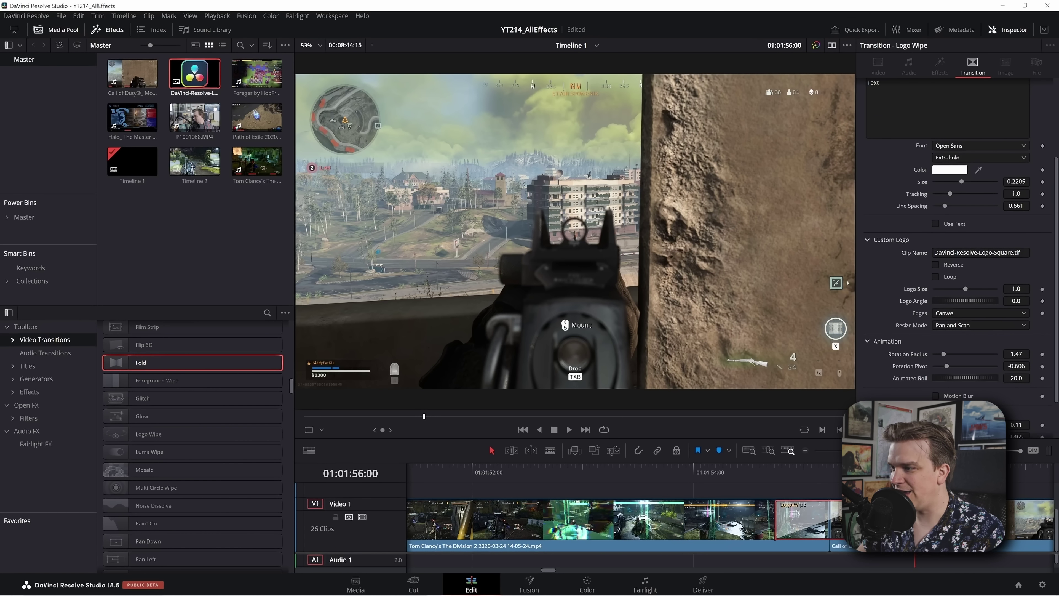
scroll(872, 381, down, 3)
scroll(870, 319, up, 3)
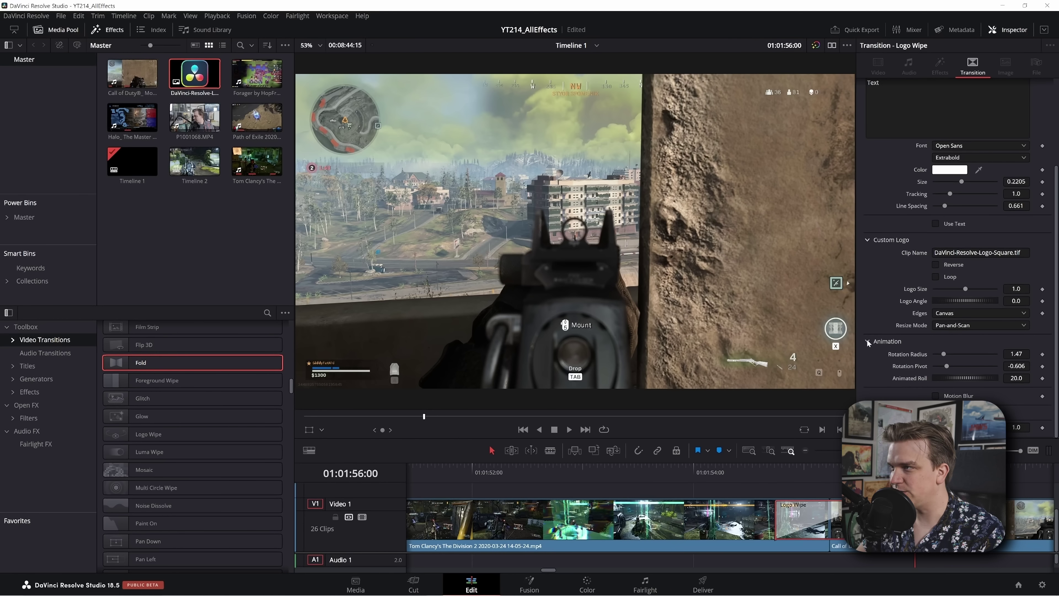
scroll(868, 342, up, 6)
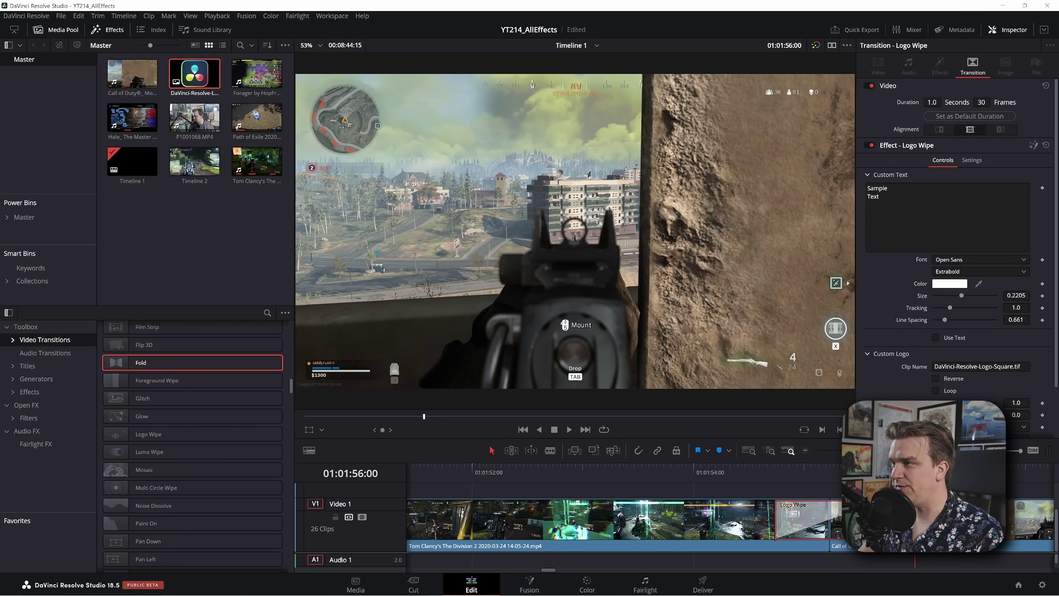
- Find the Mosaic transition between the two Call of Duty clips on Timeline 1 and play it
scroll(809, 508, down, 2)
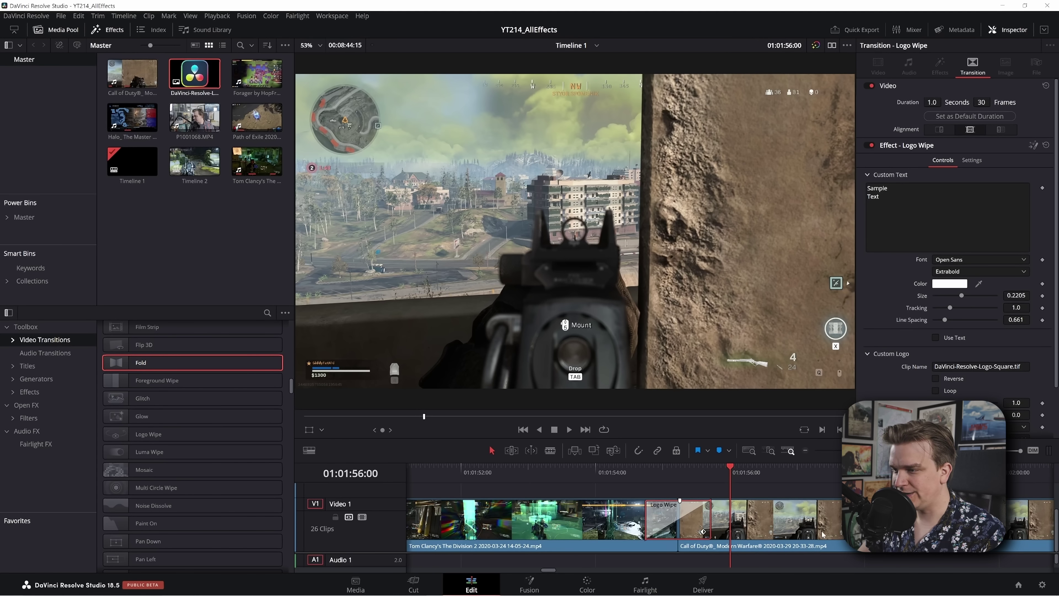
scroll(769, 539, right, 2)
scroll(768, 536, down, 5)
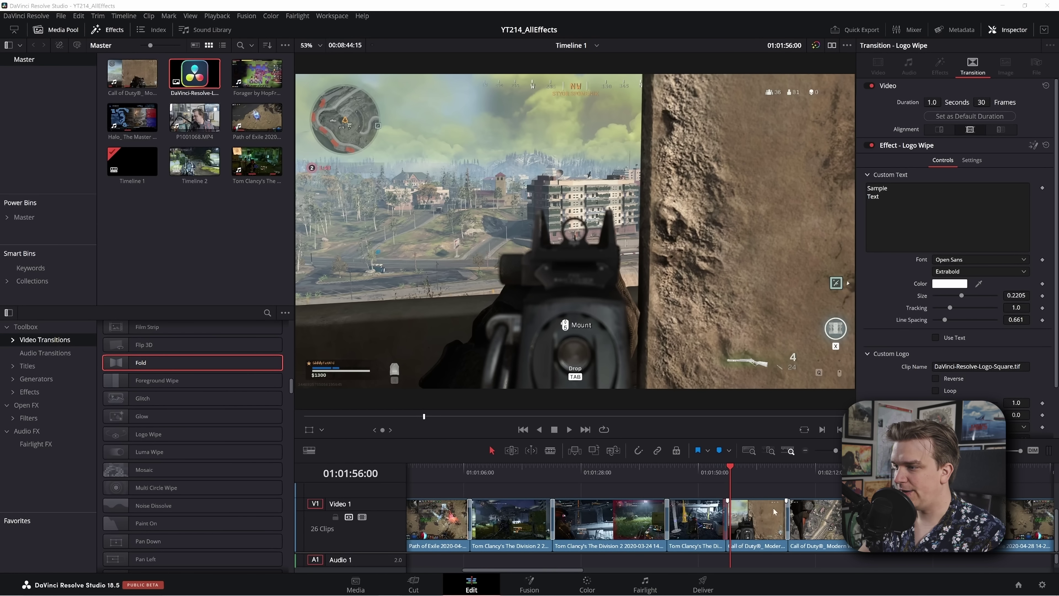
click(782, 469)
scroll(789, 478, up, 5)
key(space)
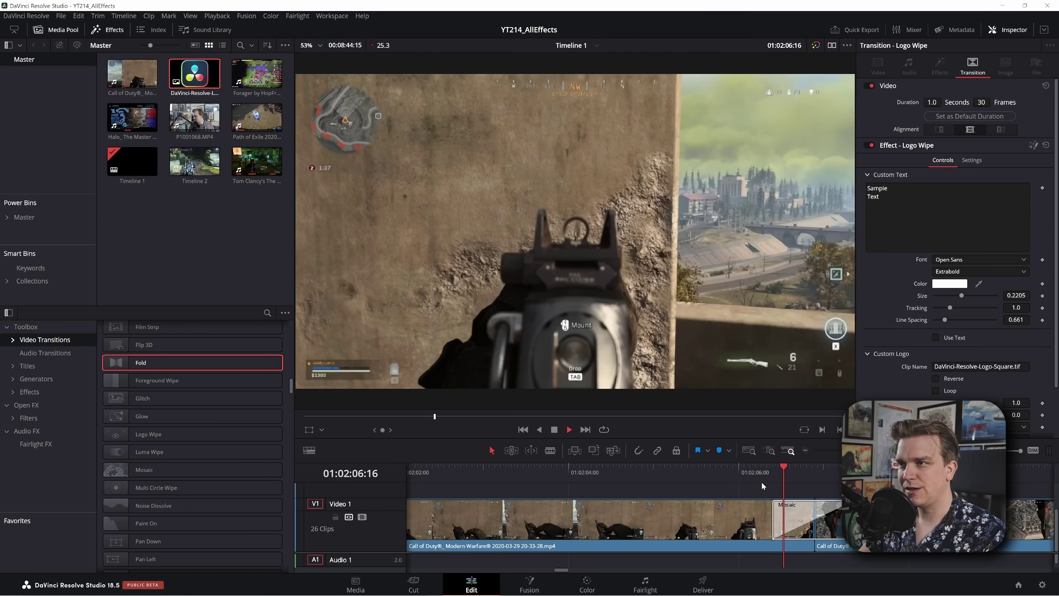
- Replay the Mosaic transition several times from just before the cut, examining how it pixelates the image
click(764, 474)
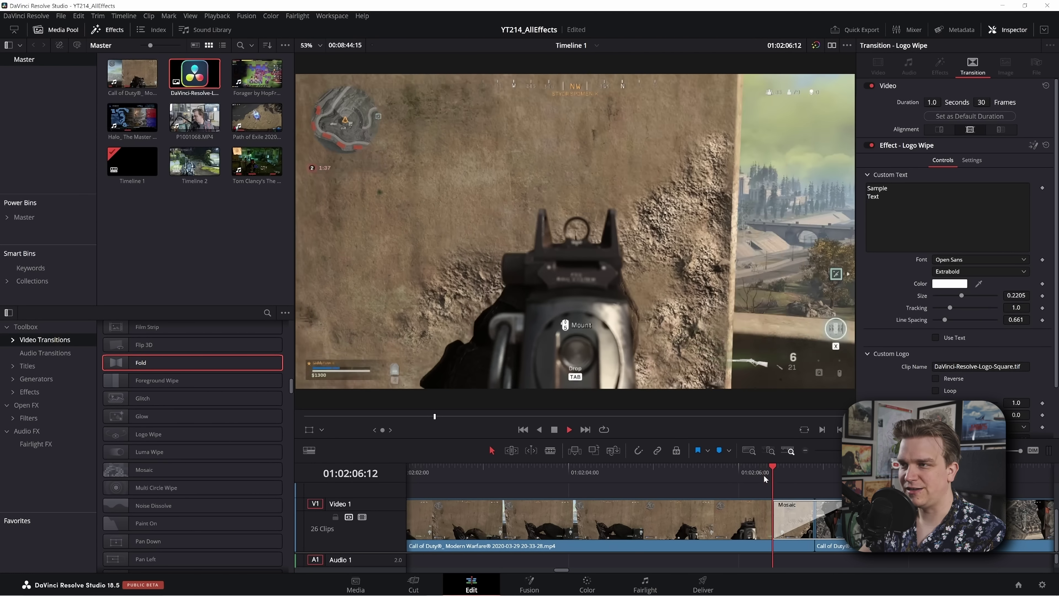
click(767, 472)
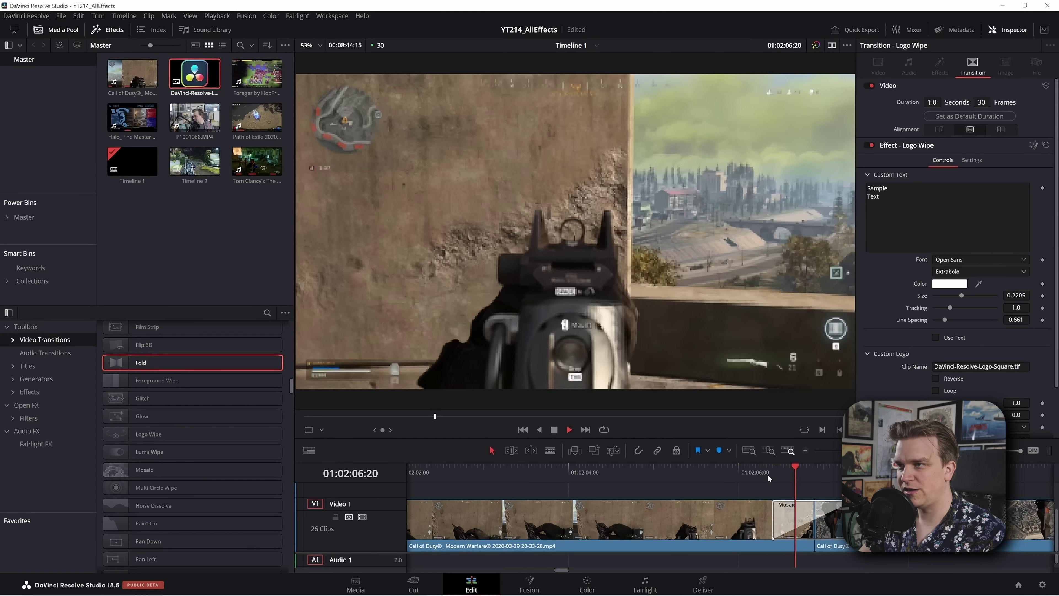
key(space)
click(759, 473)
key(space)
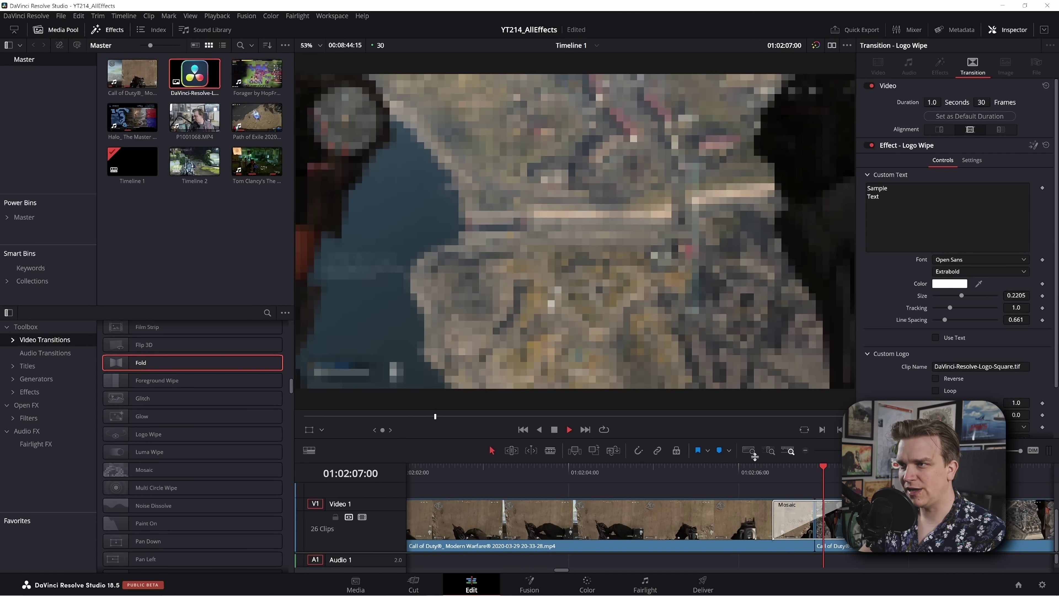
click(723, 477)
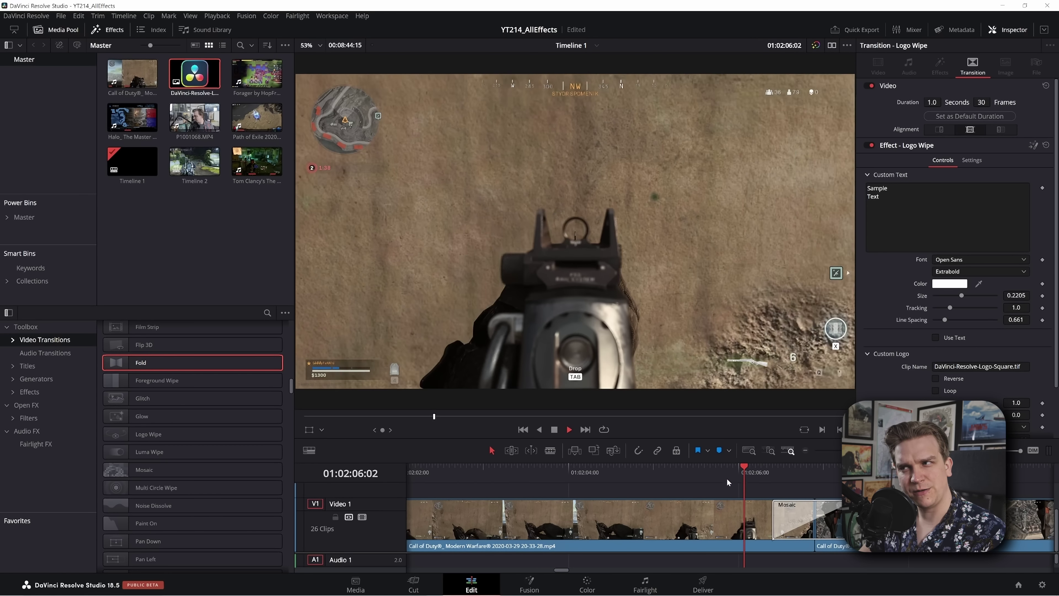
click(759, 472)
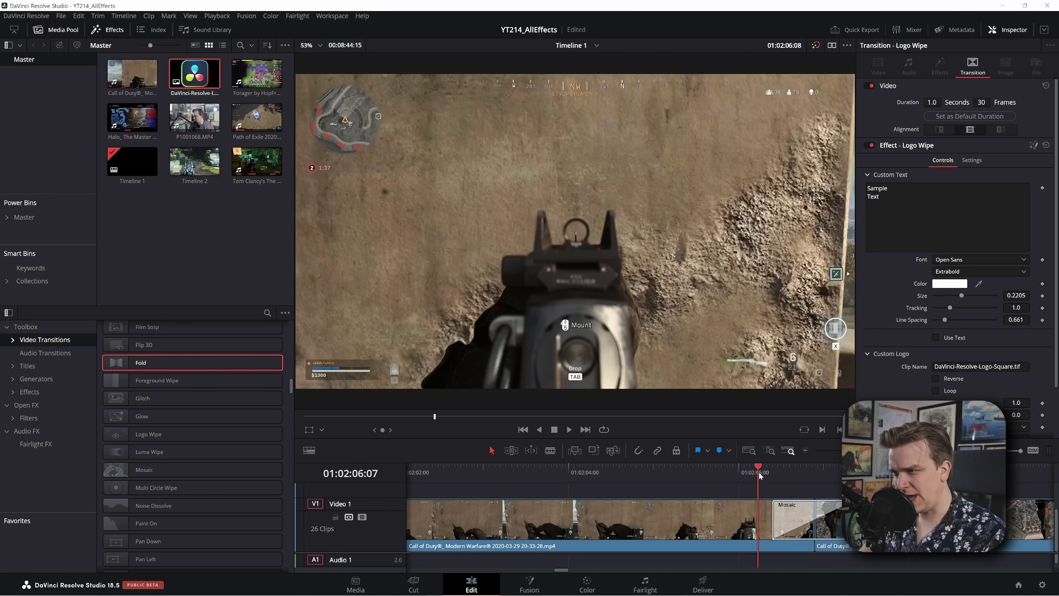
key(space)
- Play through the transition between the Call of Duty and Halo clips, replaying it from before the cut
key(ctrl+minus)
key(ctrl+minus)
key(ctrl+minus)
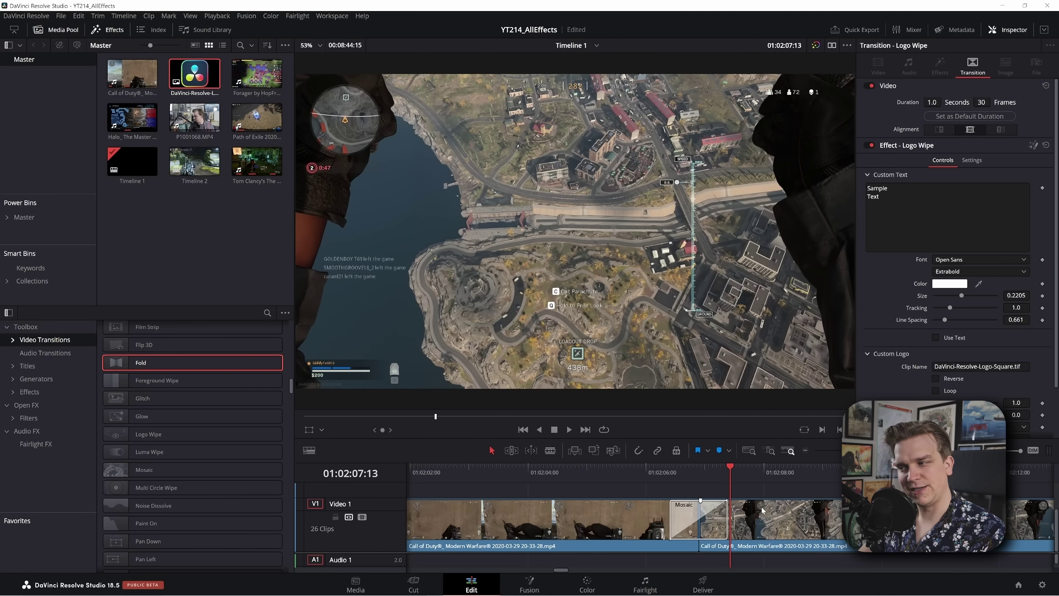
scroll(636, 503, right, 5)
scroll(637, 504, right, 1)
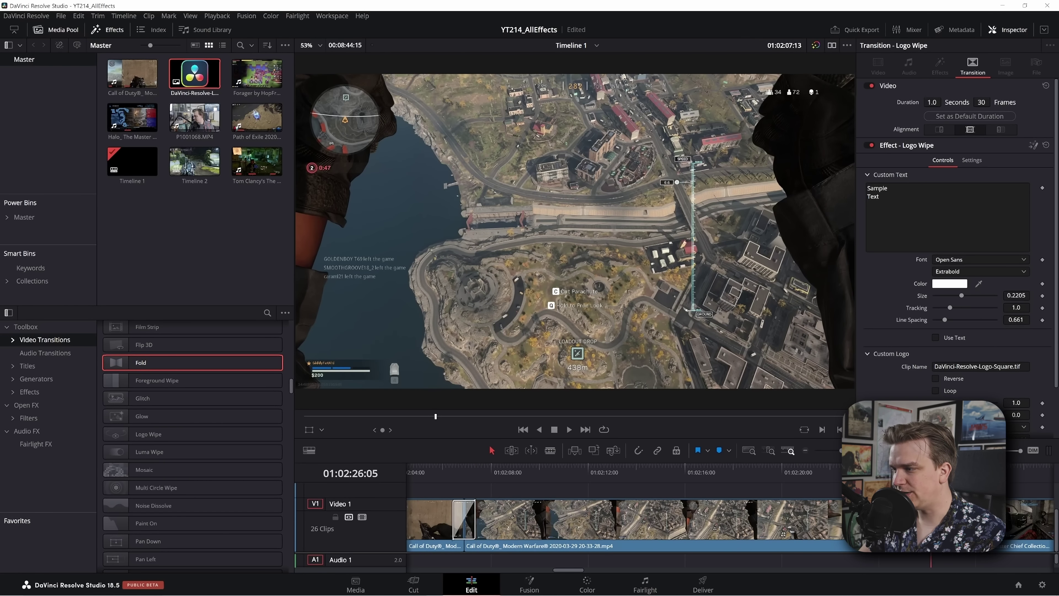
key(space)
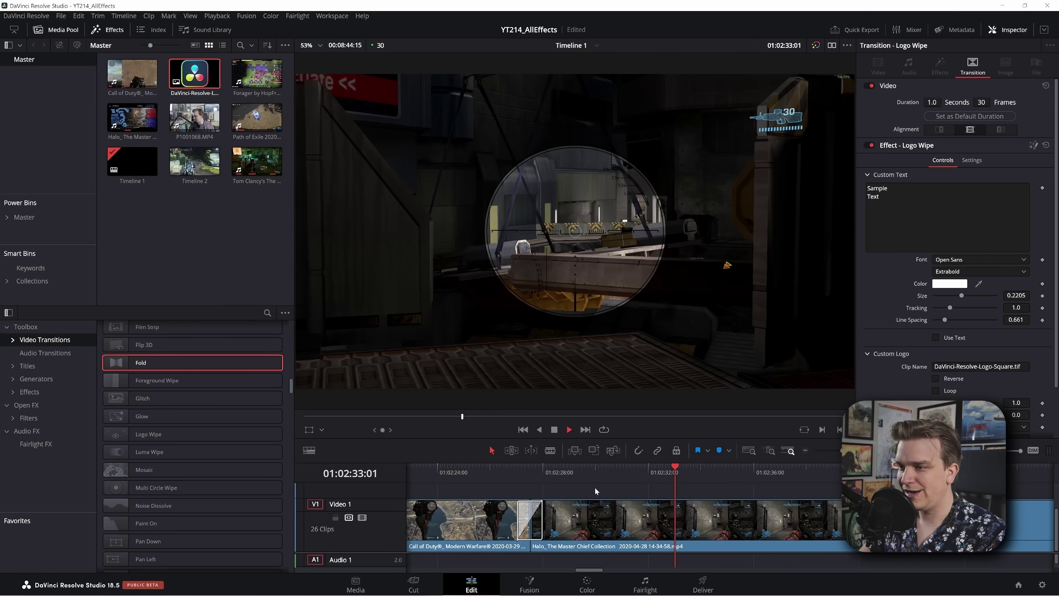
key(space)
click(509, 469)
key(space)
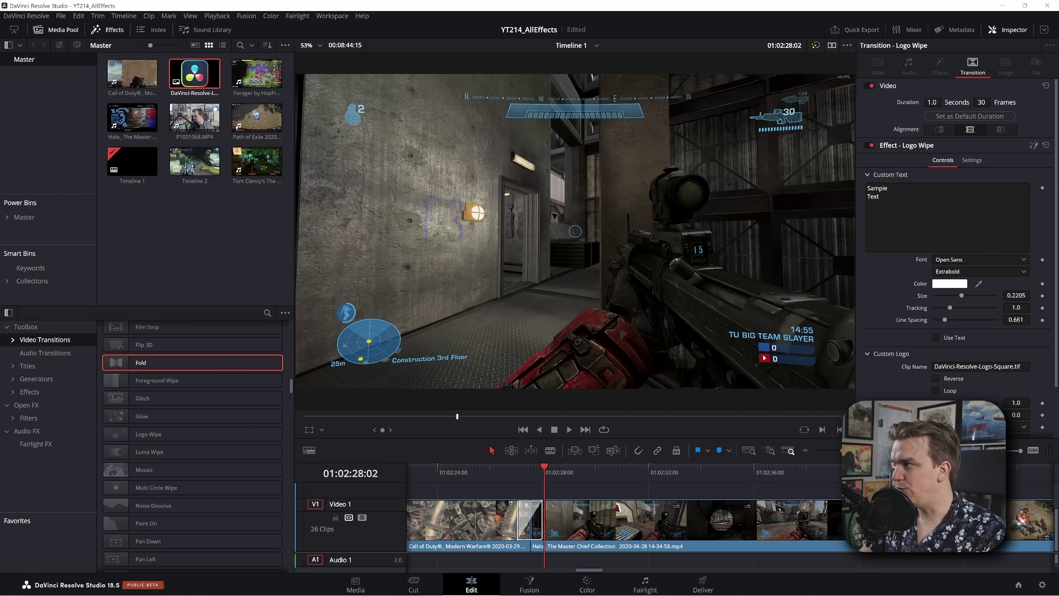
- Play the Radial transition between the Halo and Path of Exile clips repeatedly, examining its circular blur
click(881, 469)
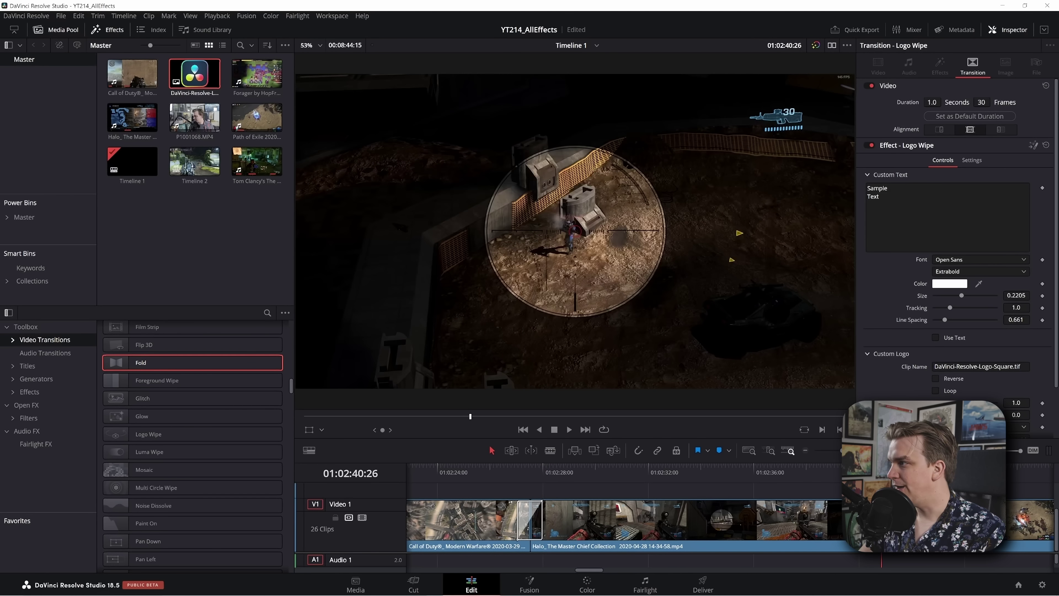
key(space)
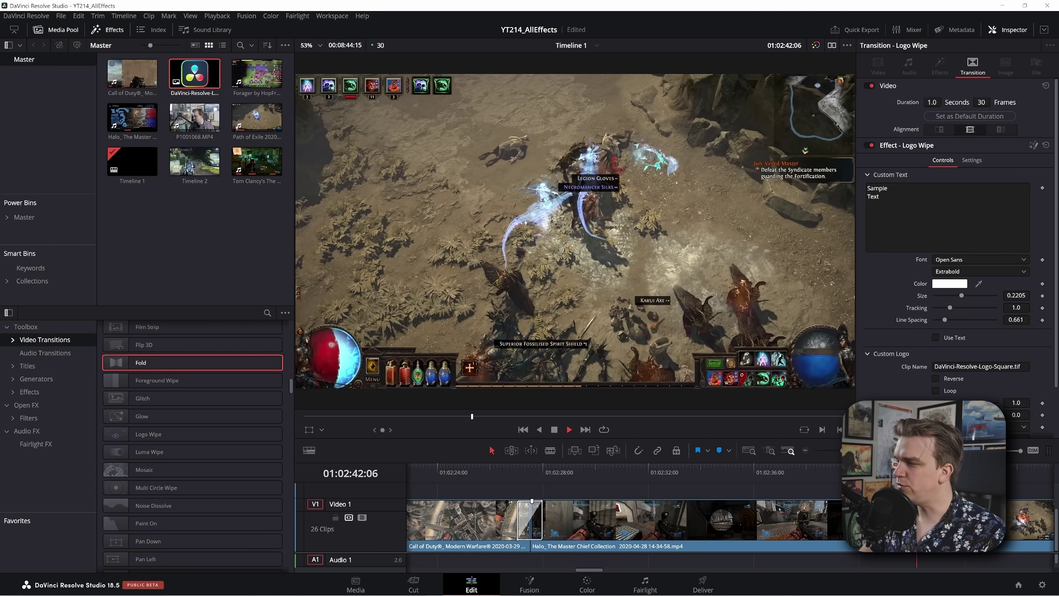
key(space)
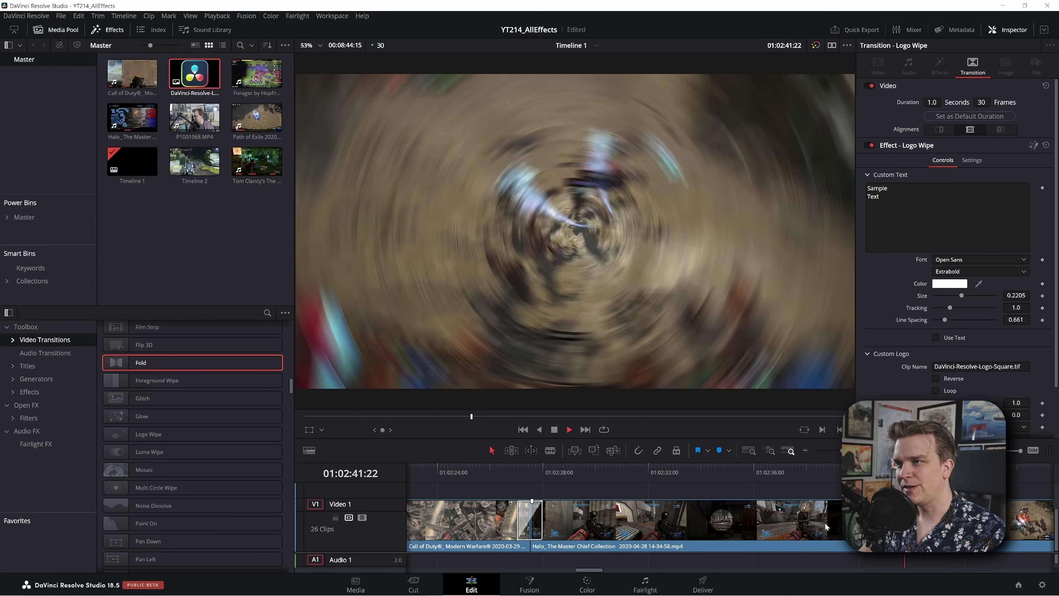
key(space)
click(873, 470)
key(space)
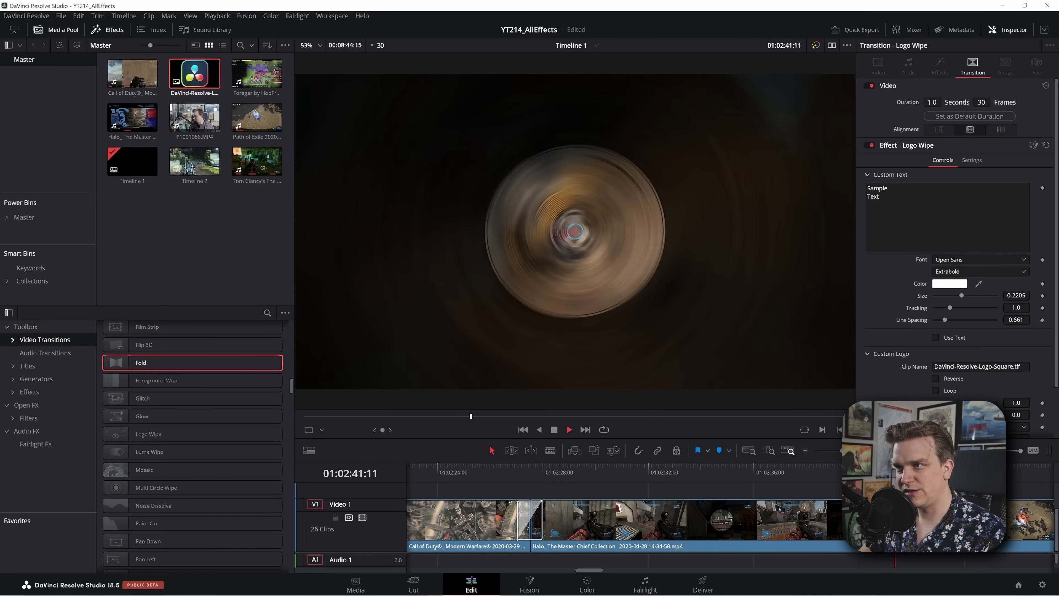
- Examine the Radial transition's blur position and blur strength settings, and replay it
key(space)
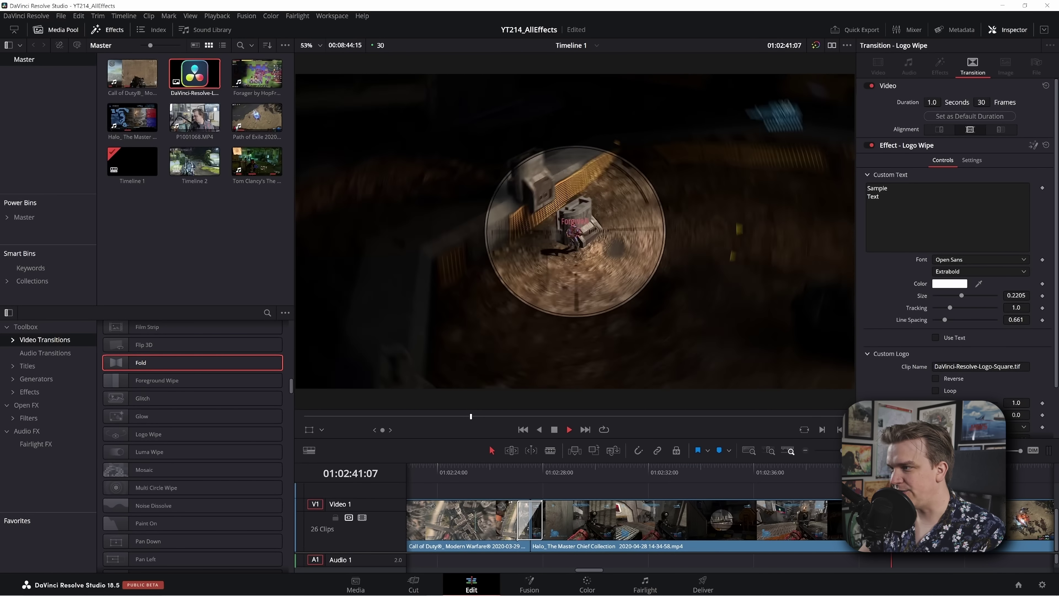
key(space)
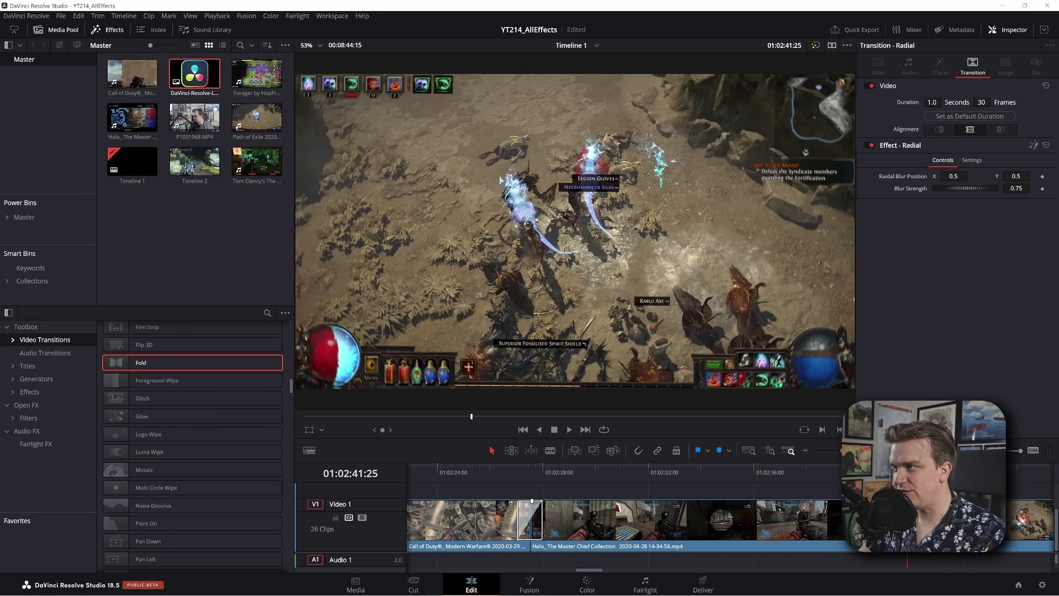
key(space)
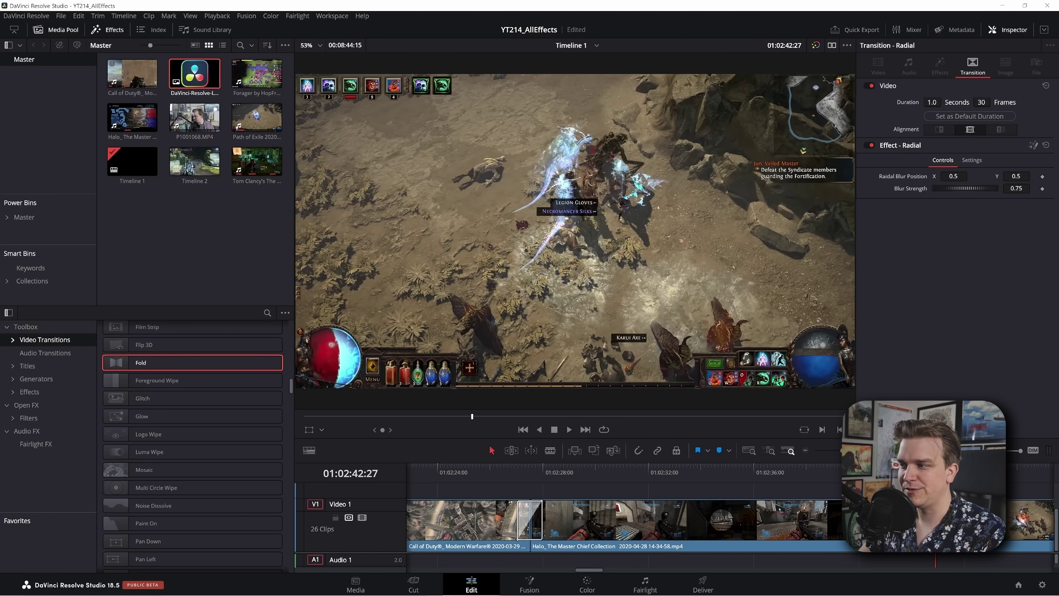
key(space)
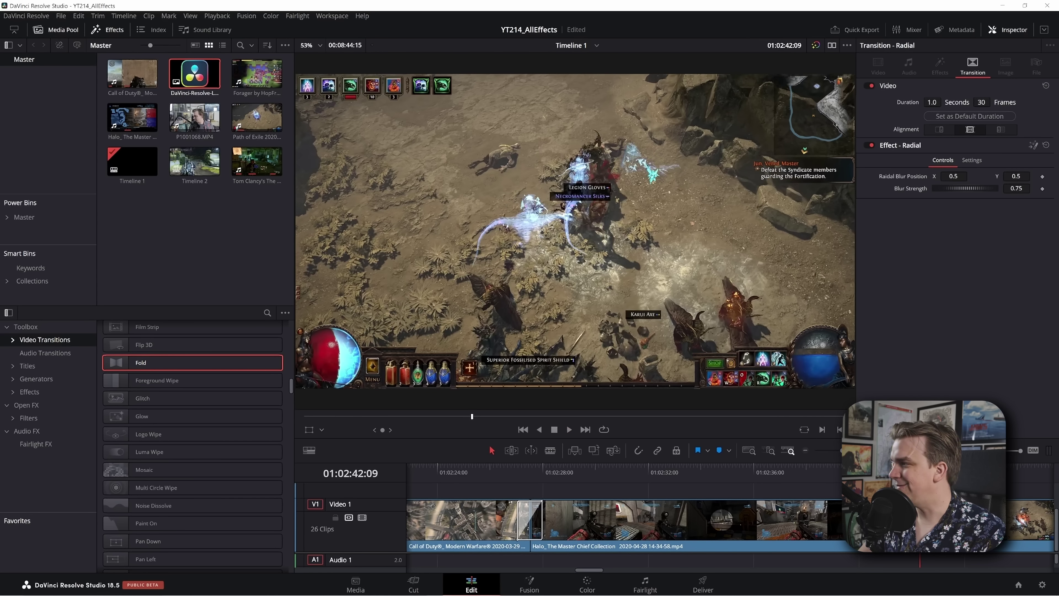
- Play the RGB Splitter transition between the Path of Exile and The Division 2 clips repeatedly, examining its color separation
scroll(679, 518, right, 5)
scroll(680, 518, right, 2)
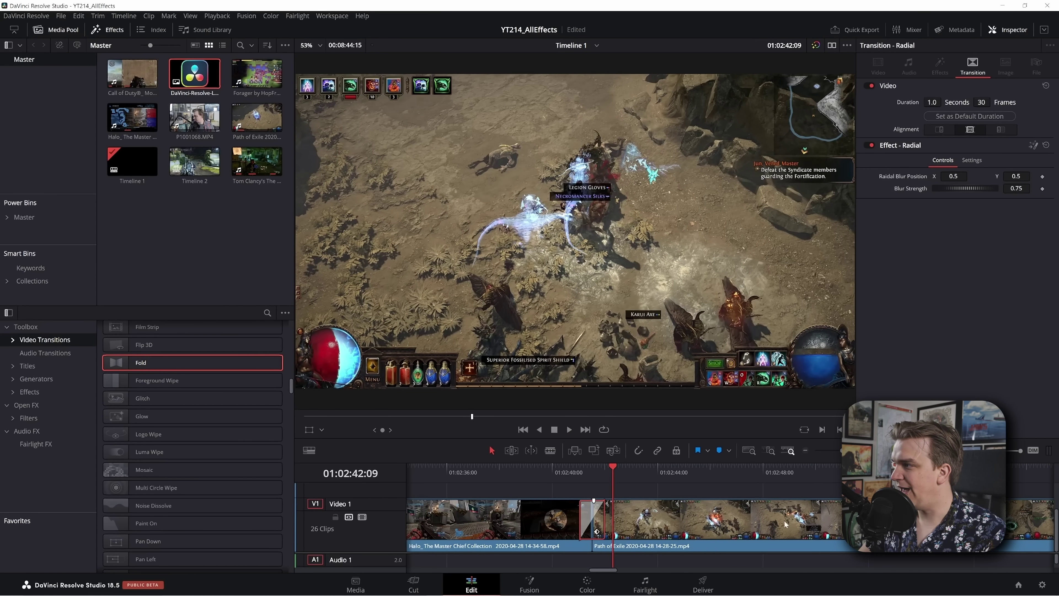
scroll(764, 517, right, 10)
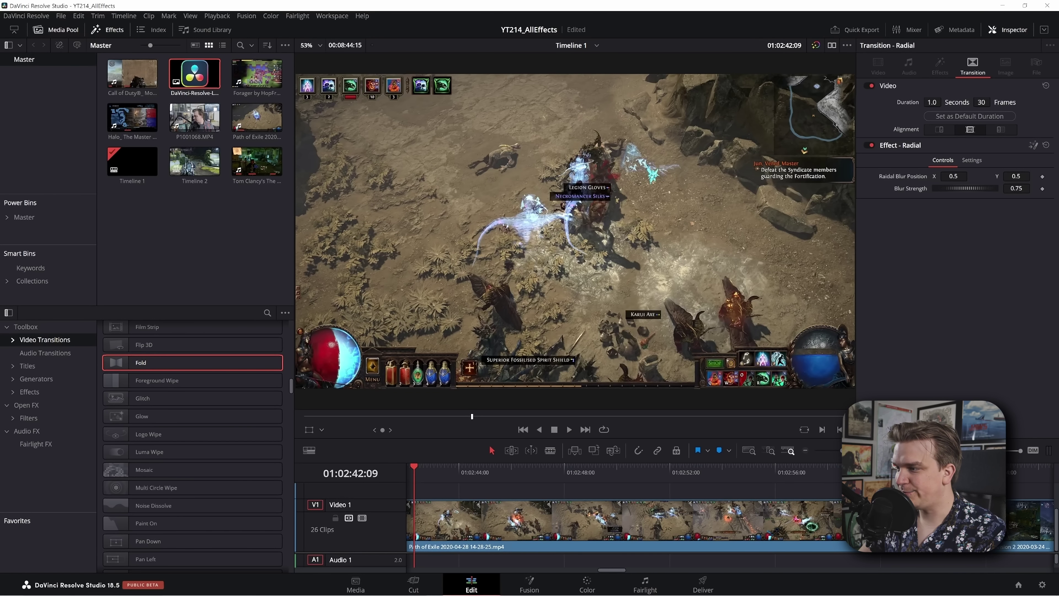
key(space)
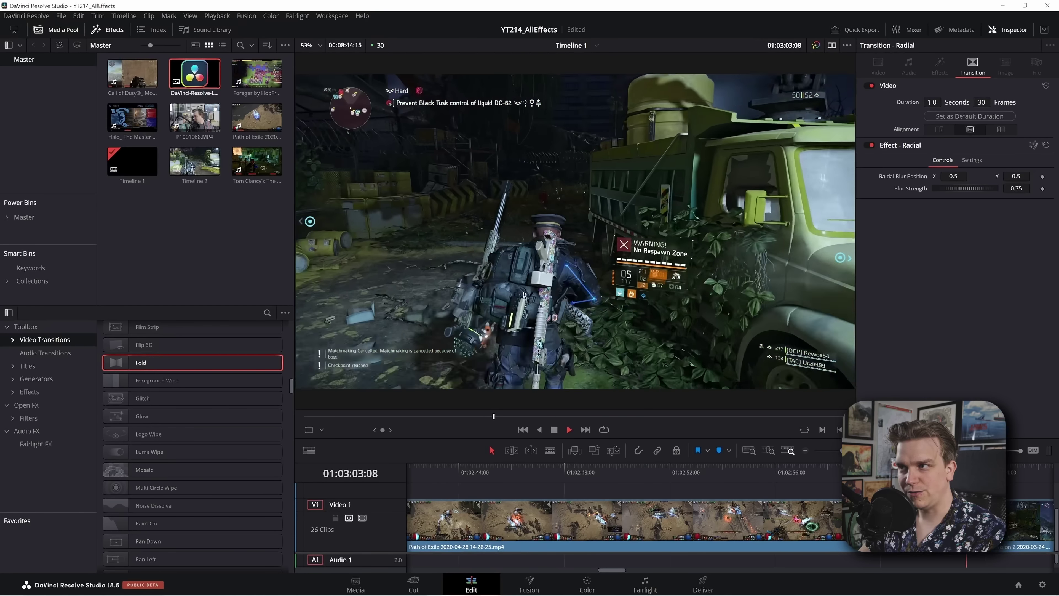
key(j)
key(l)
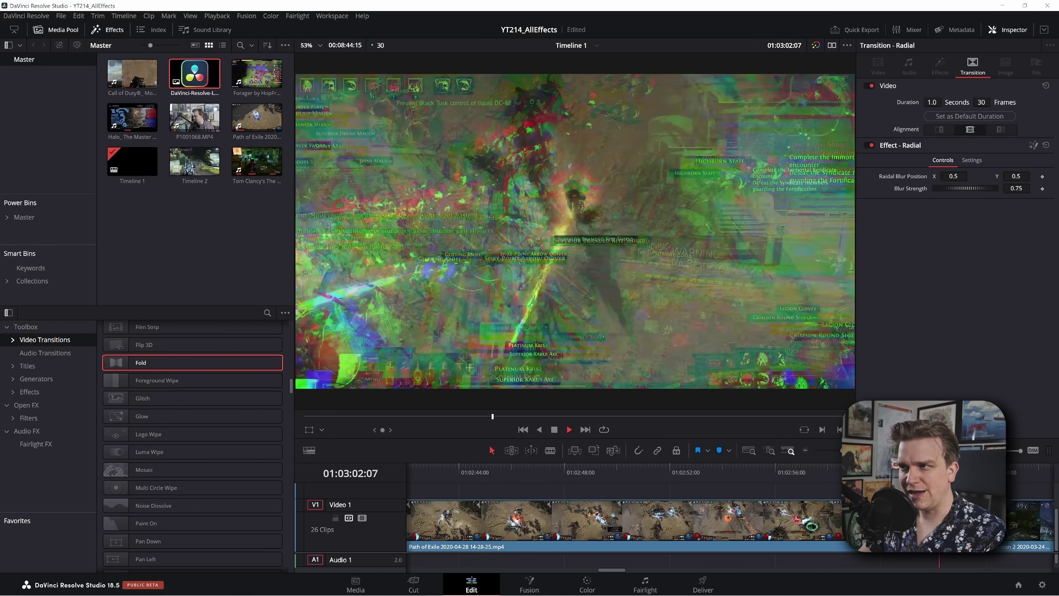
key(space)
key(j)
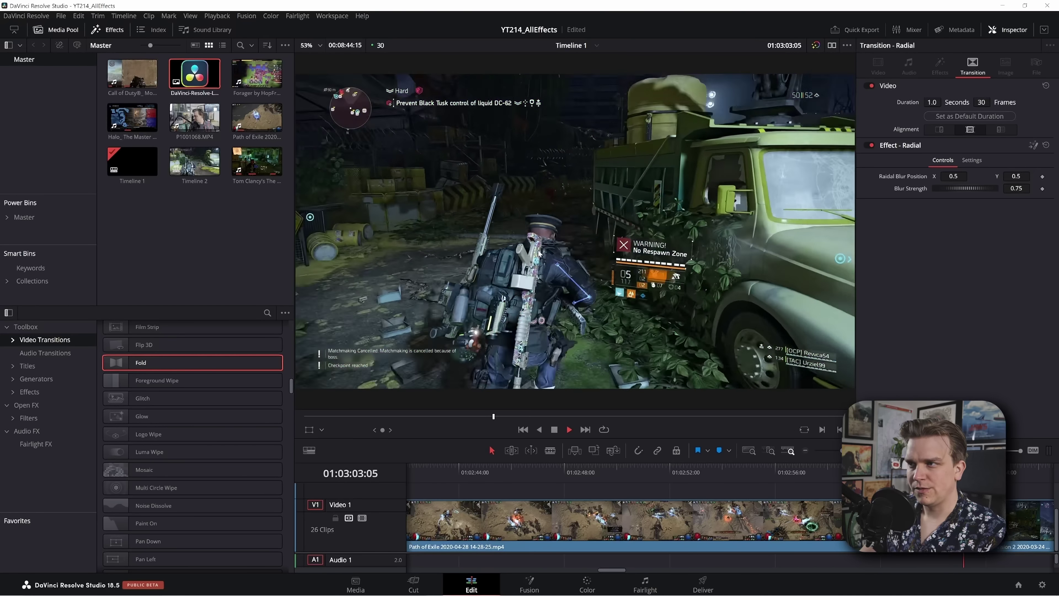
key(Up)
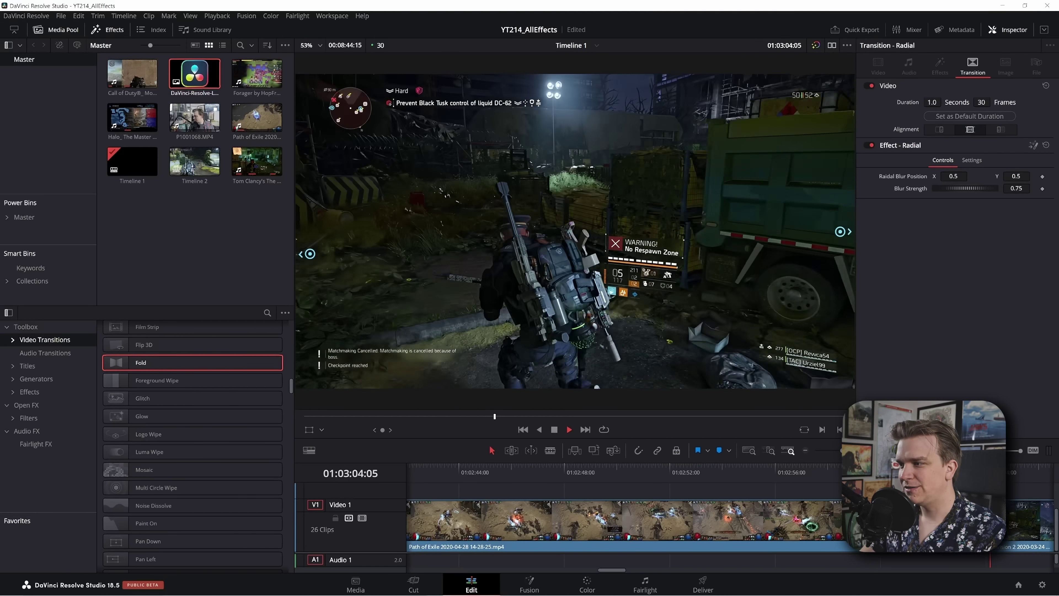
key(Up)
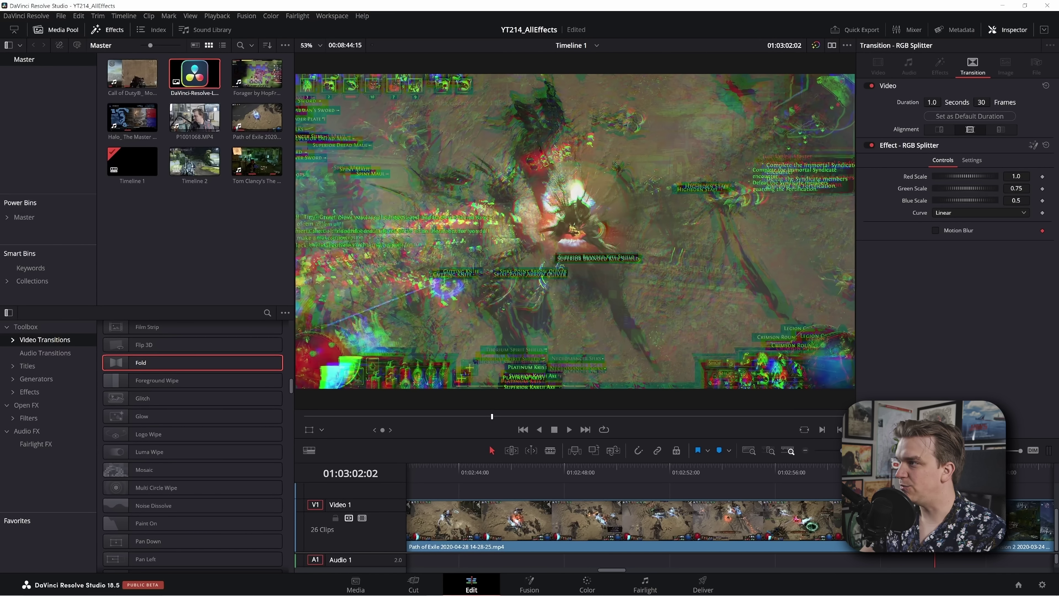
- Set the RGB Splitter's Red Scale to 0.316 and Green Scale to 3.479, and replay the transition
mouse_move(1015, 176)
mouse_down()
mouse_move(989, 176)
mouse_move(1035, 188)
mouse_move(1018, 196)
mouse_up()
key(space)
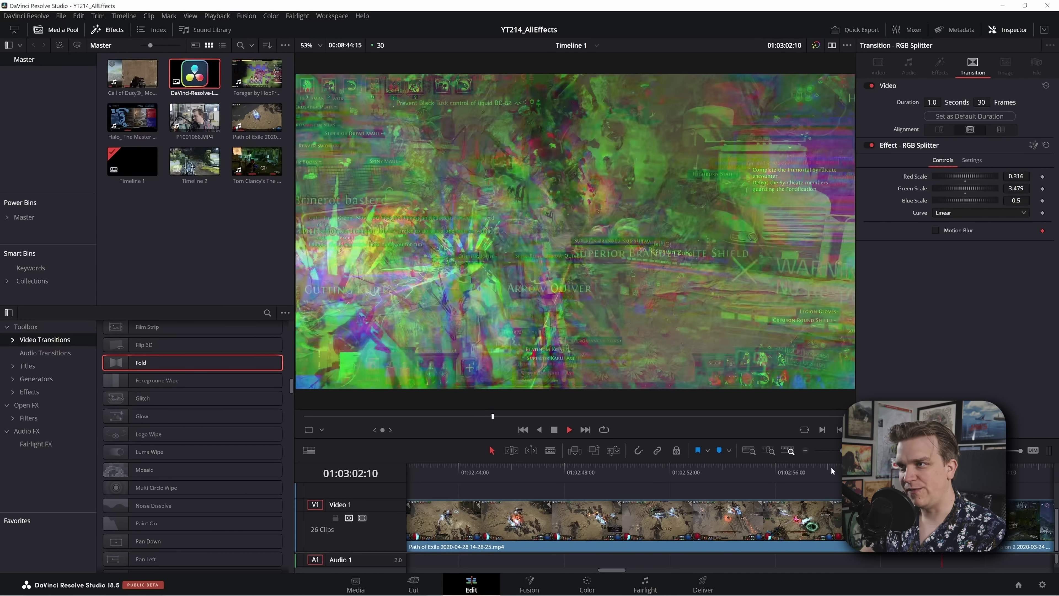
key(space)
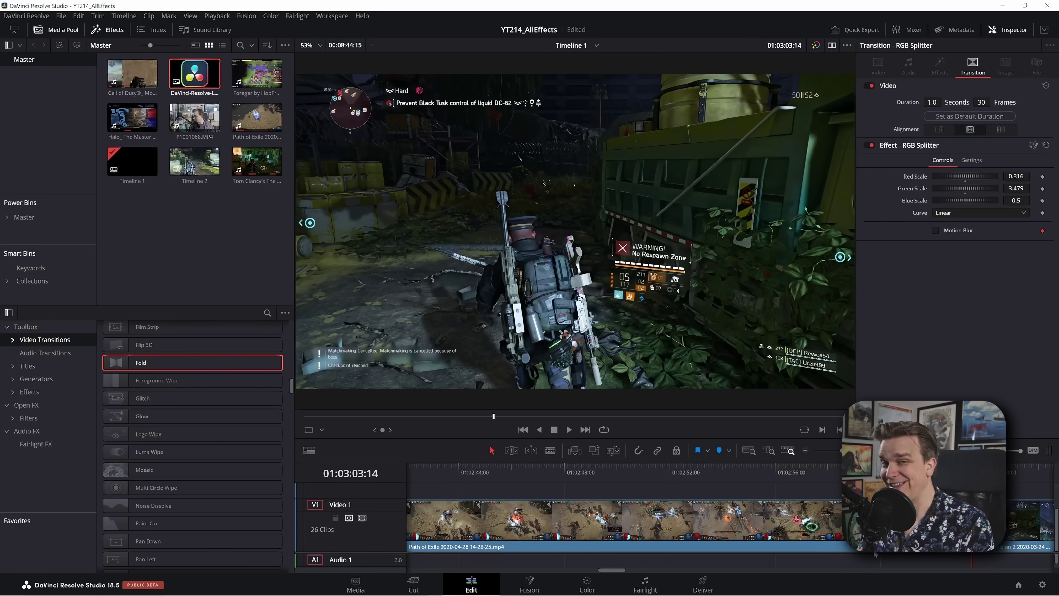
- Find the transition between the two The Division 2 clips following the RGB Splitter and play it
key(ctrl+minus)
key(ctrl+minus)
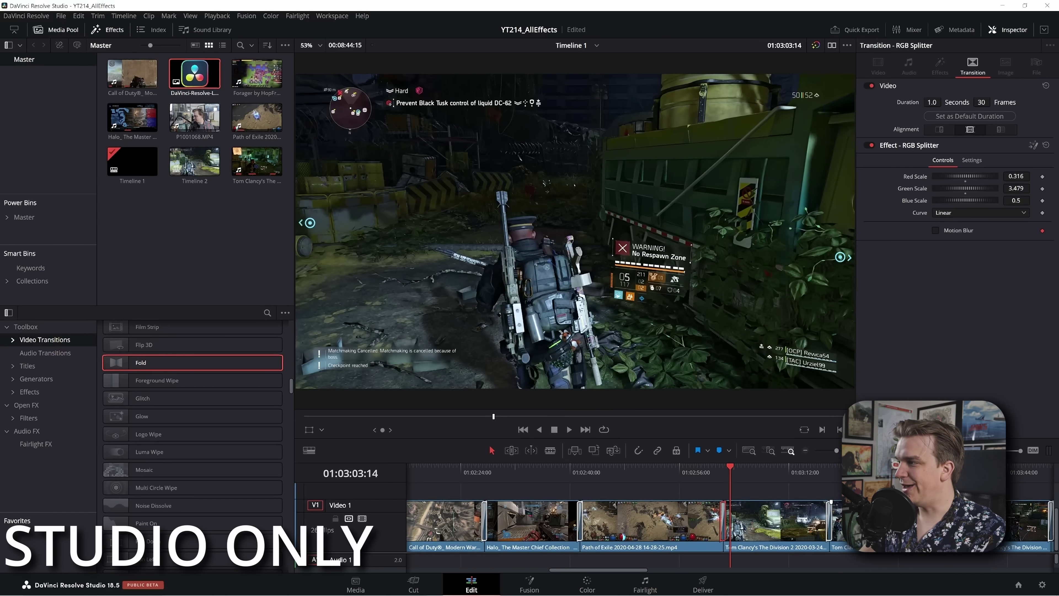
drag(851, 523, 589, 545)
scroll(605, 538, right, 2)
scroll(524, 500, left, 1)
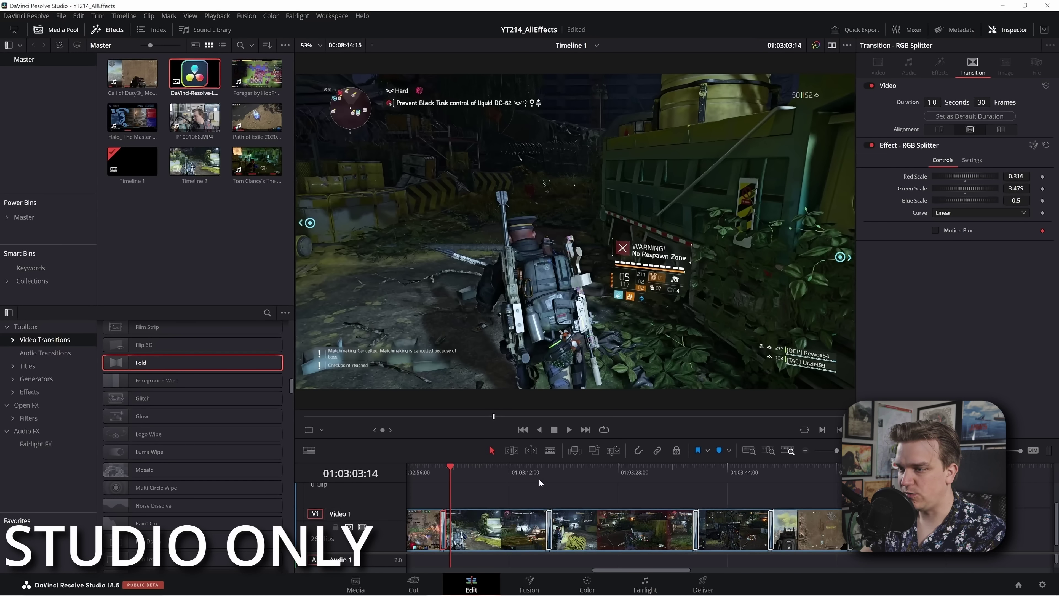
click(538, 477)
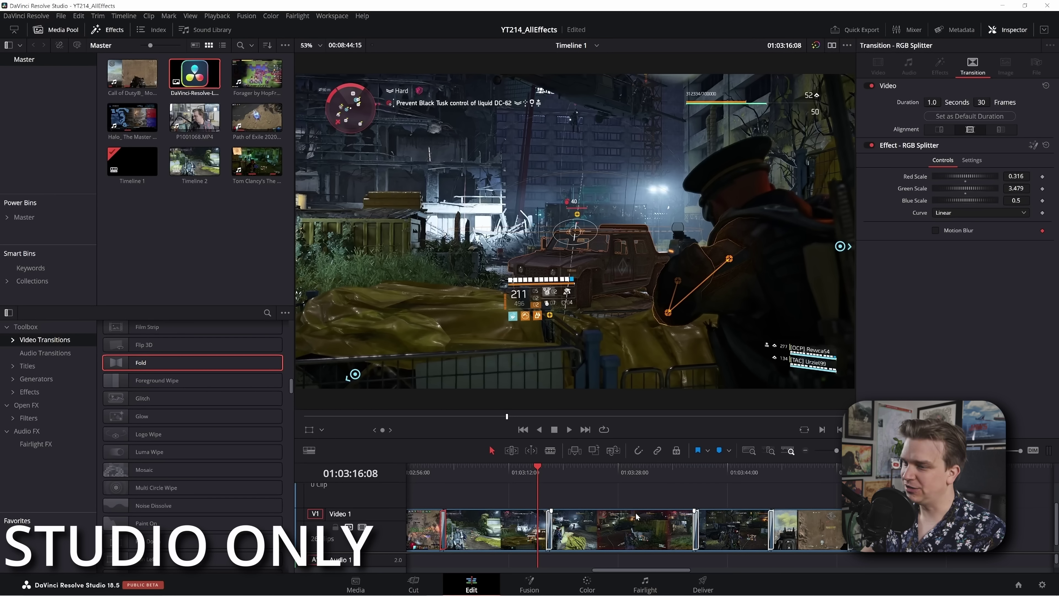
scroll(583, 497, up, 3)
scroll(740, 500, up, 2)
click(705, 469)
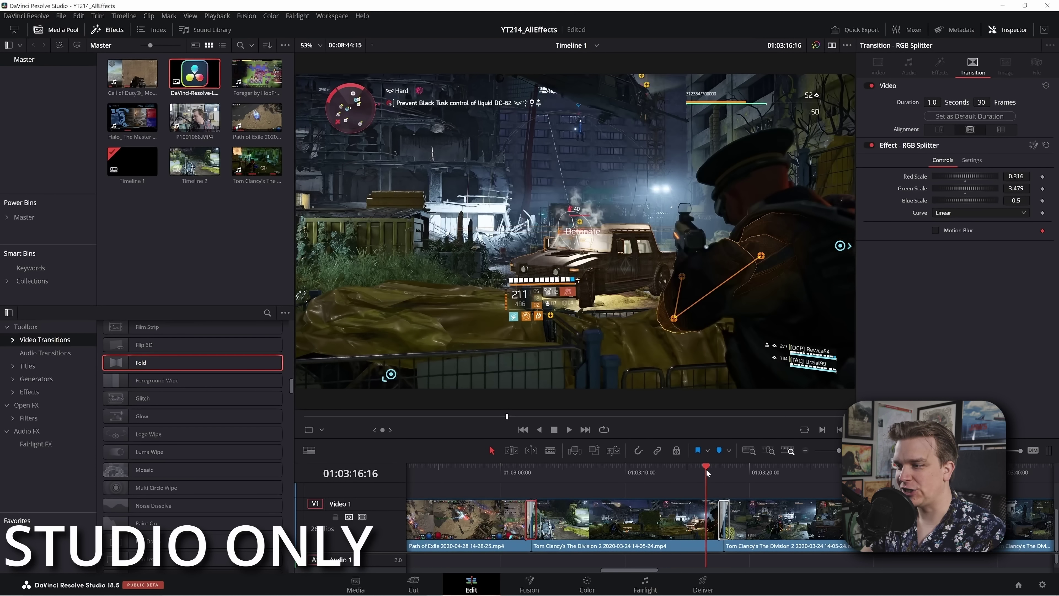
key(space)
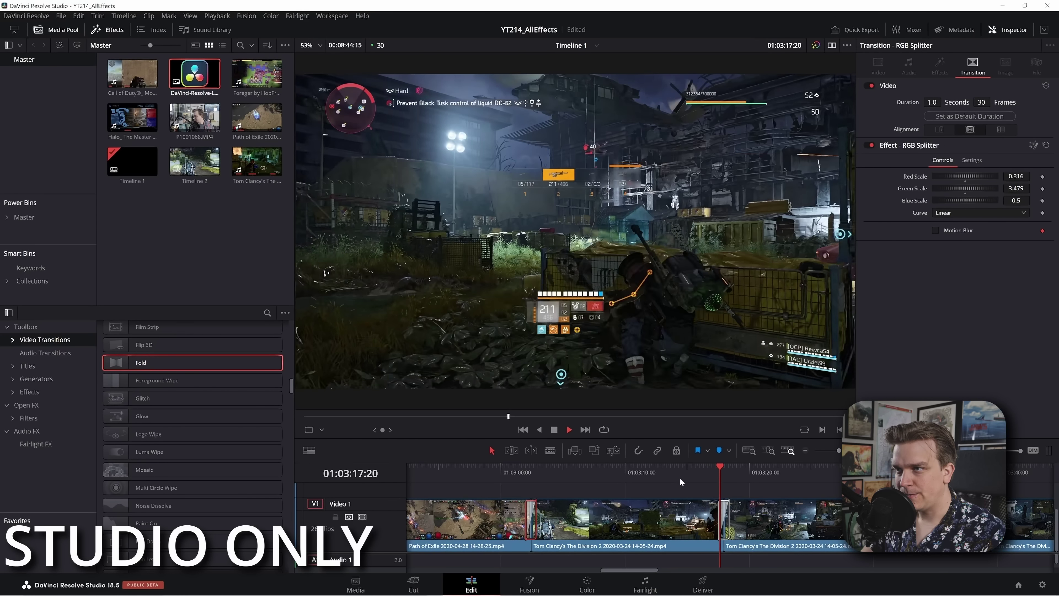
- Replay the transition between the two The Division 2 clips around 01:03:17
drag(716, 472, 713, 475)
key(space)
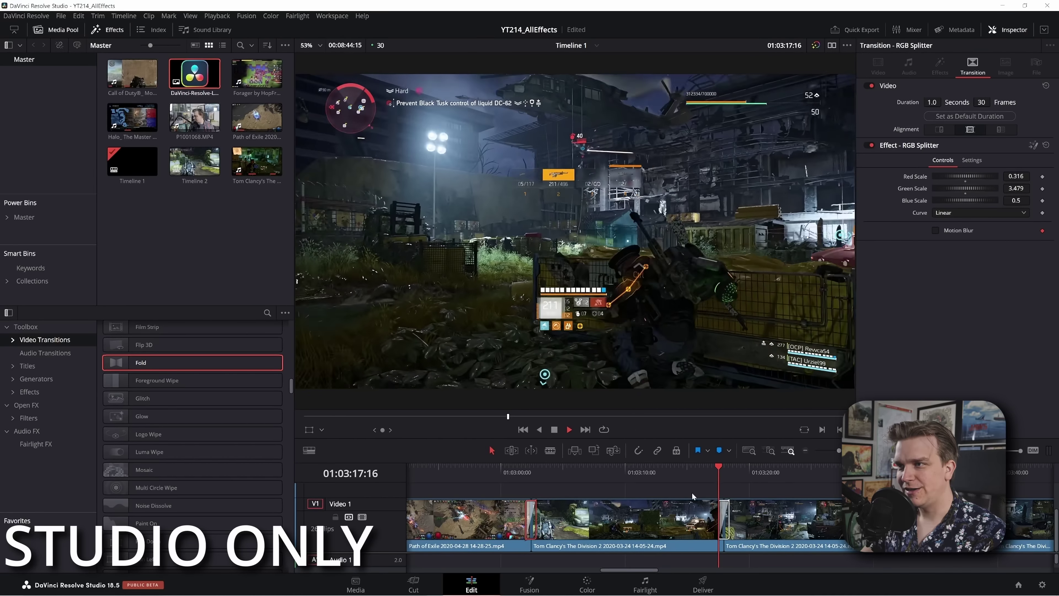
click(715, 471)
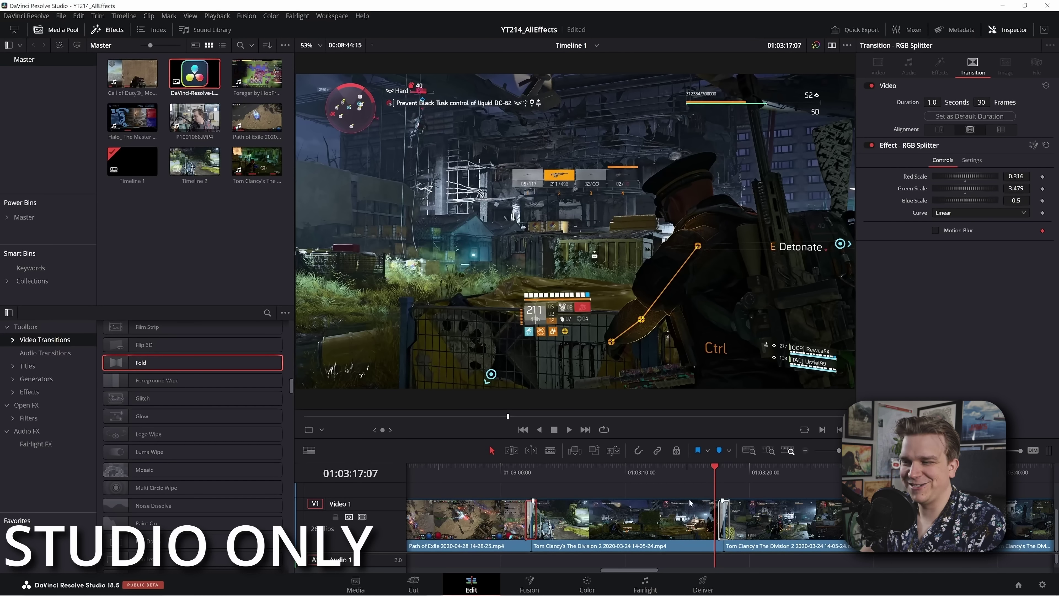
click(663, 491)
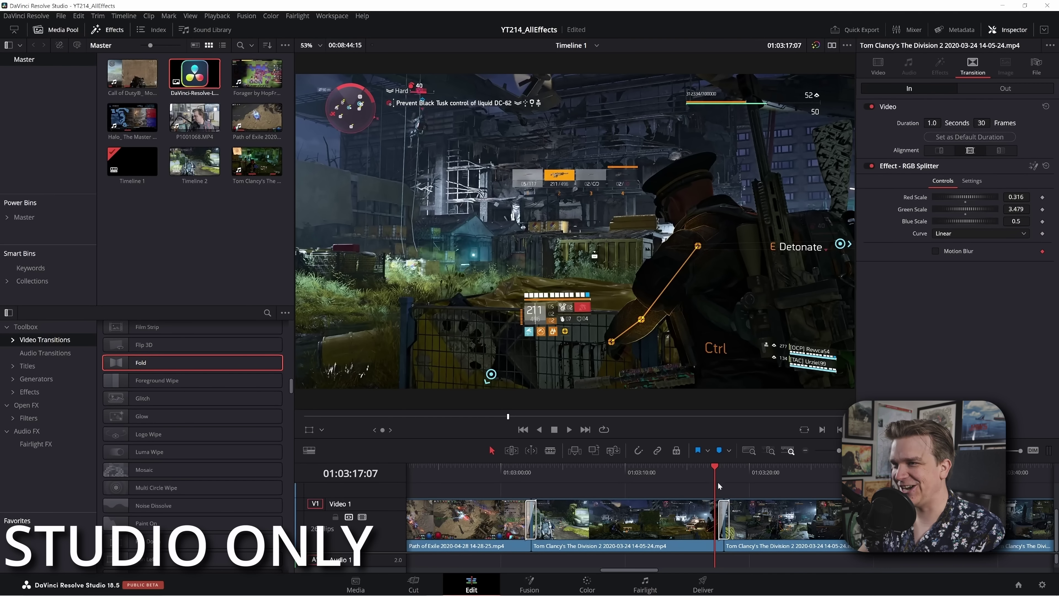
key(space)
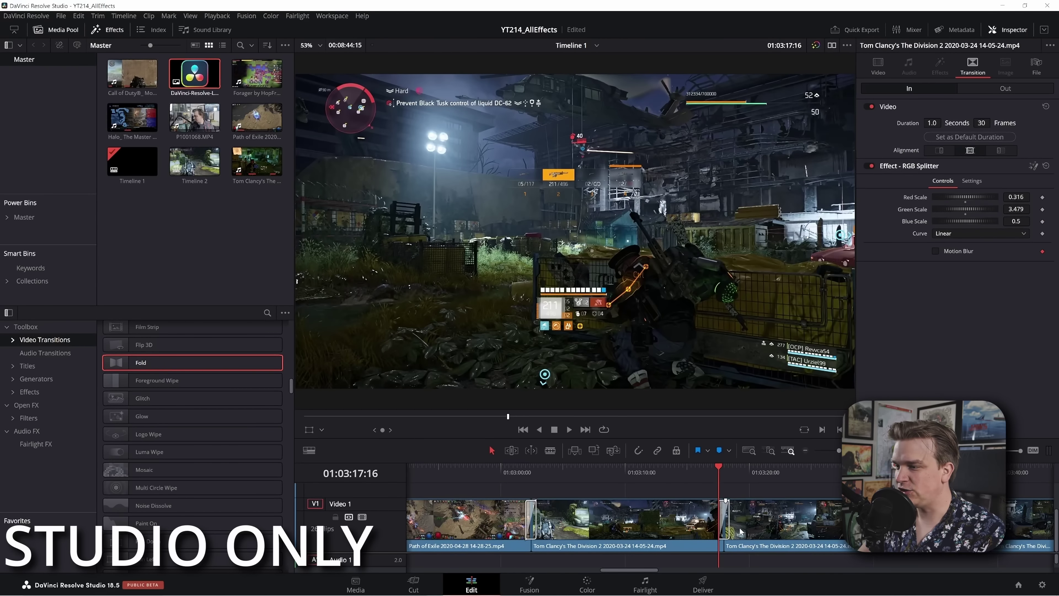
- Select the Shash transition between the two The Division 2 clips and play it
key(ctrl+=)
key(ctrl+=)
key(ctrl+=)
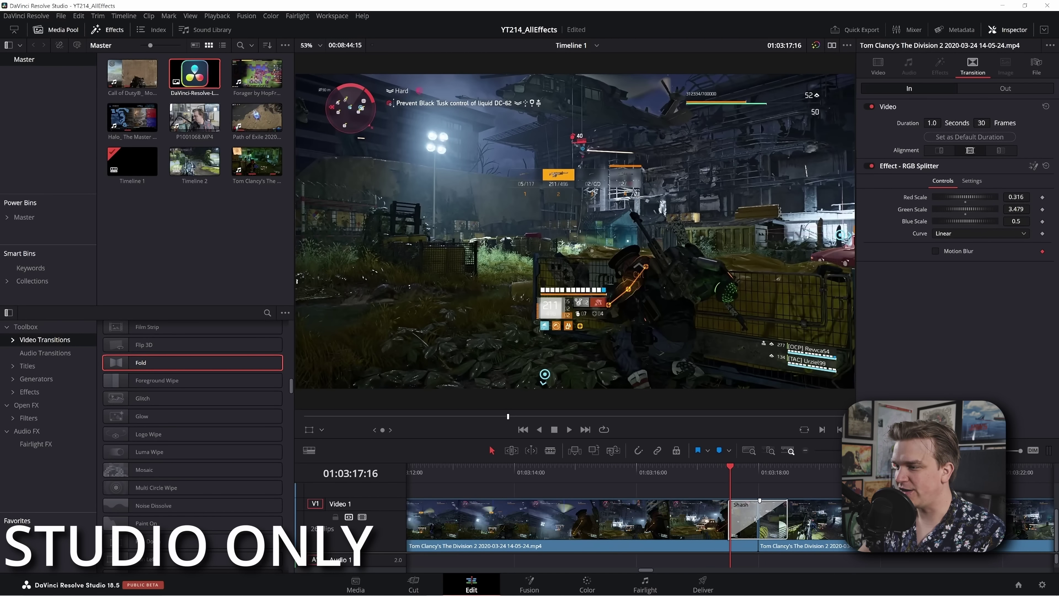
click(742, 523)
key(space)
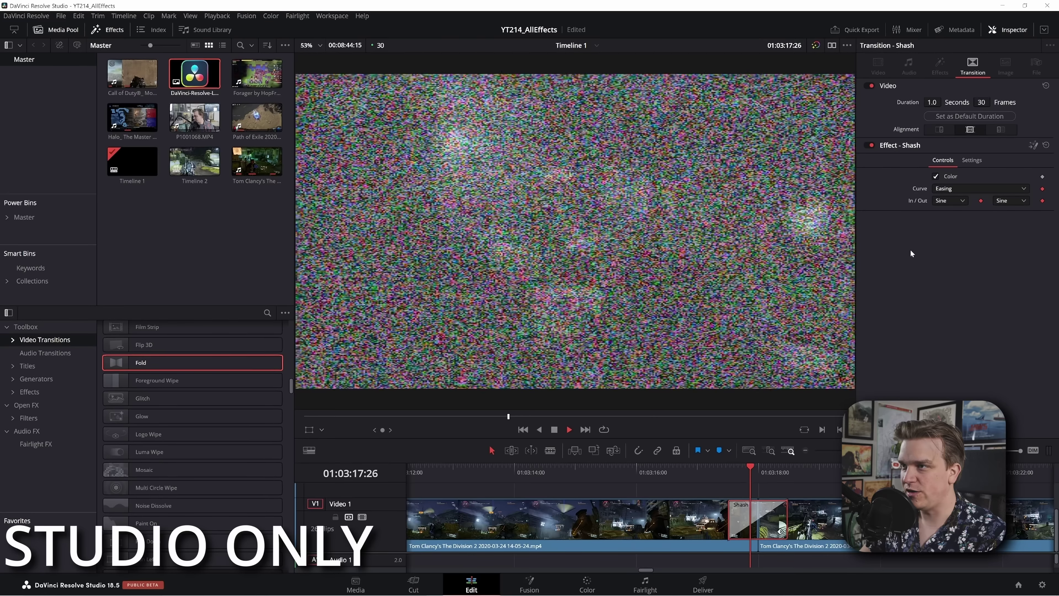
- Switch the Shash transition's Color option off and back on, and replay the transition several times
click(936, 176)
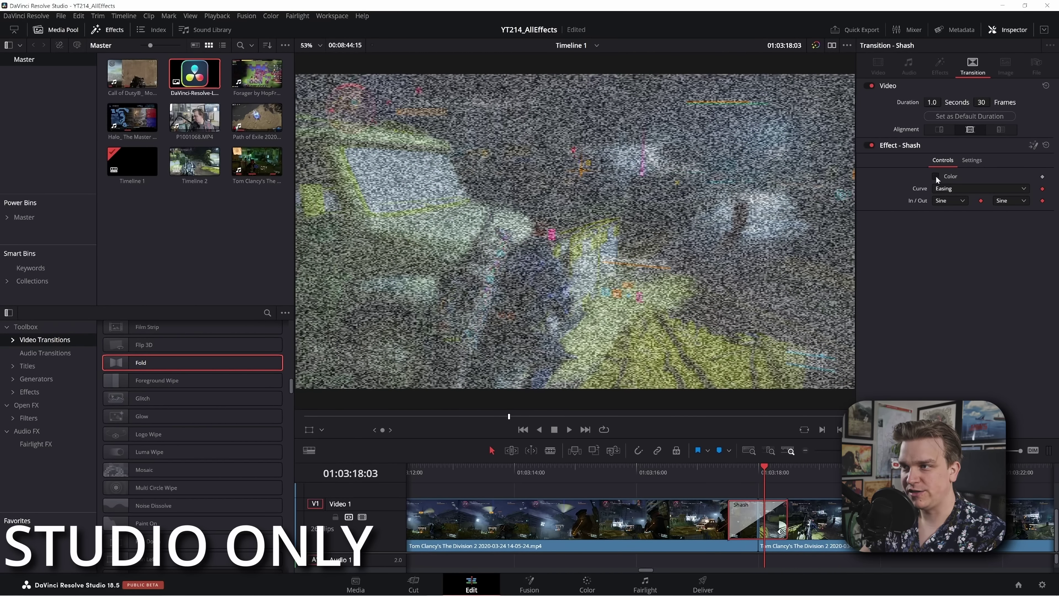
click(935, 176)
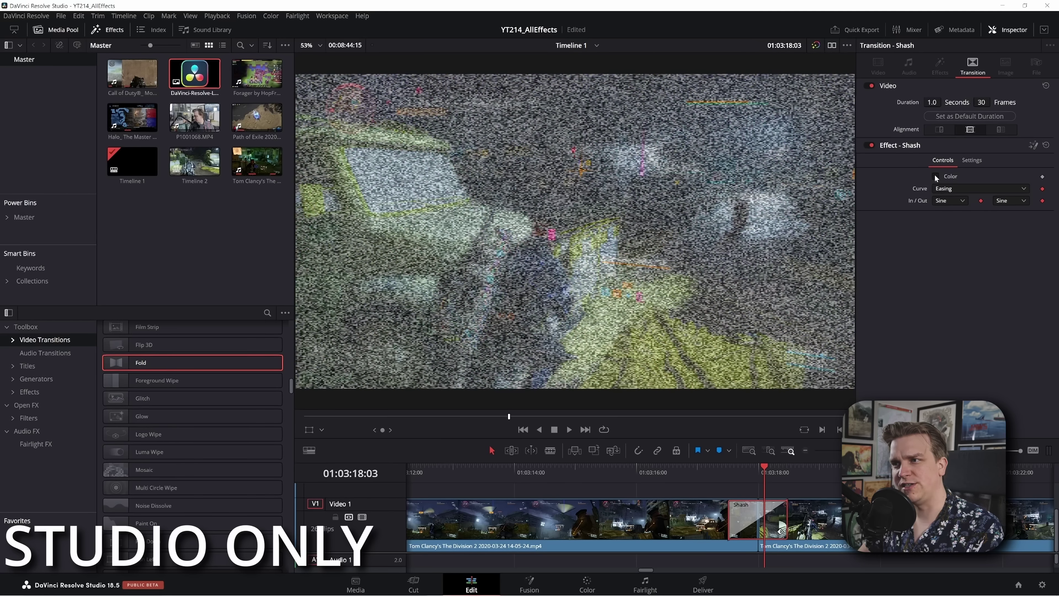
click(718, 471)
key(space)
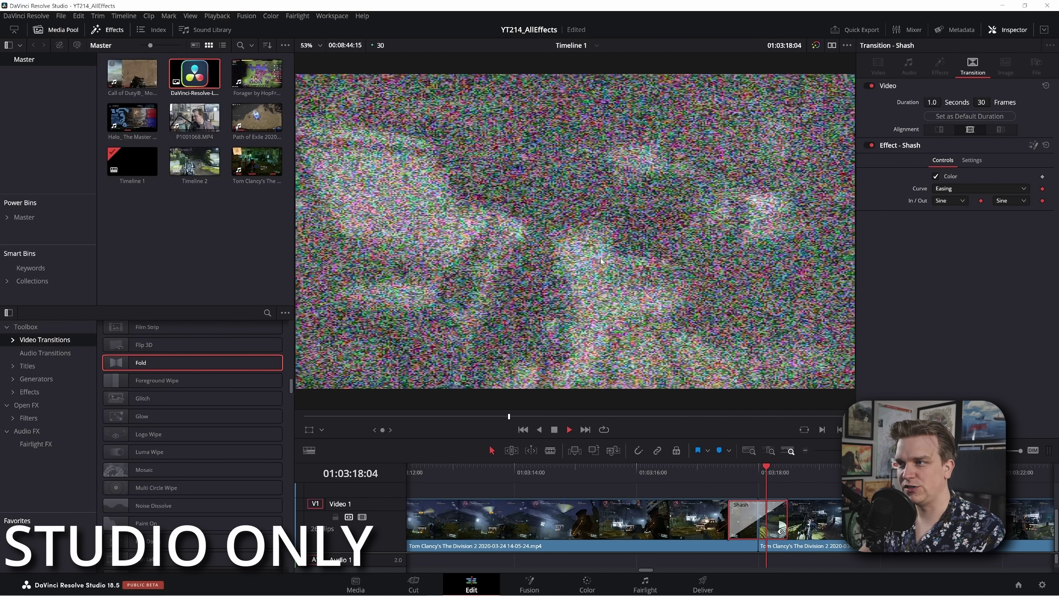
click(731, 478)
key(space)
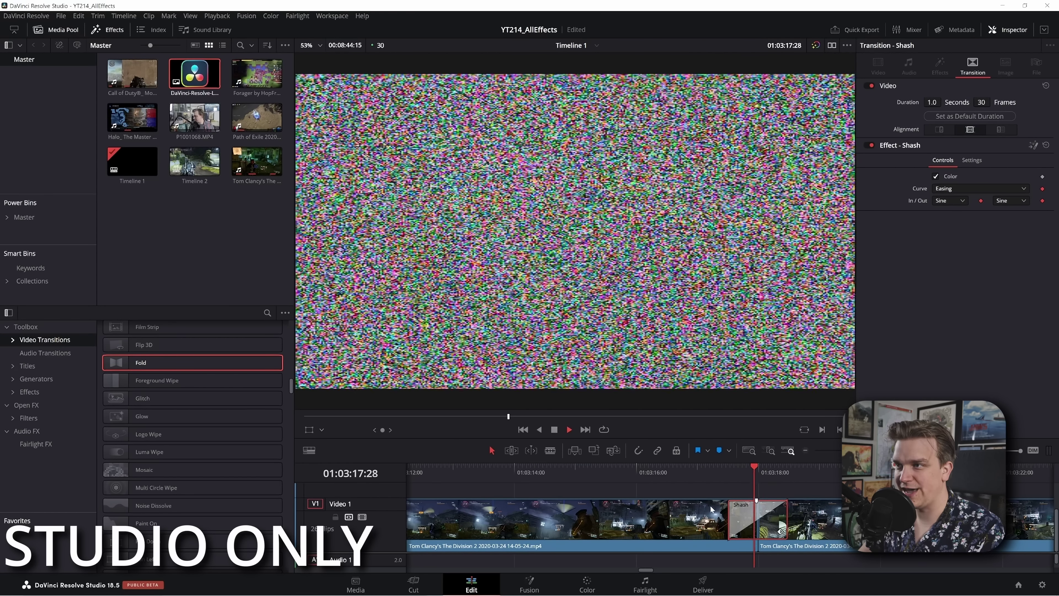
click(723, 473)
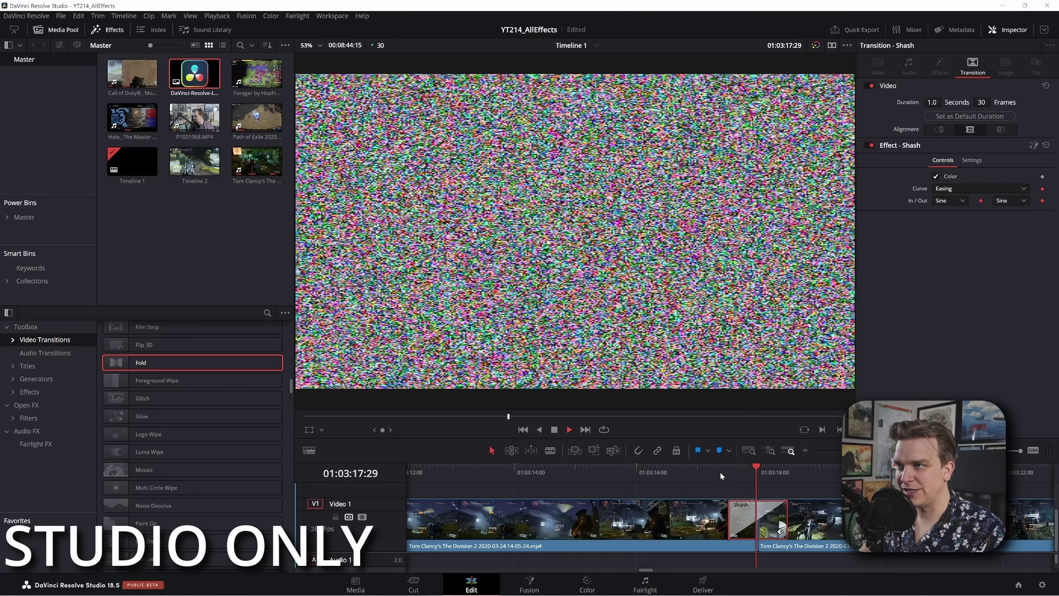
key(space)
- Find the Spin transition at the end of the second The Division 2 clip and play it repeatedly
scroll(756, 513, down, 3)
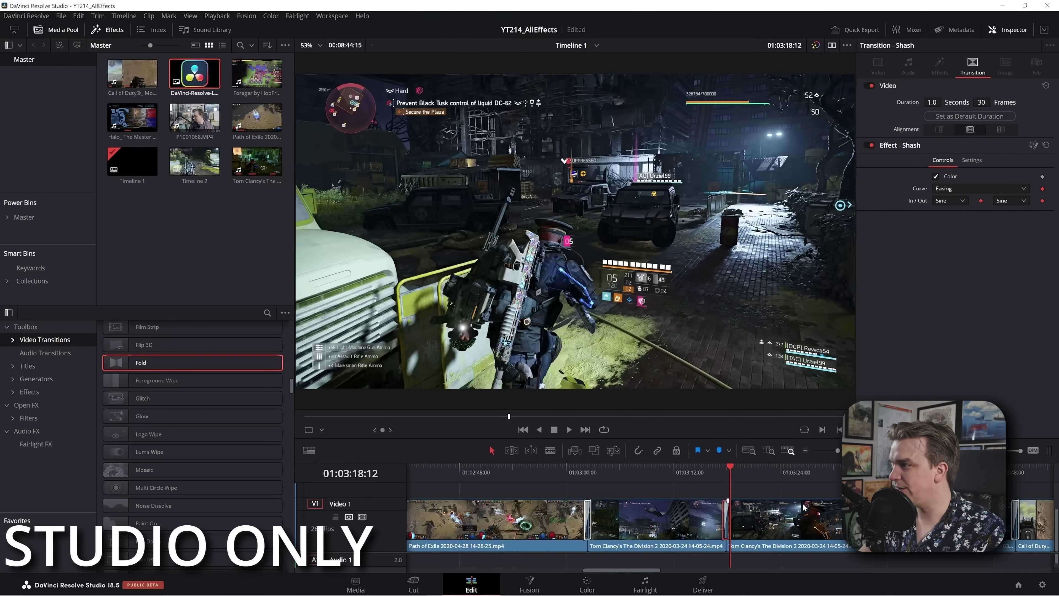
drag(803, 507, 607, 511)
click(708, 468)
key(space)
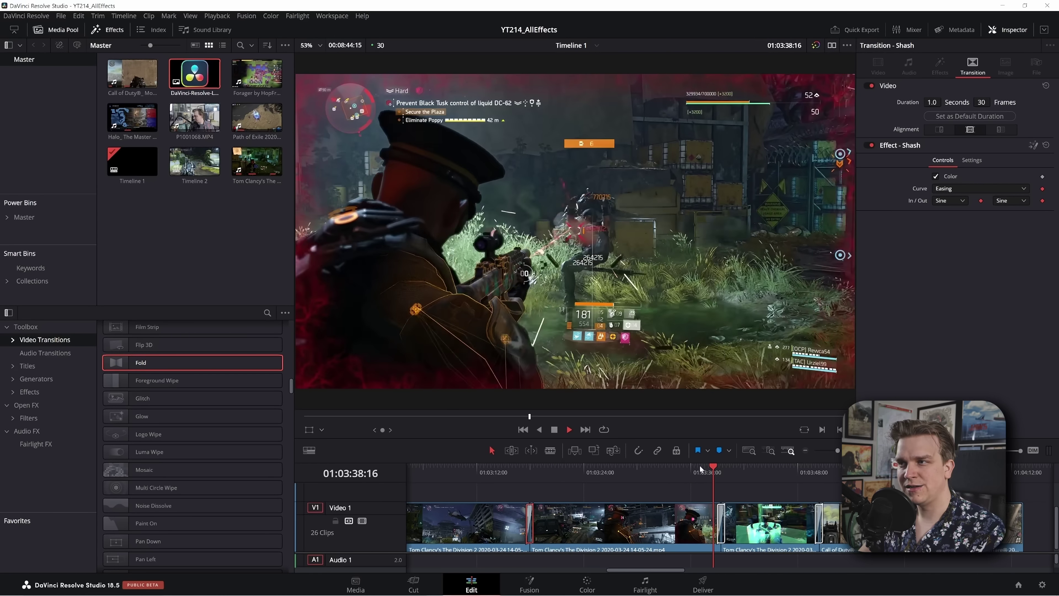
scroll(749, 515, up, 2)
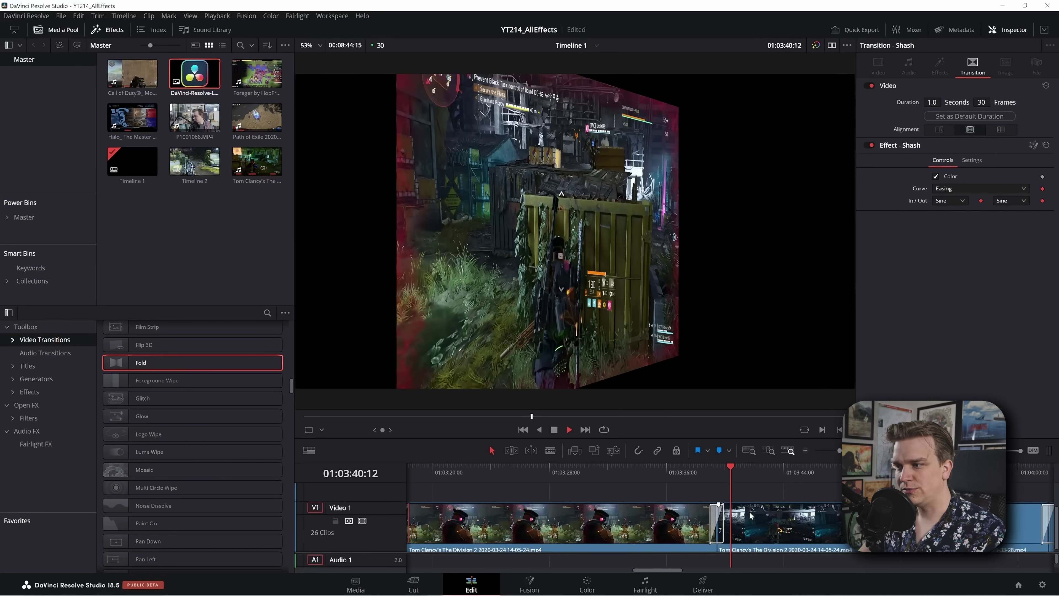
scroll(749, 515, up, 3)
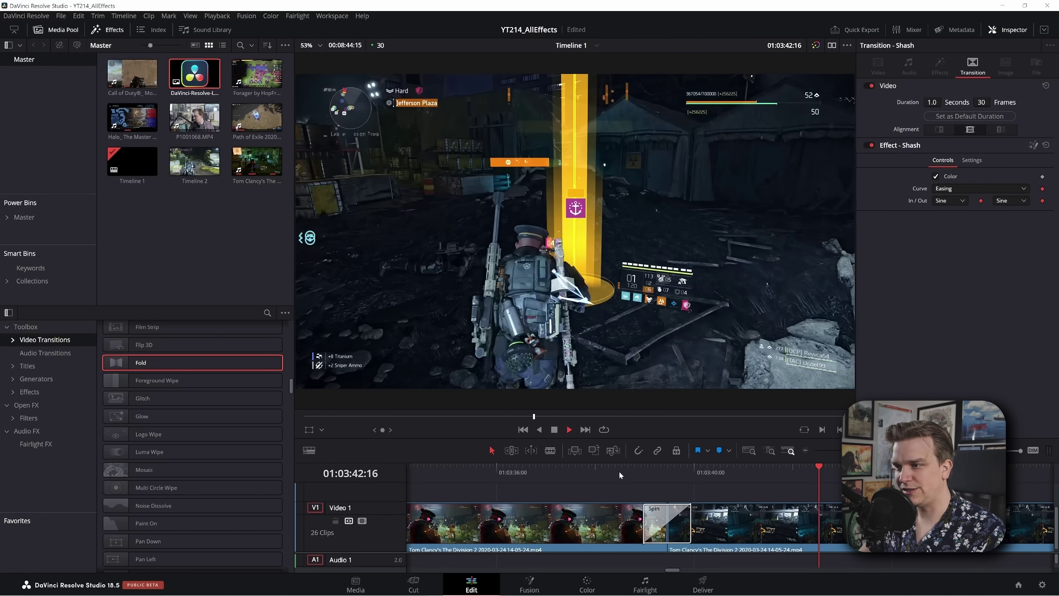
click(619, 471)
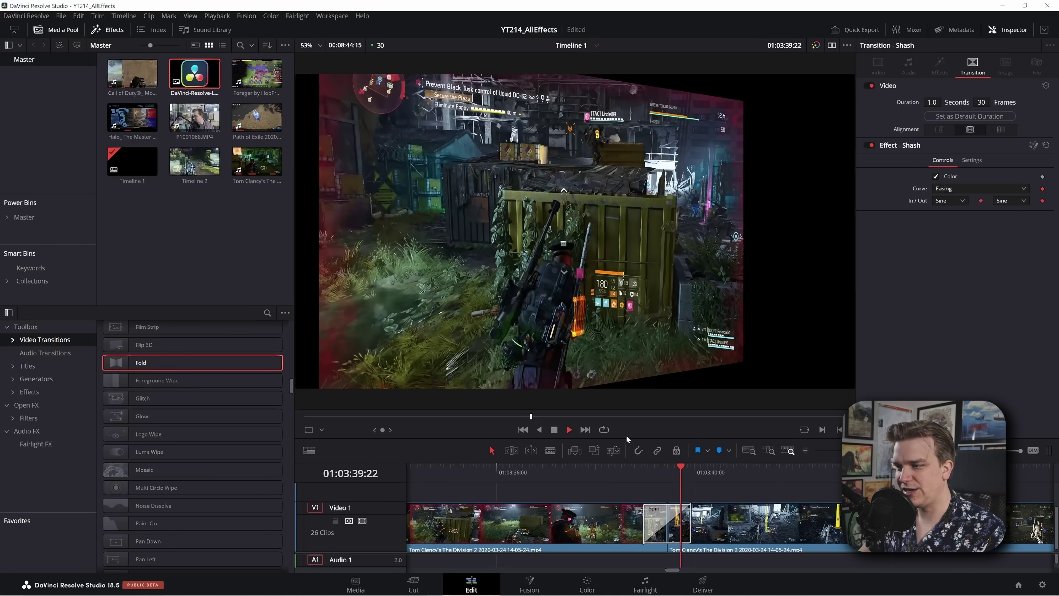
click(611, 473)
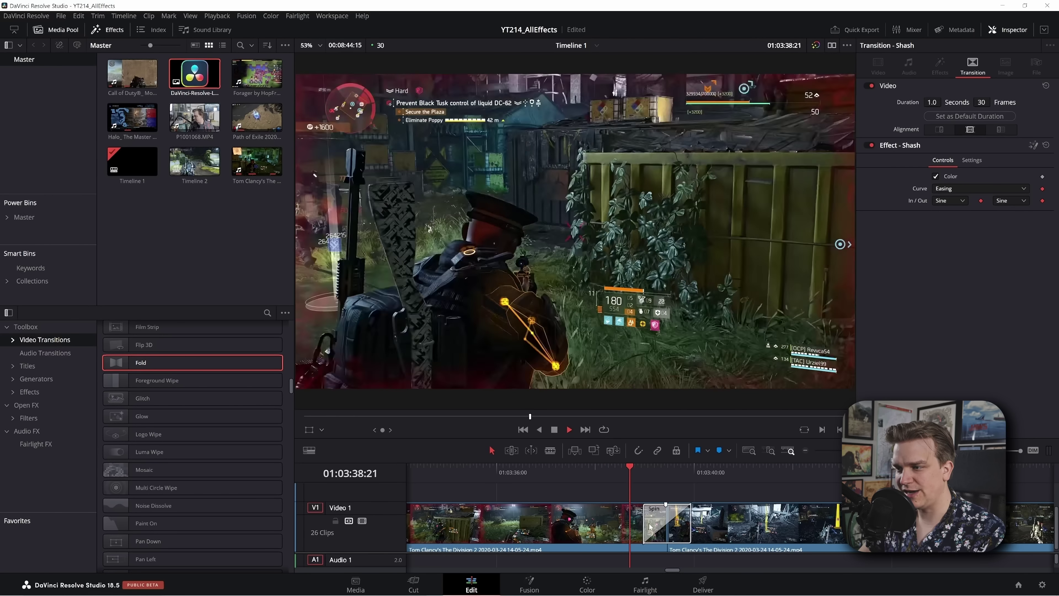
- Select the Spin transition and turn on render caching for timeline playback
click(650, 524)
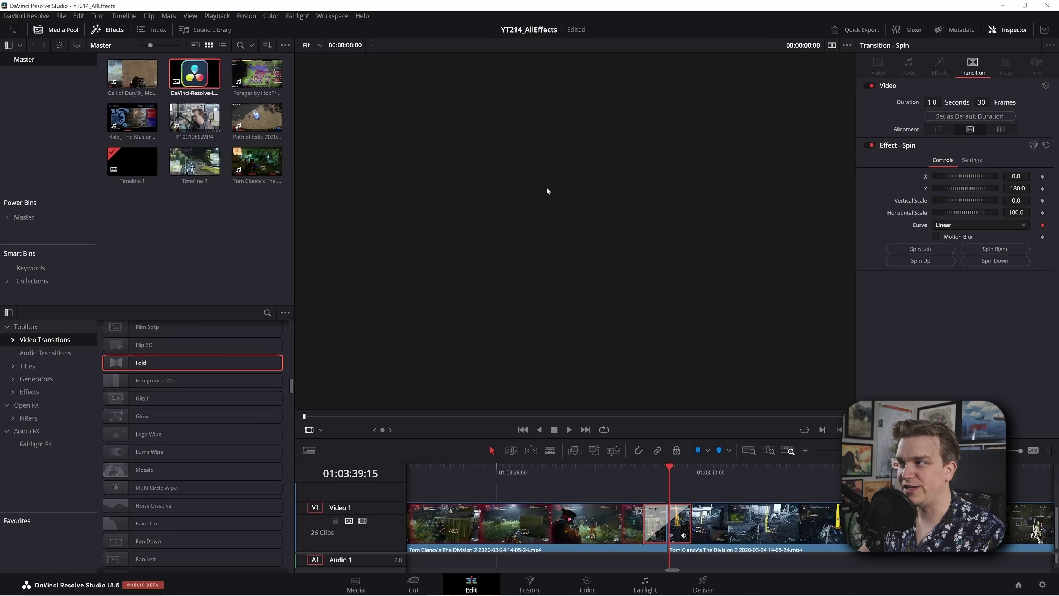
click(296, 17)
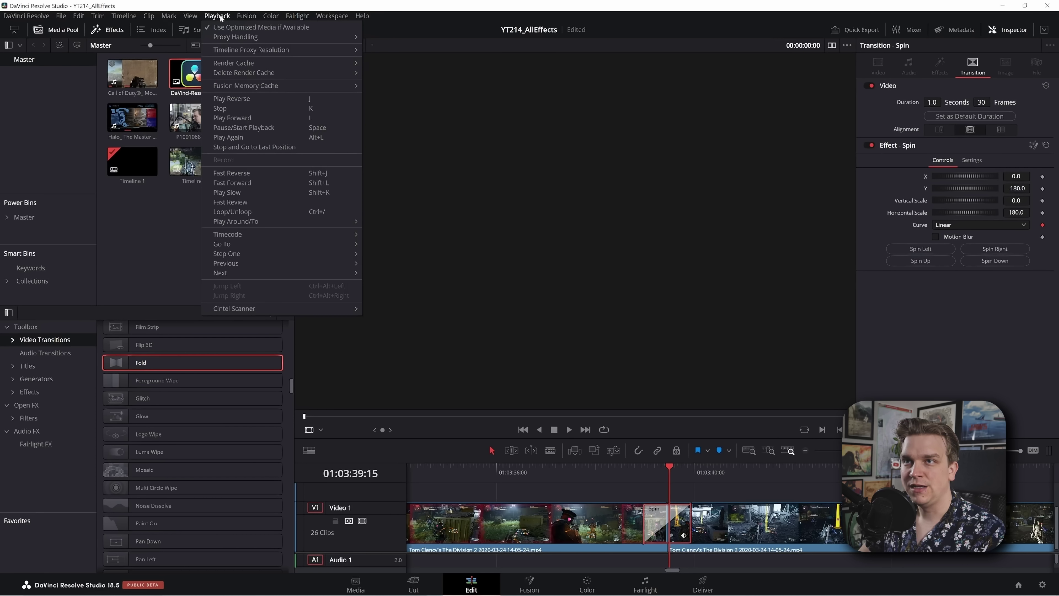
mouse_move(232, 66)
click(379, 74)
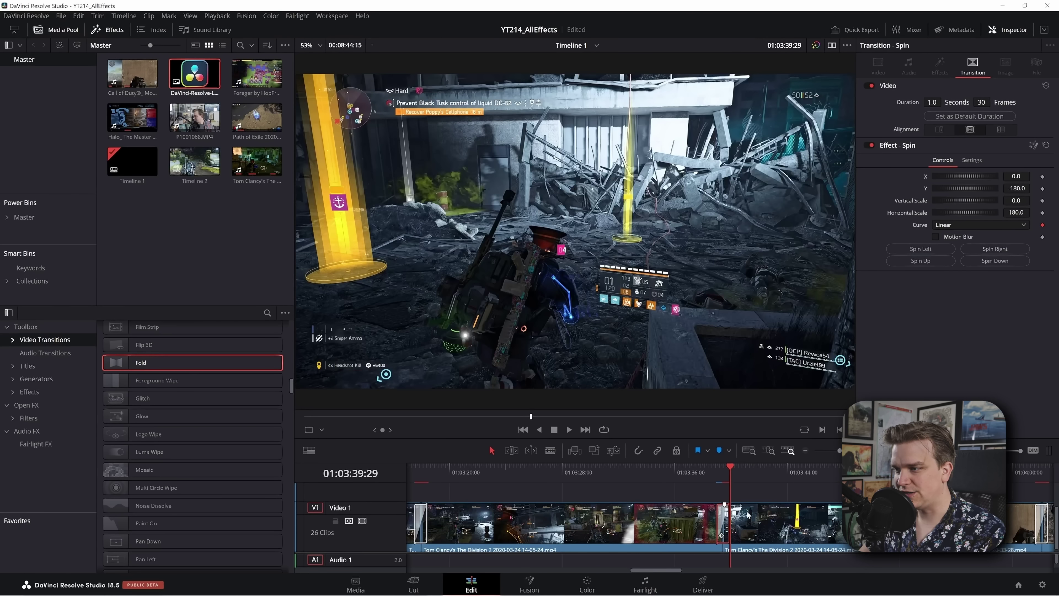
- Play the cached Spin transition repeatedly, examining how the image rotates between the clips
scroll(746, 515, up, 3)
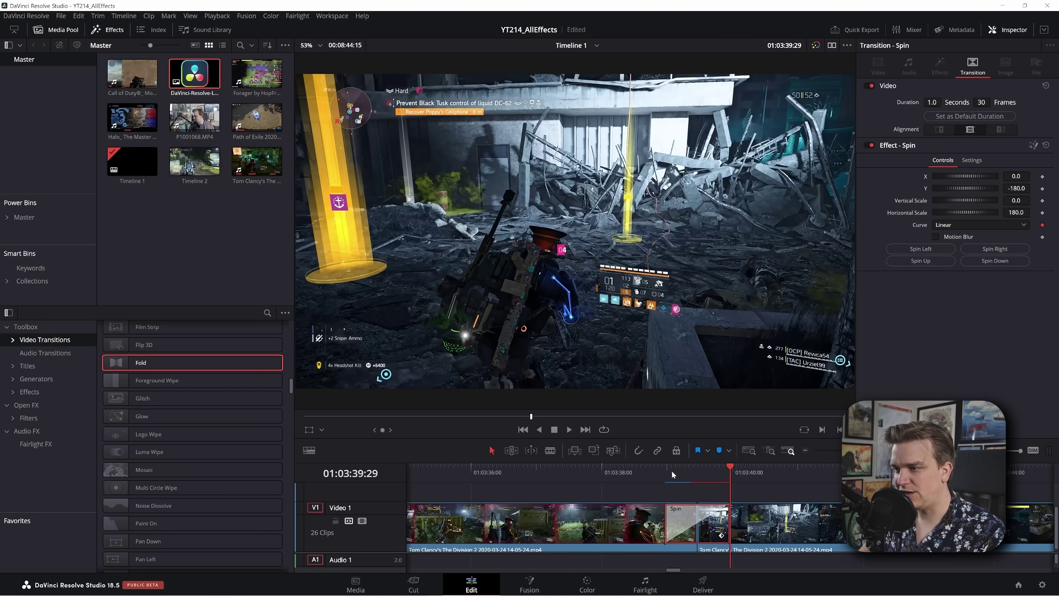
click(662, 474)
key(space)
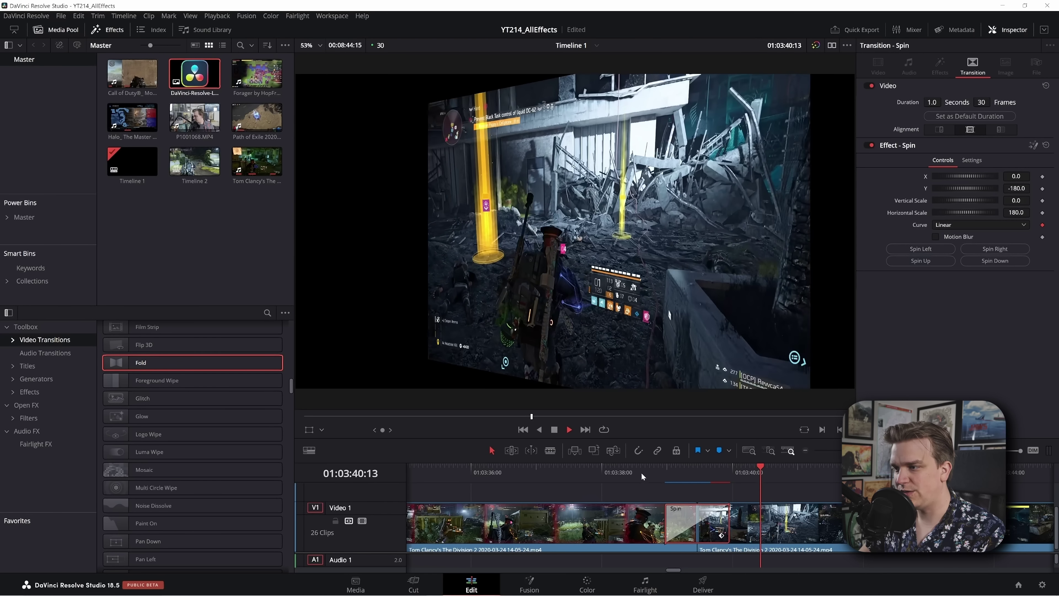
key(space)
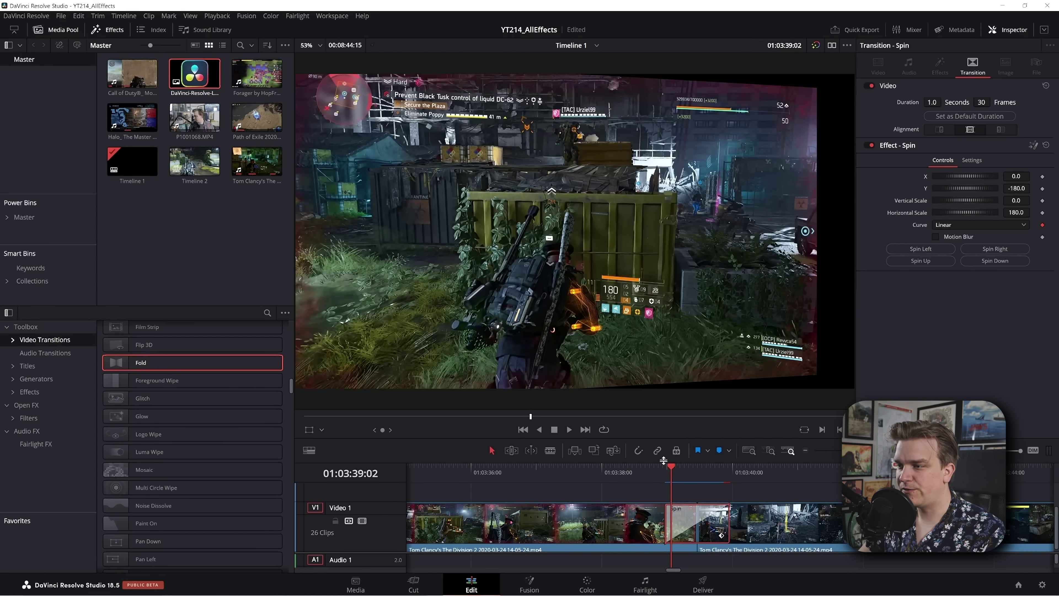
key(space)
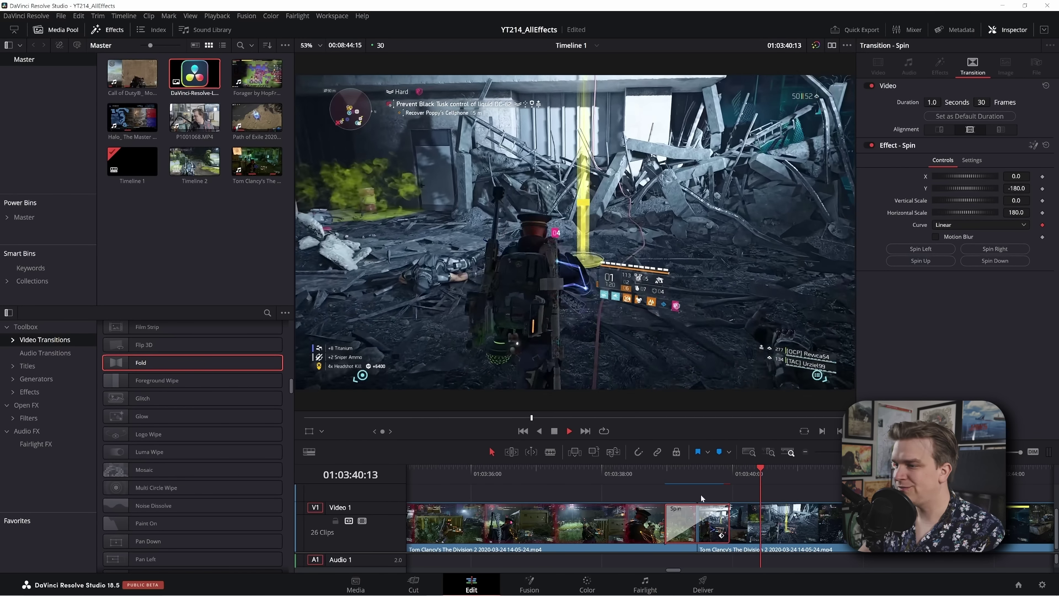
click(655, 477)
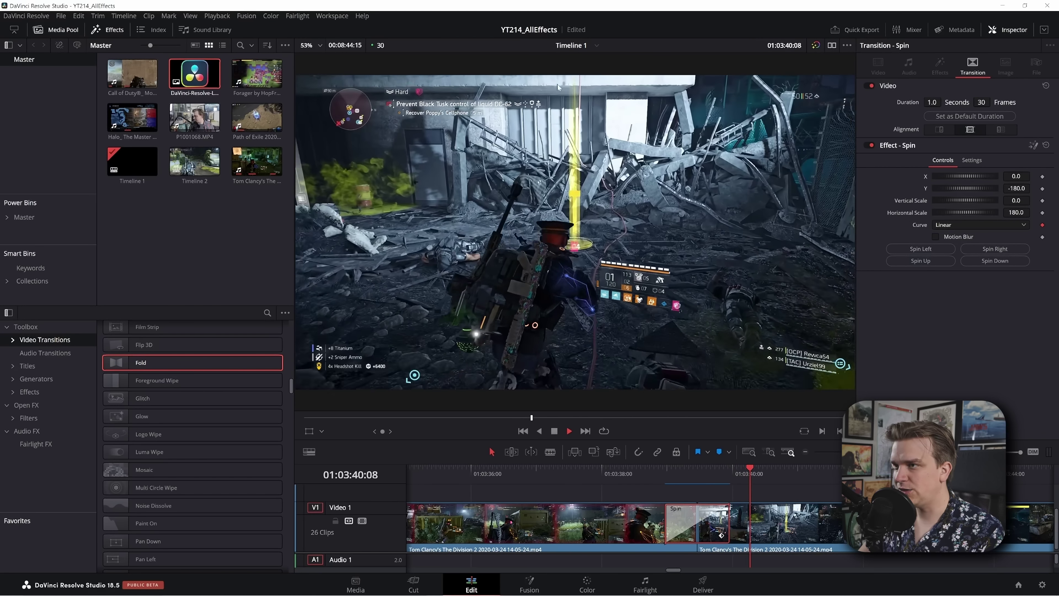
click(655, 474)
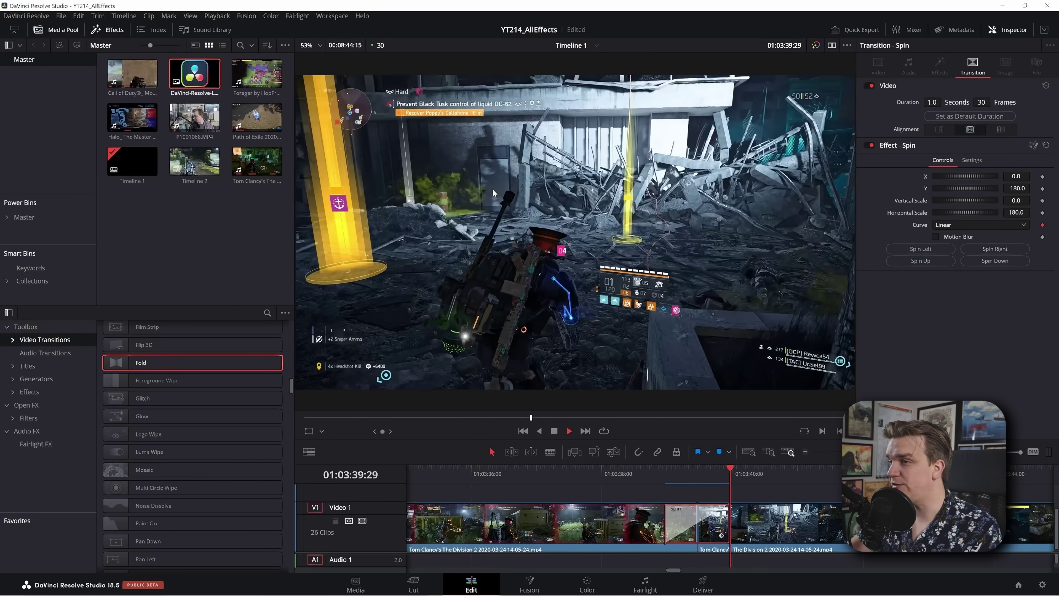
click(654, 475)
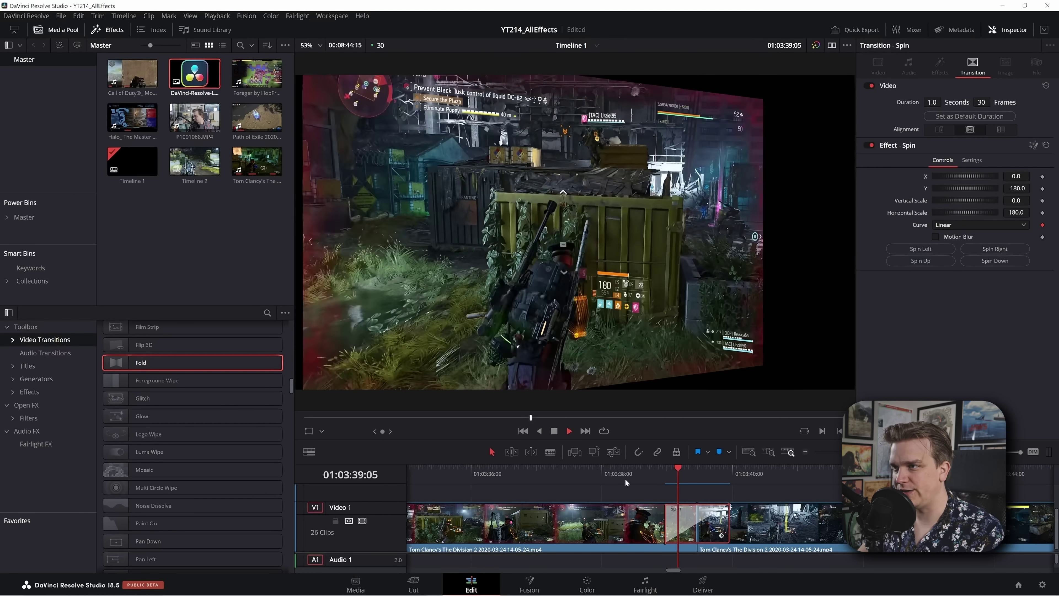
key(space)
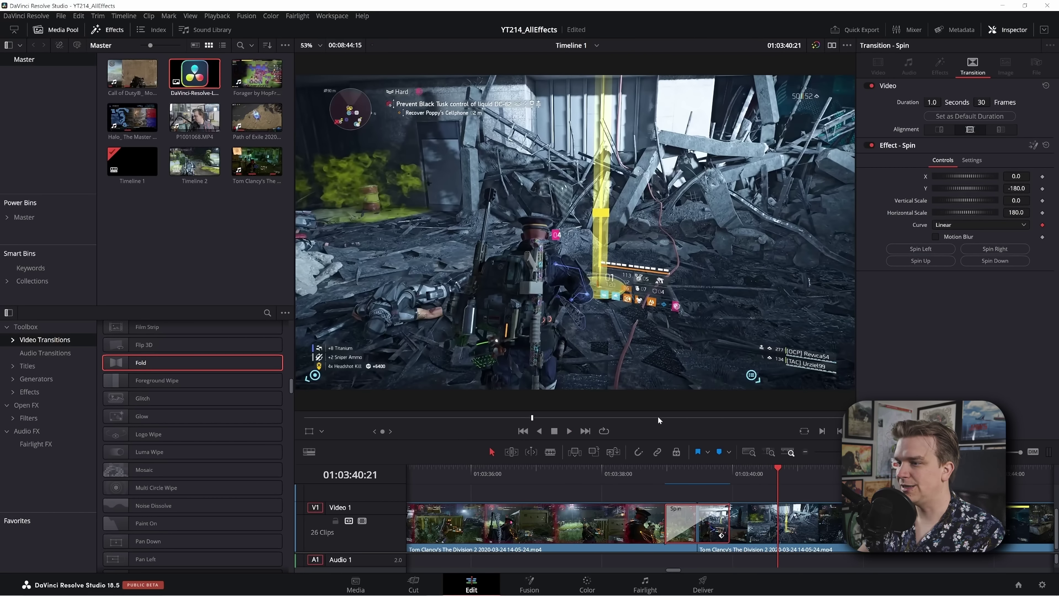
- Apply the Spin Up preset to the Spin transition and replay it
drag(685, 475, 682, 484)
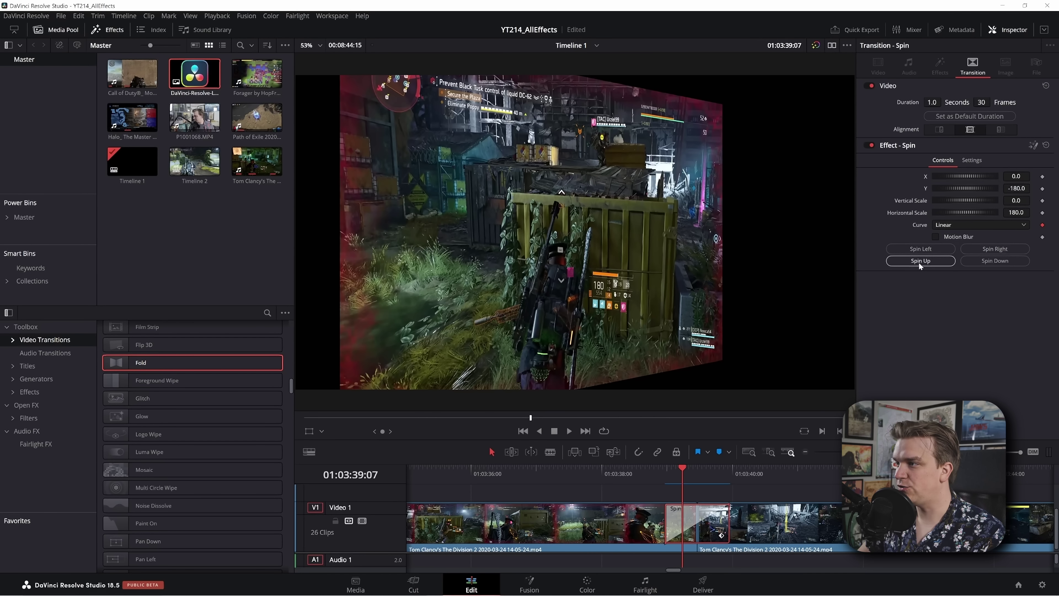
click(919, 262)
click(664, 471)
key(space)
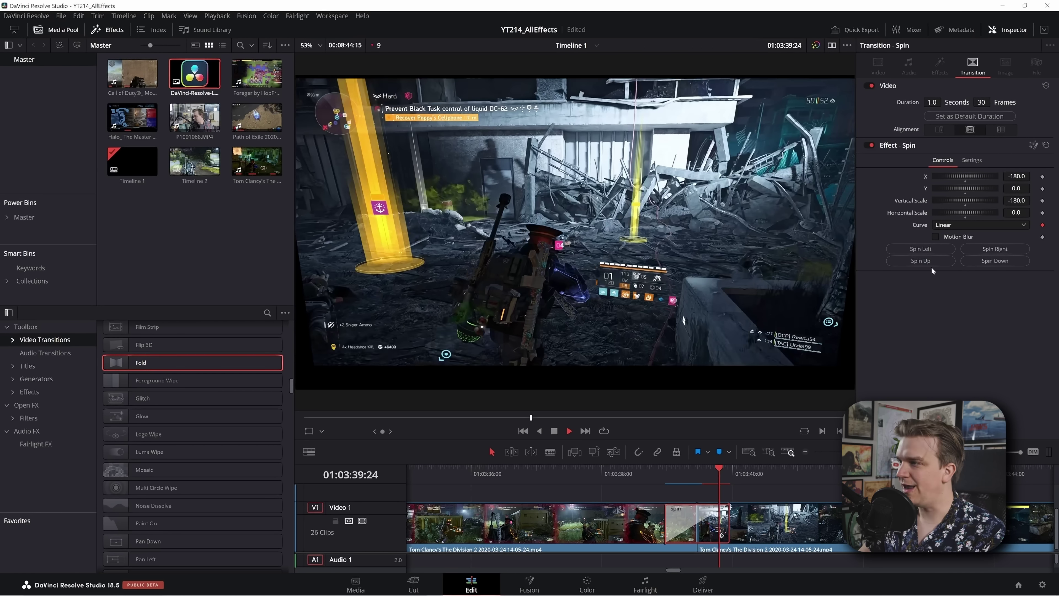
- Set the Spin transition's Vertical Scale to 180
double_click(1015, 200)
text(180)
key(Return)
- Find the transition between the The Division 2 and Call of Duty clips and play it
scroll(590, 496, down, 1)
click(644, 477)
key(space)
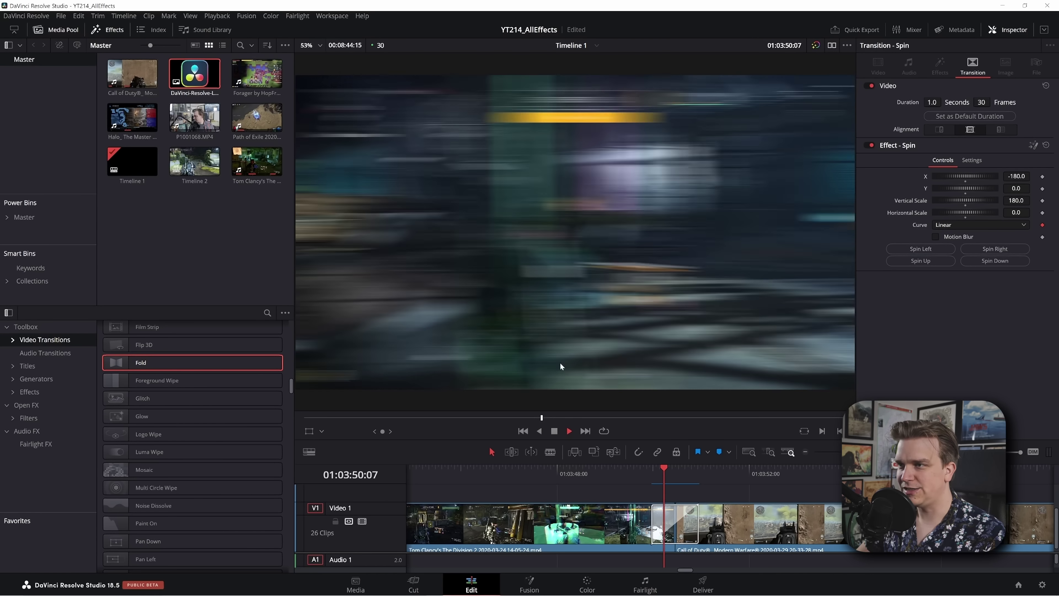
key(space)
- Find the following transition between the two Call of Duty clips and play up to it
key(ctrl+minus)
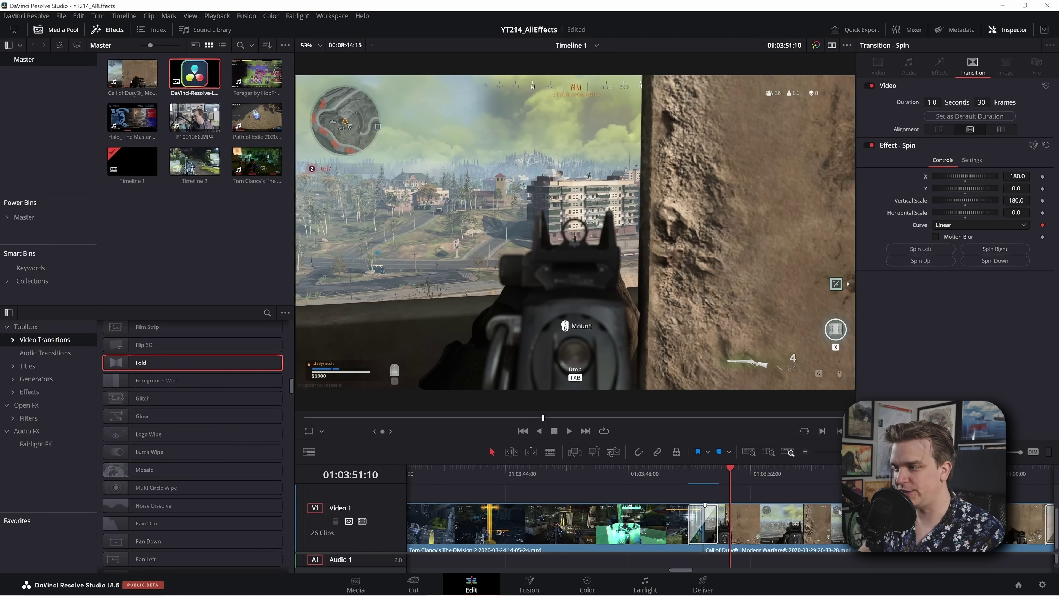
scroll(779, 517, right, 4)
click(787, 479)
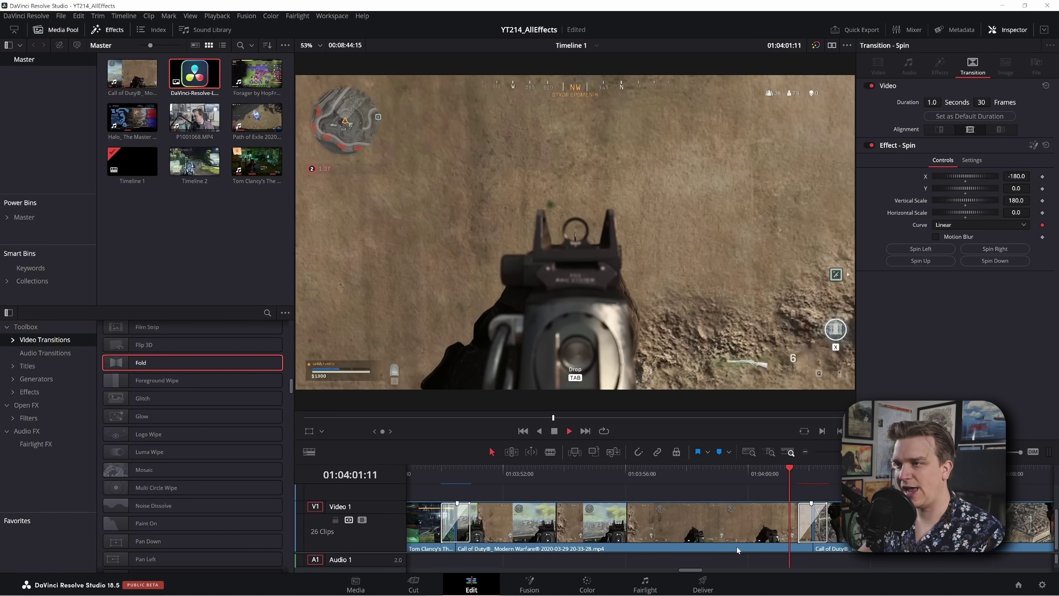
key(space)
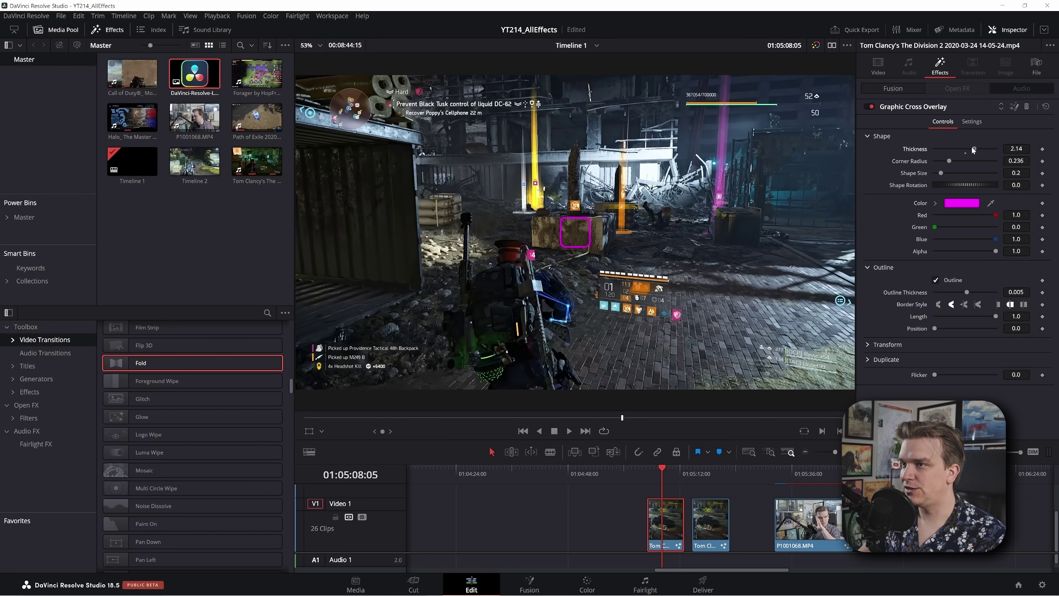
- Set the Graphic Cross Overlay's Thickness to 0.58, Shape Size to 0.42 and Corner Radius to 0.228
drag(973, 150, 947, 173)
drag(947, 161, 946, 164)
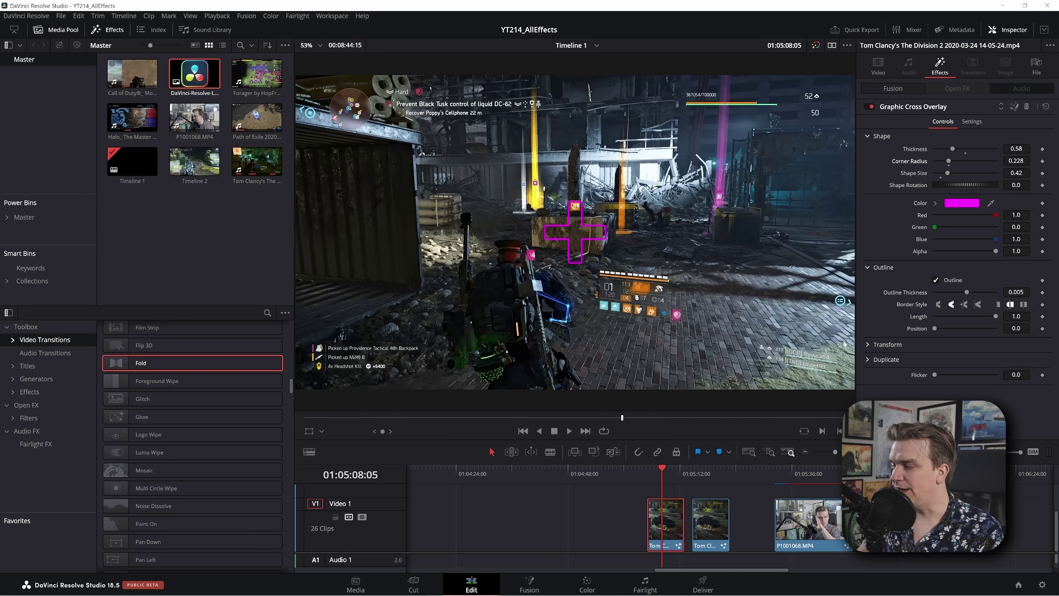
- Set the Graphic Cross Overlay's duplicate Copies to 5.83 and its Flicker to 1.57, and preview the clip
click(868, 360)
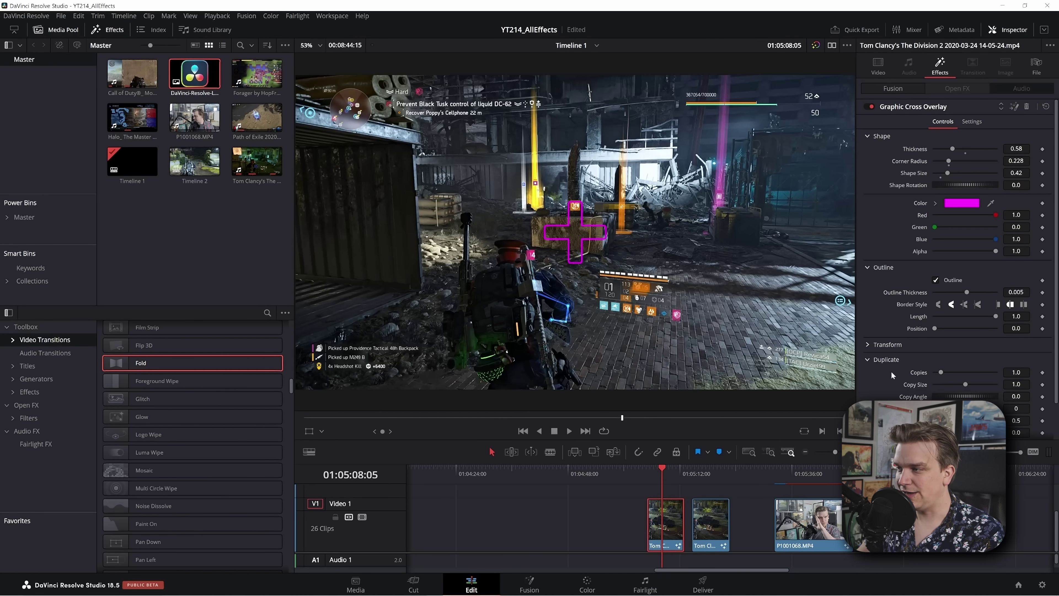
drag(942, 372, 973, 385)
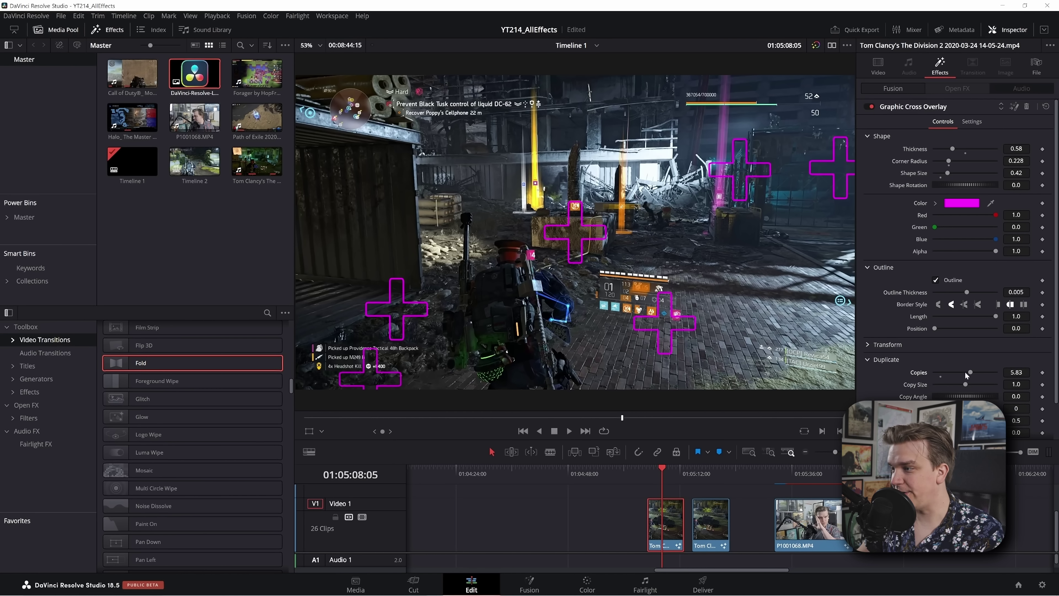
scroll(889, 394, down, 1)
drag(934, 428, 953, 428)
key(space)
key(space)
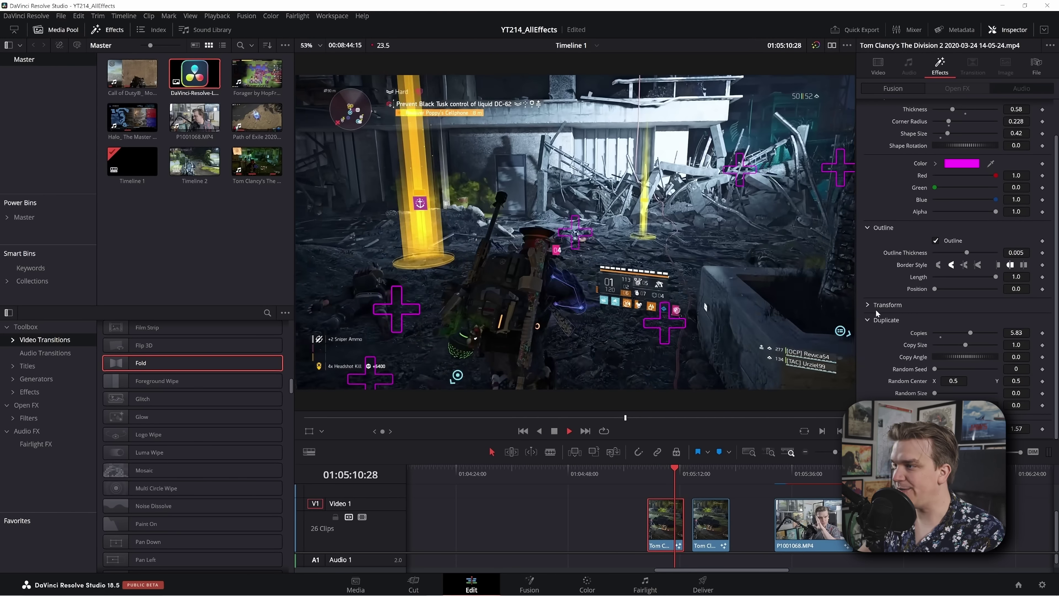
- Set the Graphic Cross Overlay's Shape Rotation to 148.7 and play the clip from its start
scroll(888, 302, up, 2)
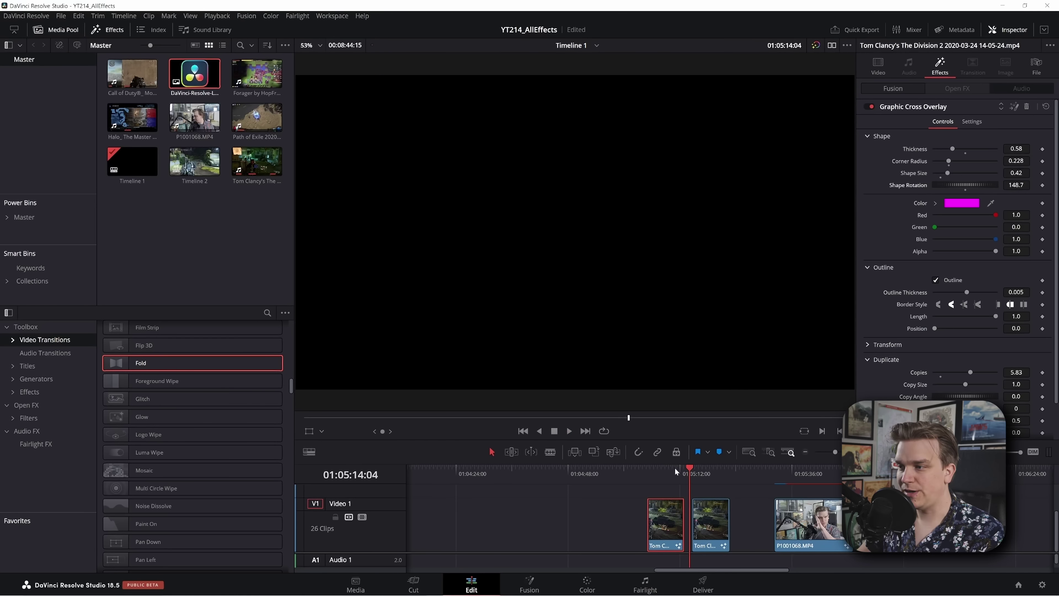
click(650, 475)
key(space)
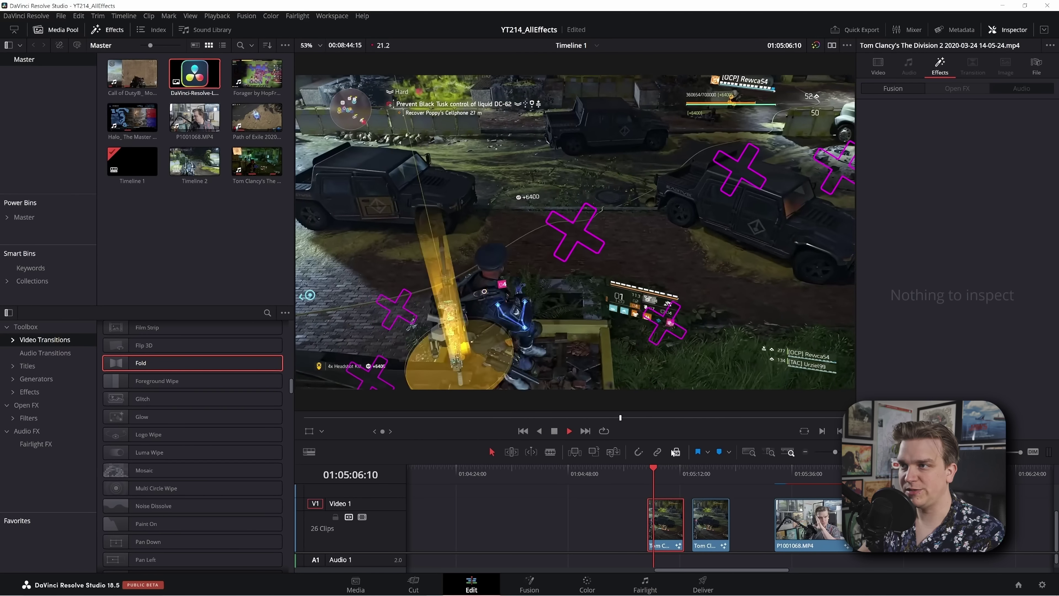
- Preview the Graphic Shape Overlay clip and set the overlay's Points to 4, Depth to 1.0 and Shape Size to 0.63
click(705, 472)
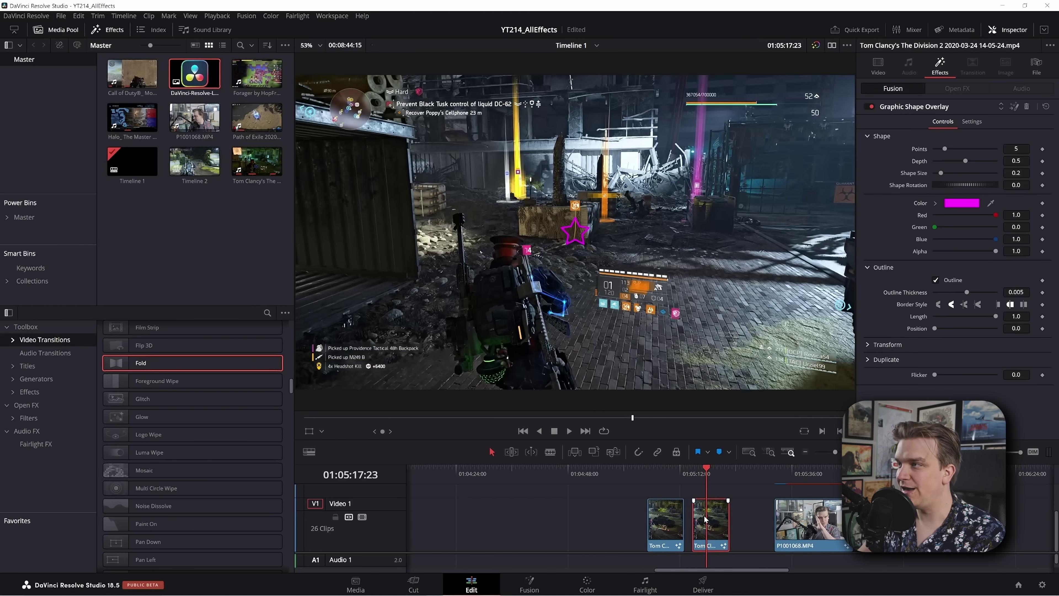
key(space)
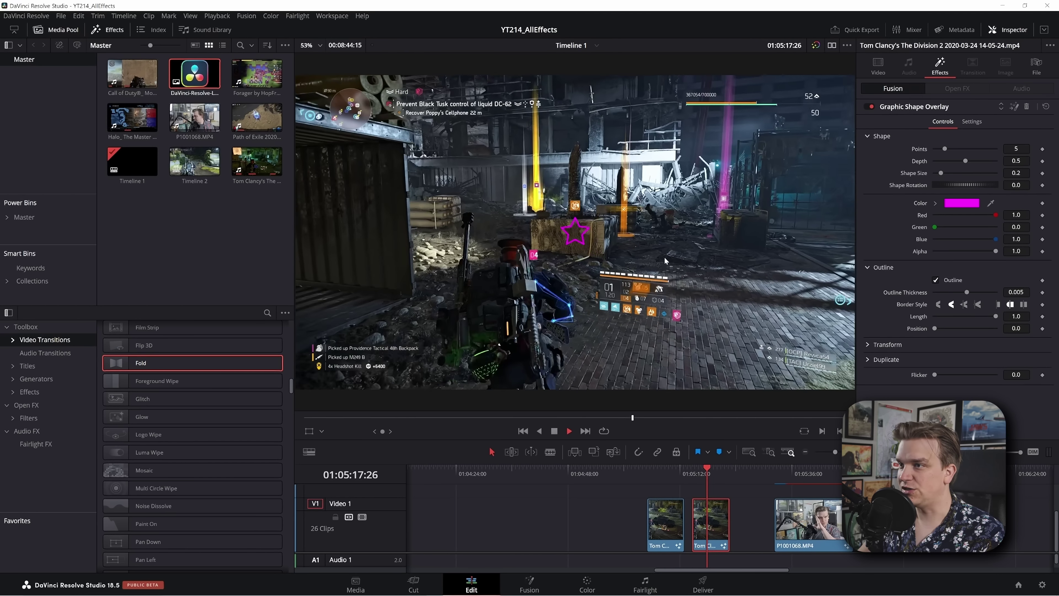
key(space)
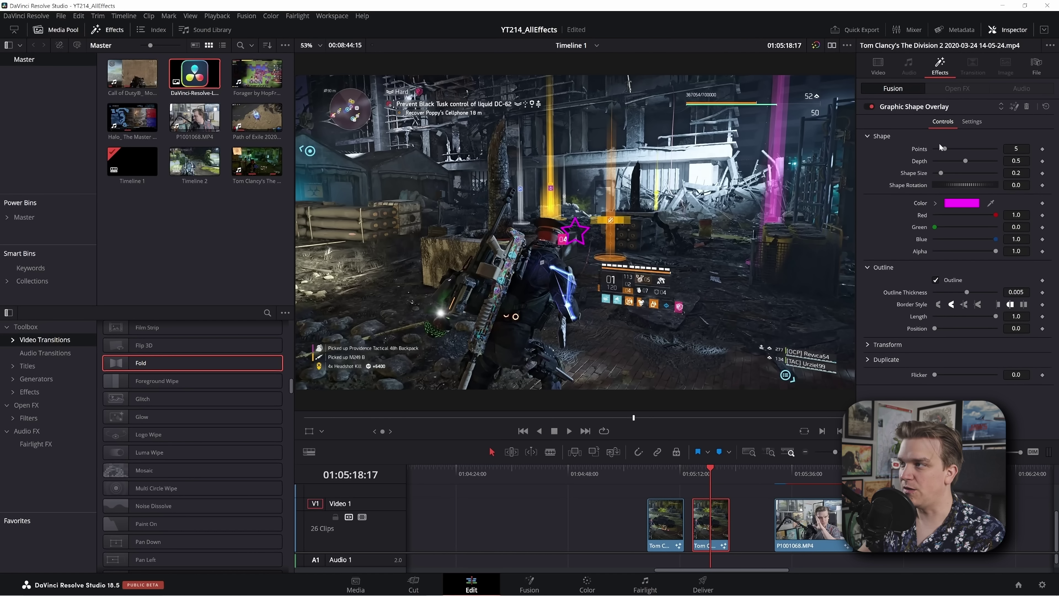
drag(944, 149, 1026, 165)
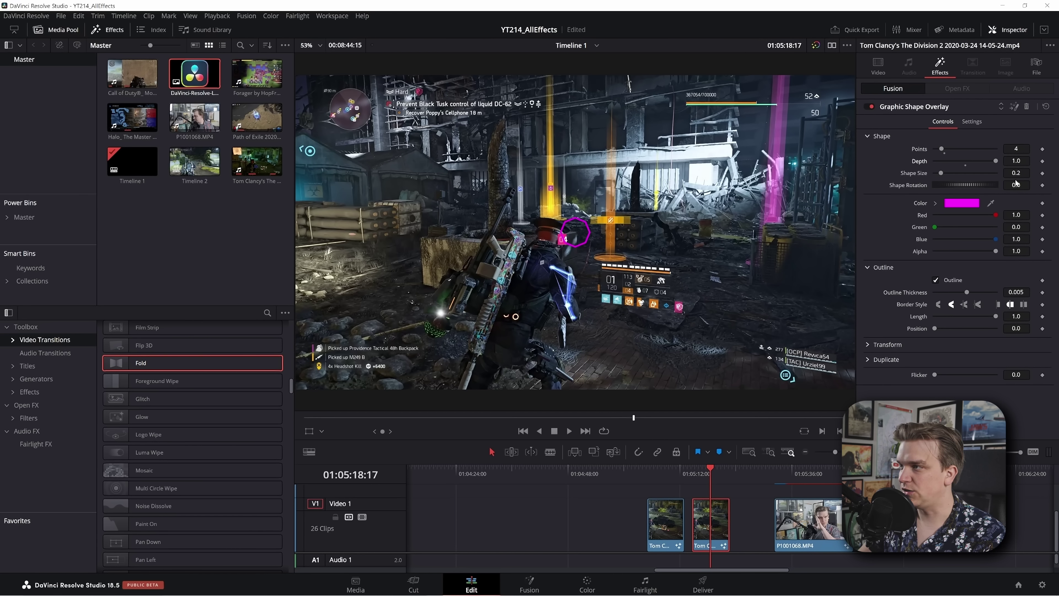
drag(941, 172, 953, 173)
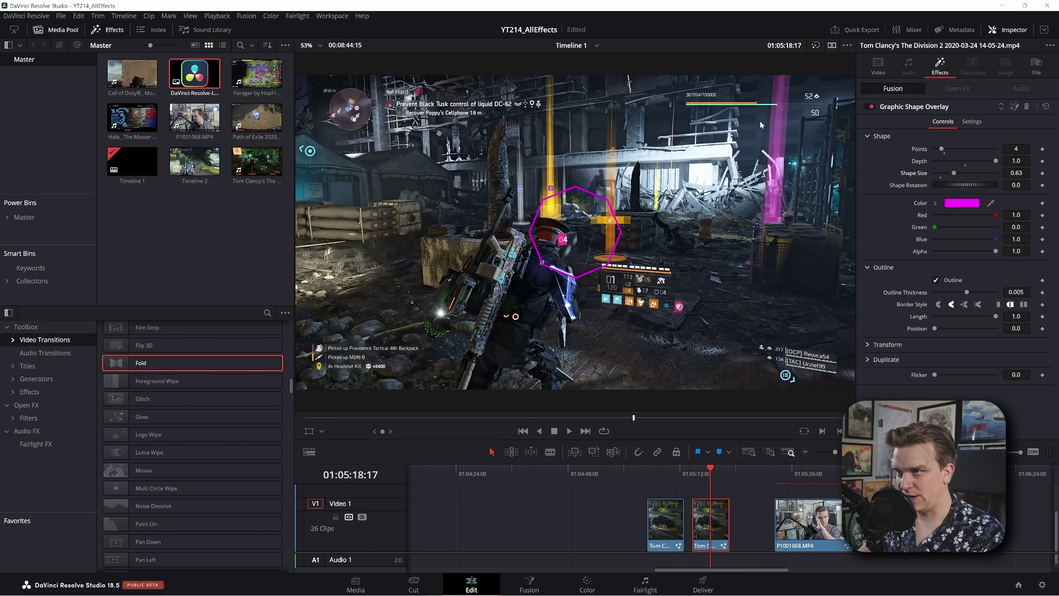
- Set the Graphic Shape Overlay's Copies to 7.87, Center X to 0.401 and Outline Thickness to 0.032
click(867, 360)
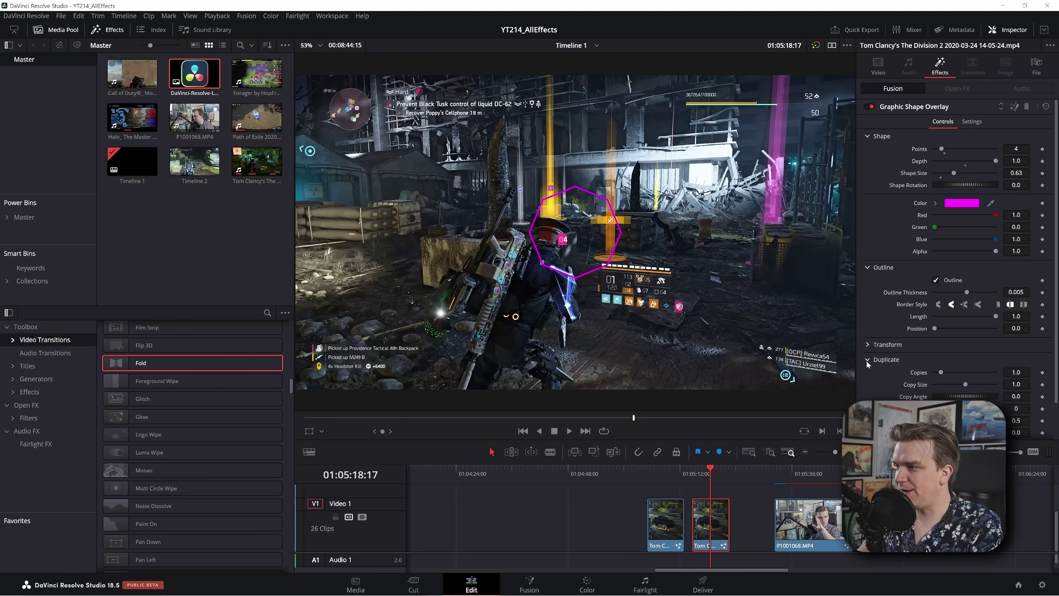
mouse_move(948, 373)
mouse_down()
mouse_move(982, 373)
mouse_move(940, 357)
mouse_up()
click(867, 344)
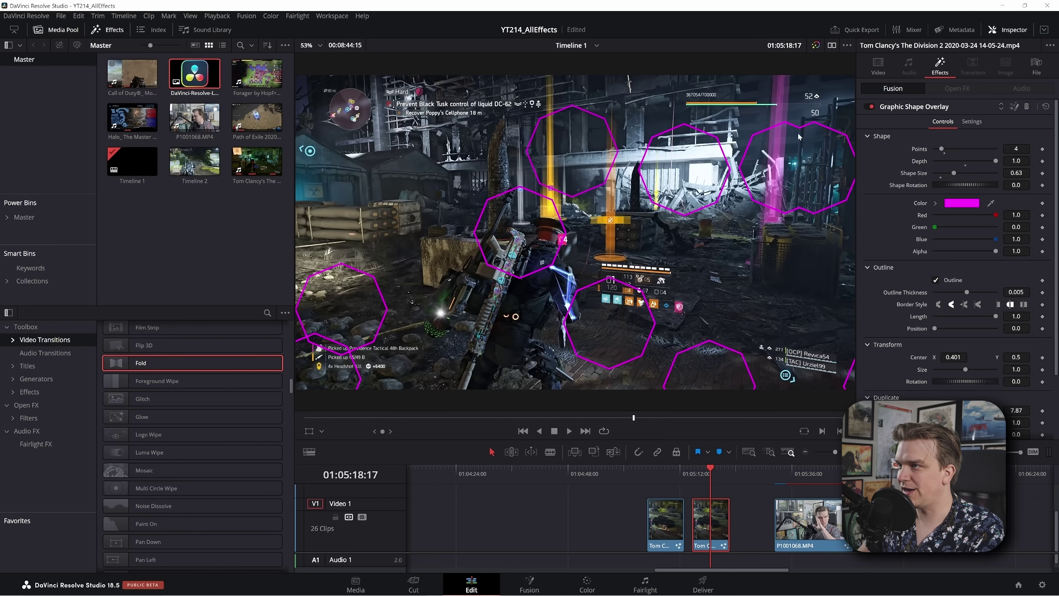
mouse_move(967, 292)
mouse_down()
mouse_move(984, 292)
mouse_move(975, 292)
mouse_up()
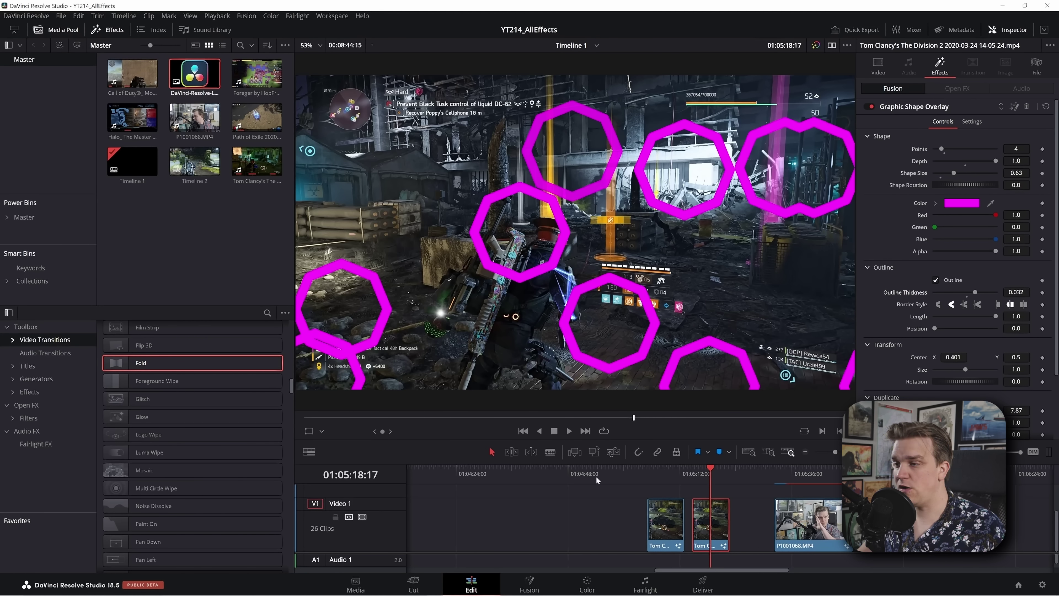
- Select the P1001068.MP4 clip that has the Highlight Stretch effect and scrub through its start
scroll(449, 515, right, 3)
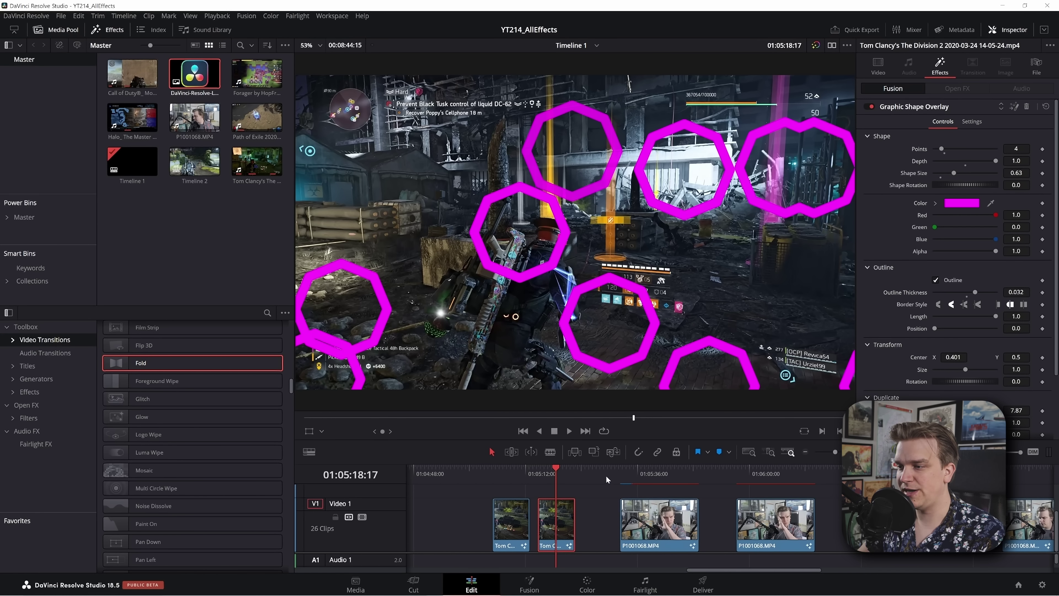
click(663, 525)
drag(605, 475, 632, 474)
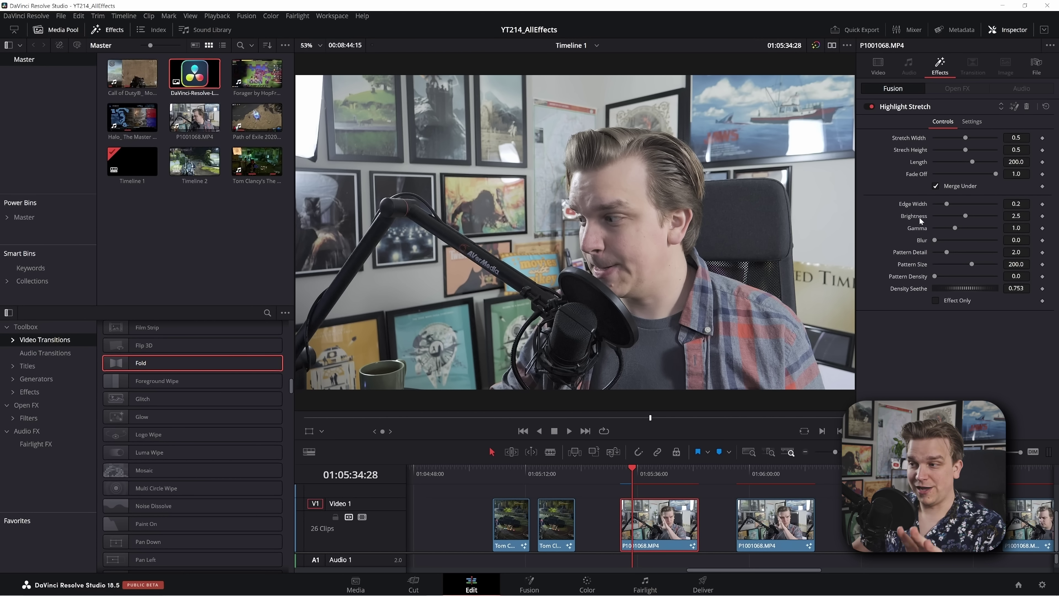
- Copy the Highlight Stretch clip and all clips after it from Timeline 1 into Timeline 2
scroll(731, 524, down, 3)
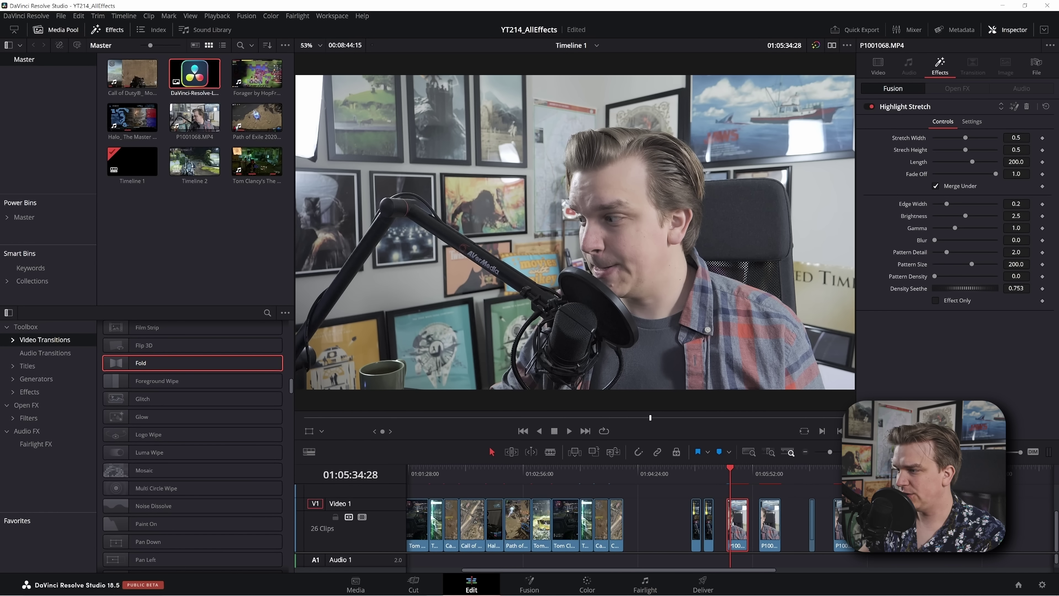
drag(875, 496, 737, 552)
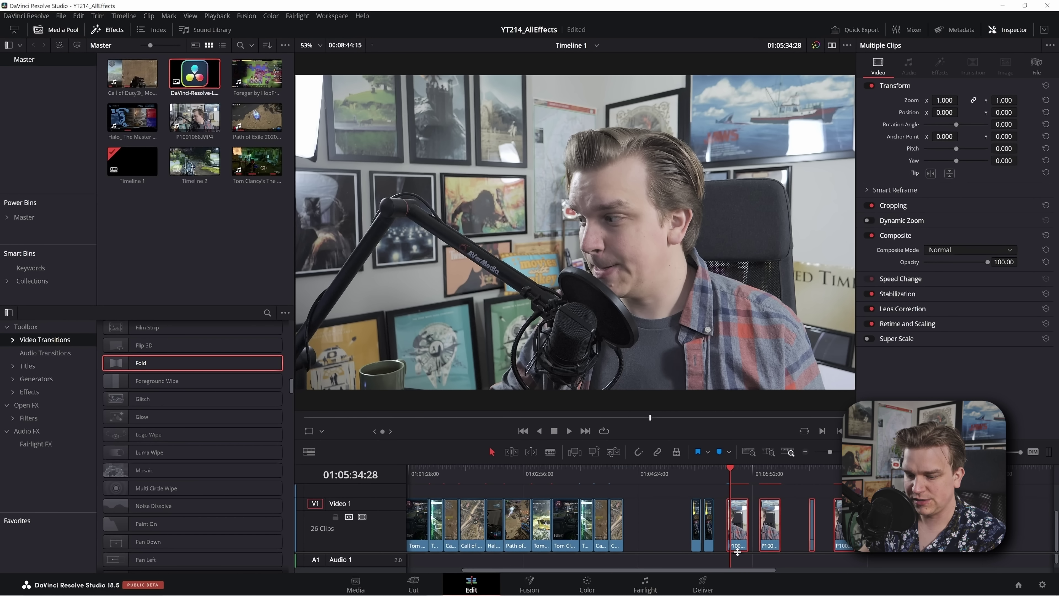
click(568, 44)
click(579, 75)
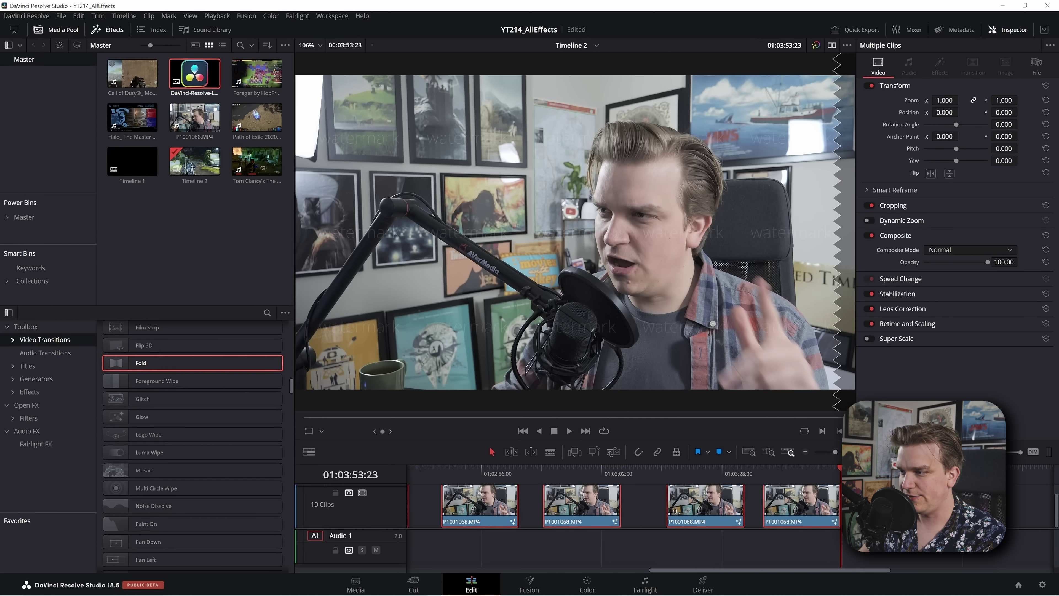
- Find the Highlight Stretch clip in Timeline 2 and set its Stretch Width to 0.500077
key(ctrl+minus)
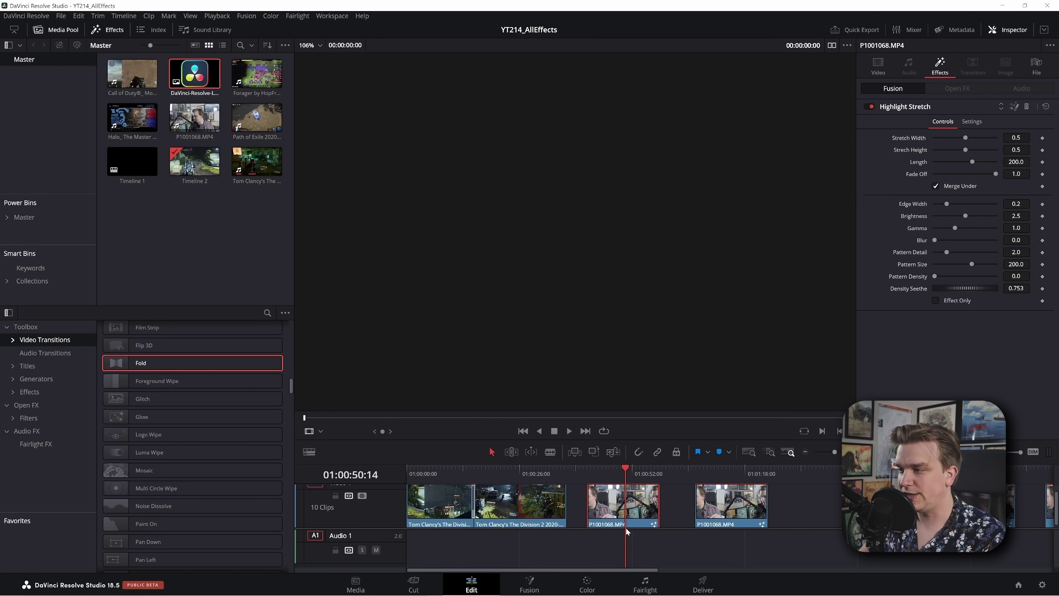
scroll(625, 527, up, 2)
click(672, 472)
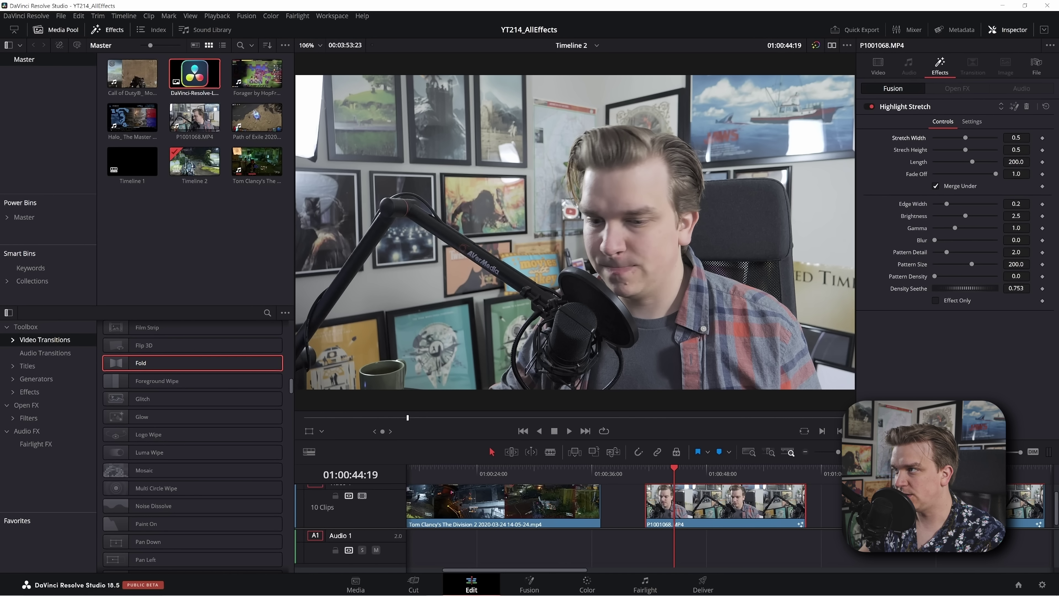
click(1016, 137)
drag(1016, 137, 1045, 137)
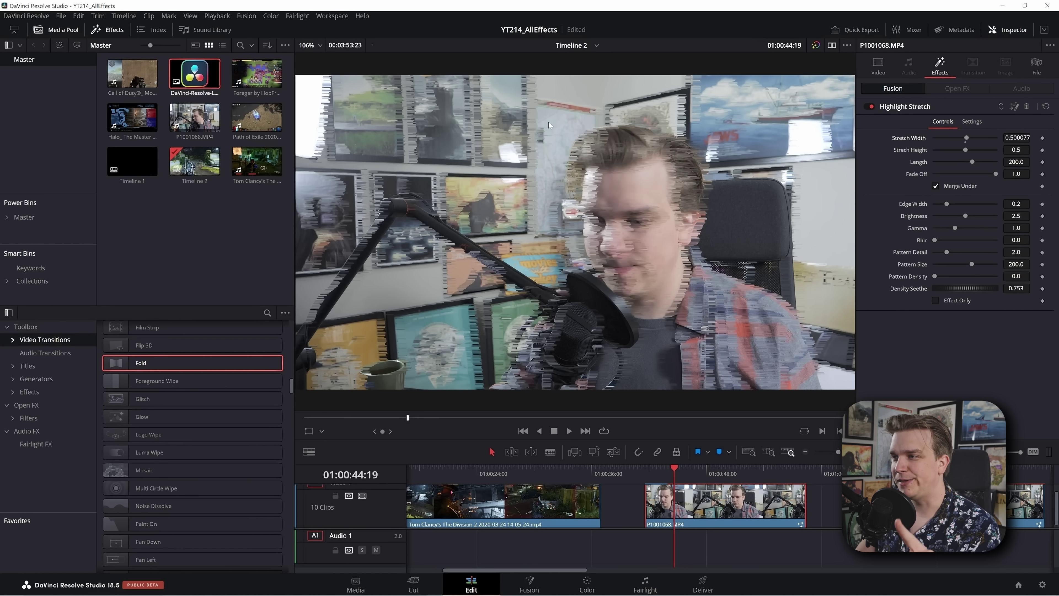
- Compare the Highlight Stretch effect with Merge Under off and on at a slightly earlier frame
click(667, 468)
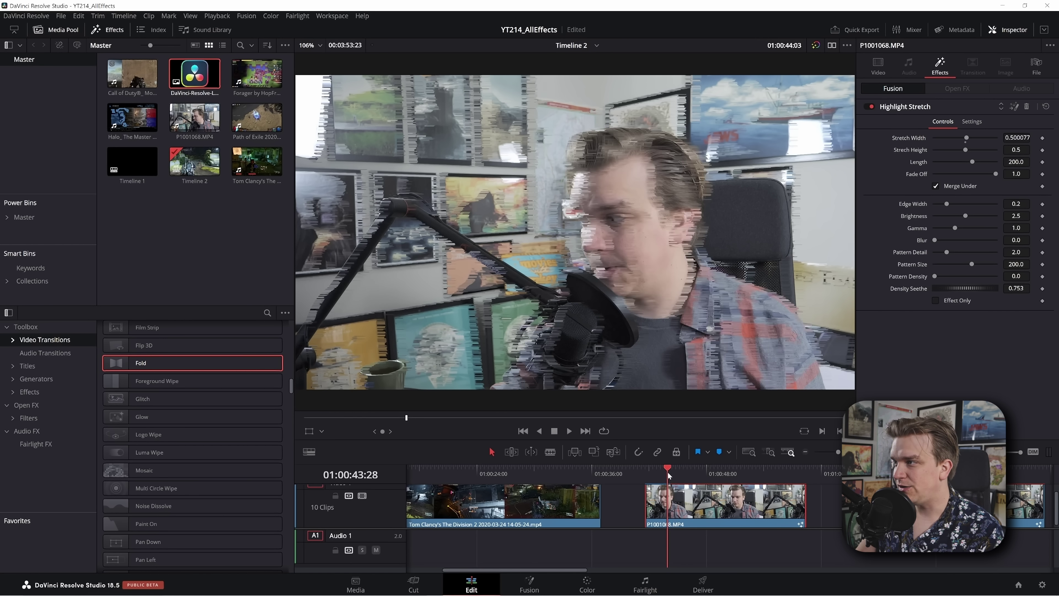
click(936, 186)
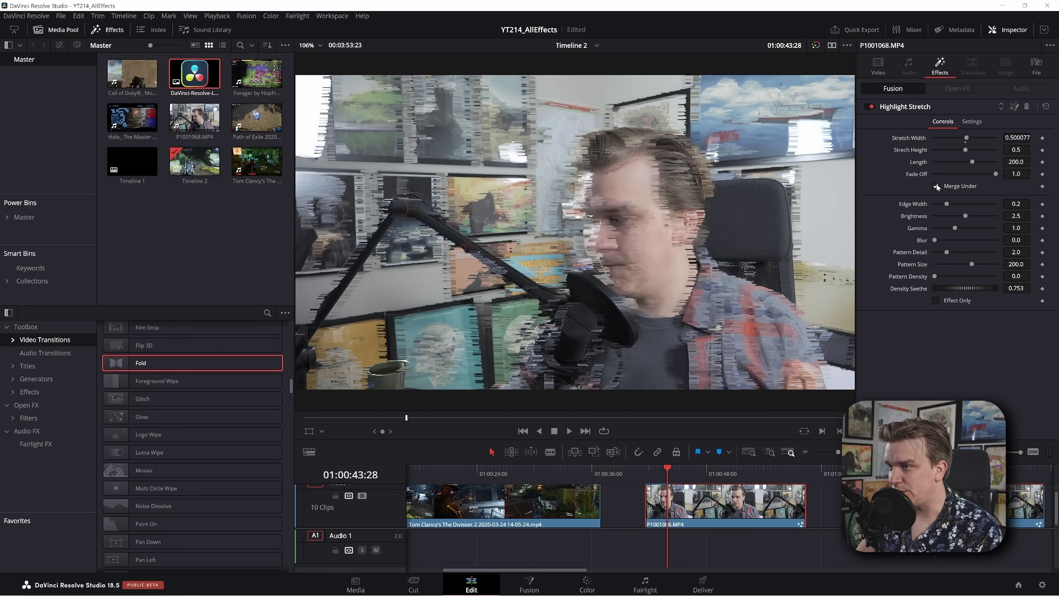
click(936, 186)
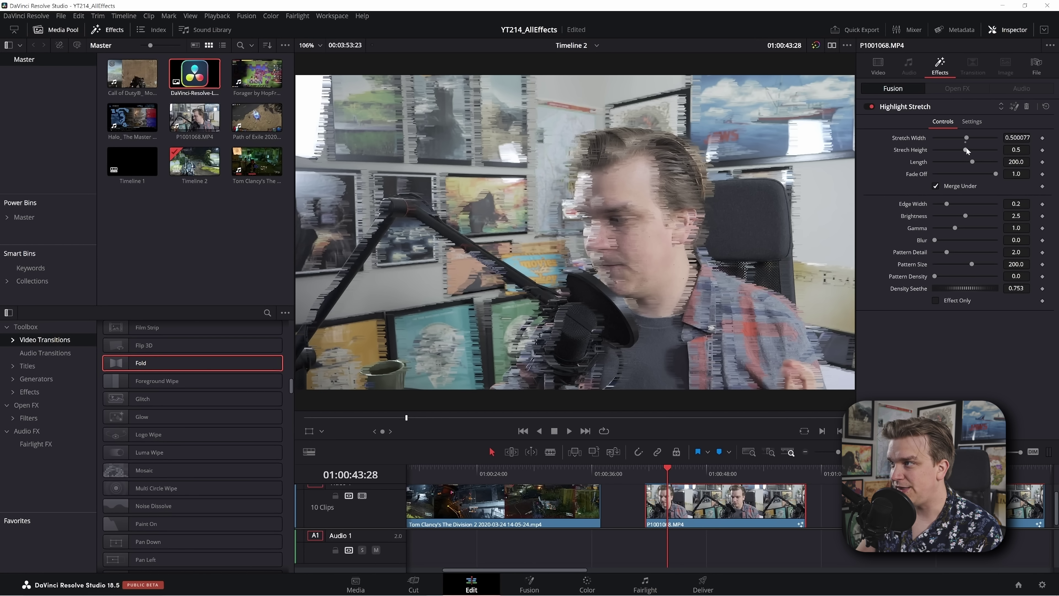
- Set the Highlight Stretch's Strech Height to 0.50054, Length to 135.6 and Pattern Density to 7.4, and enable Effect Only
drag(966, 150, 973, 148)
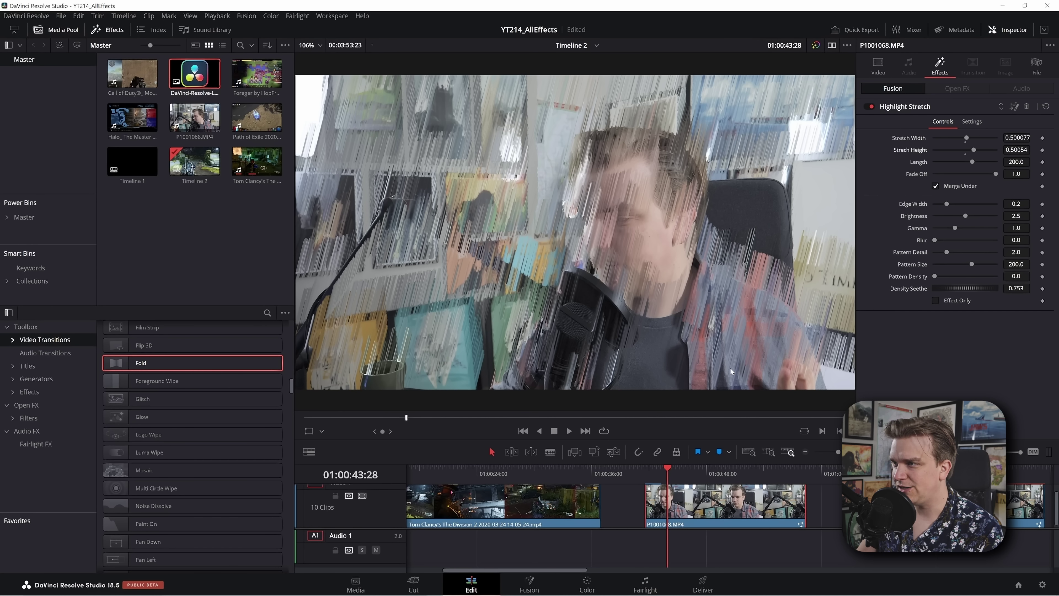
drag(1016, 162, 957, 167)
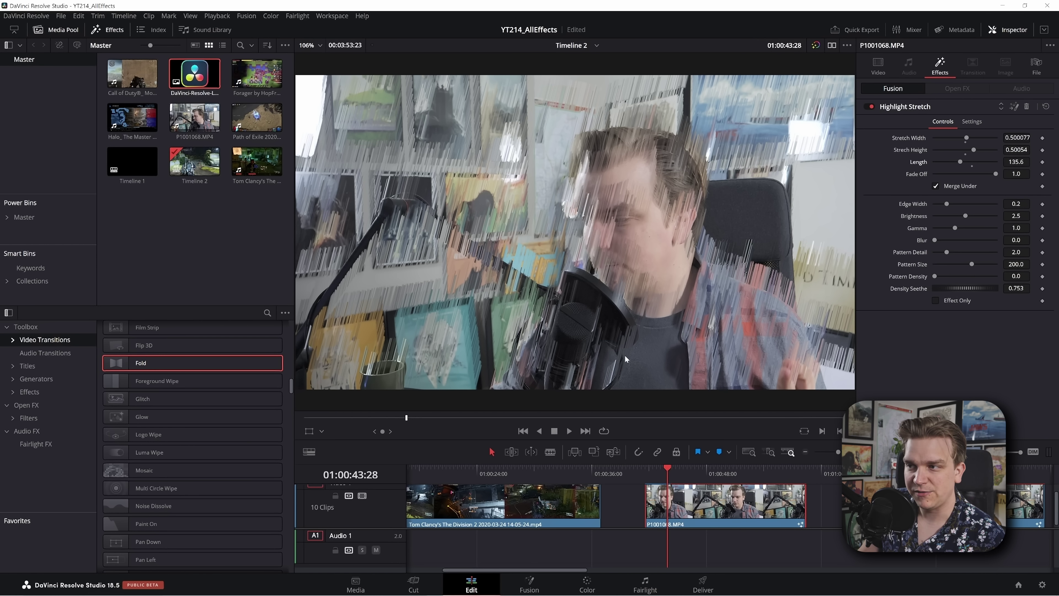
mouse_move(934, 276)
mouse_down()
mouse_move(962, 271)
mouse_move(941, 276)
mouse_up()
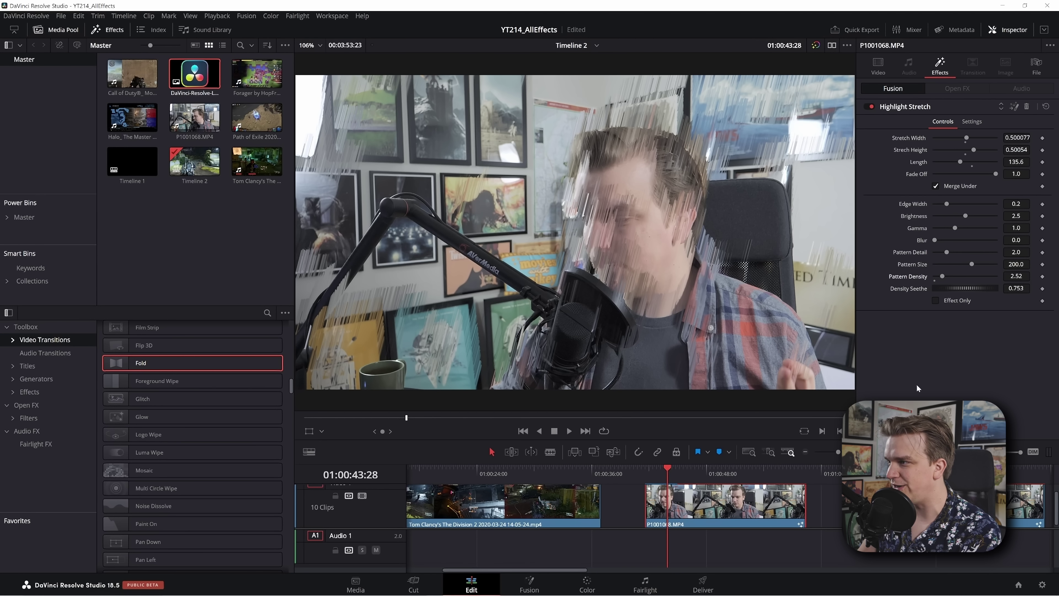
click(945, 301)
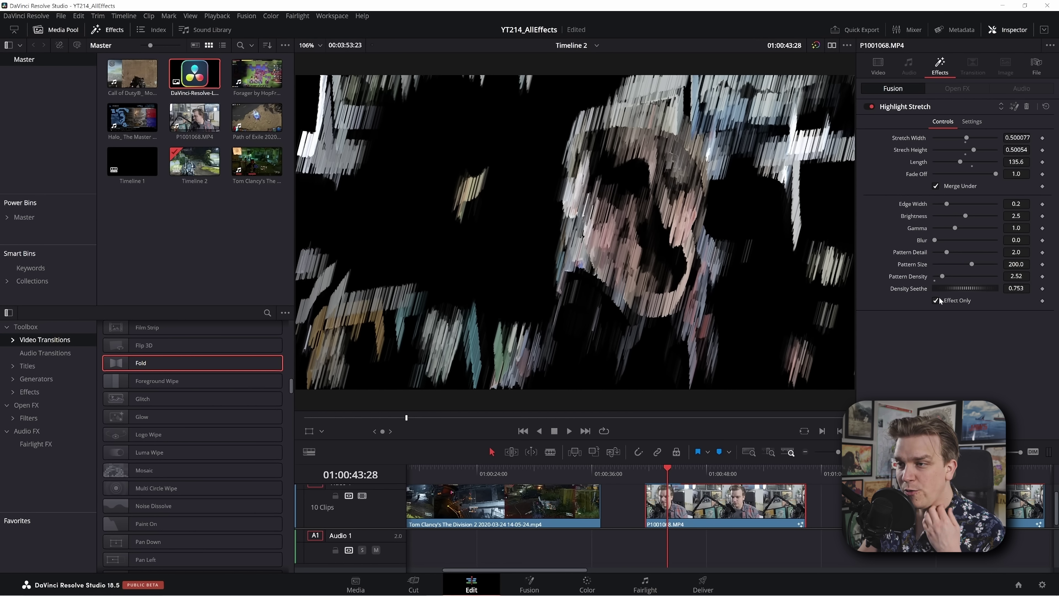
drag(945, 276, 960, 273)
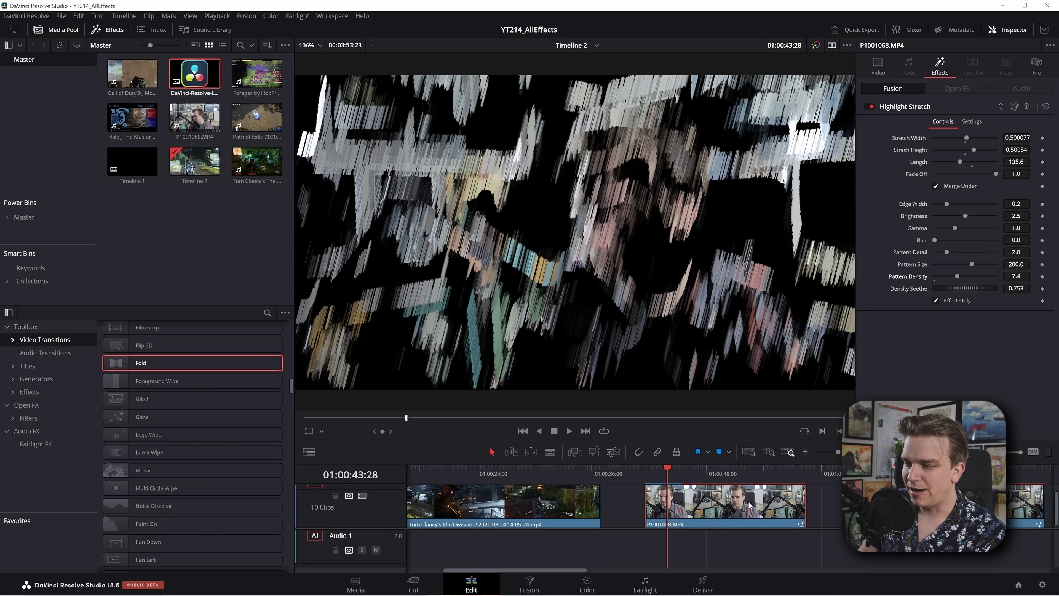
- Go to the following P1001068.MP4 clip and compare its picture with the Noise Distortion effect off and on
scroll(805, 505, right, 3)
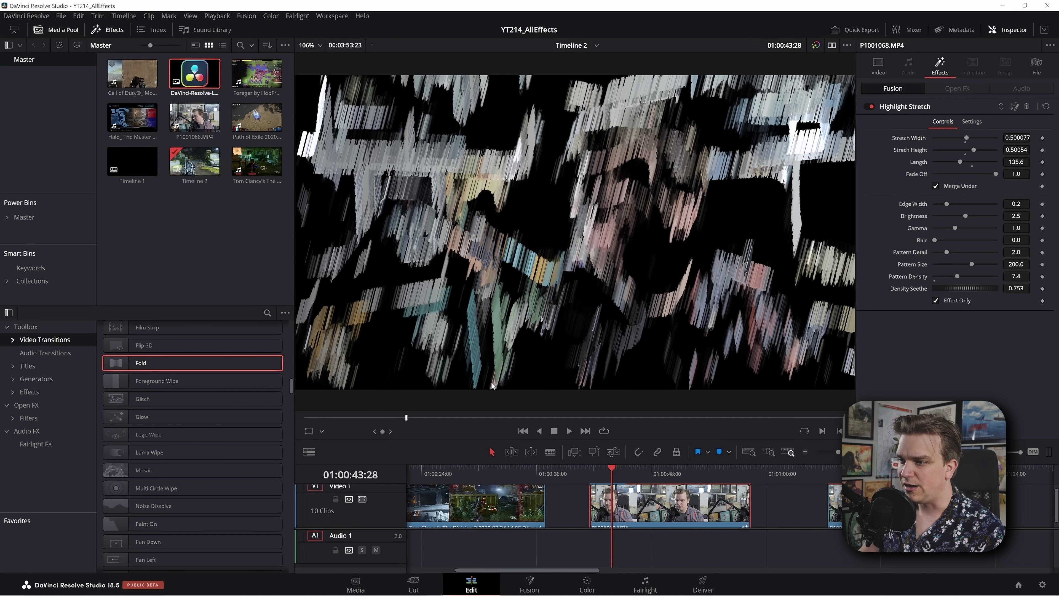
scroll(769, 507, right, 1)
scroll(688, 496, right, 5)
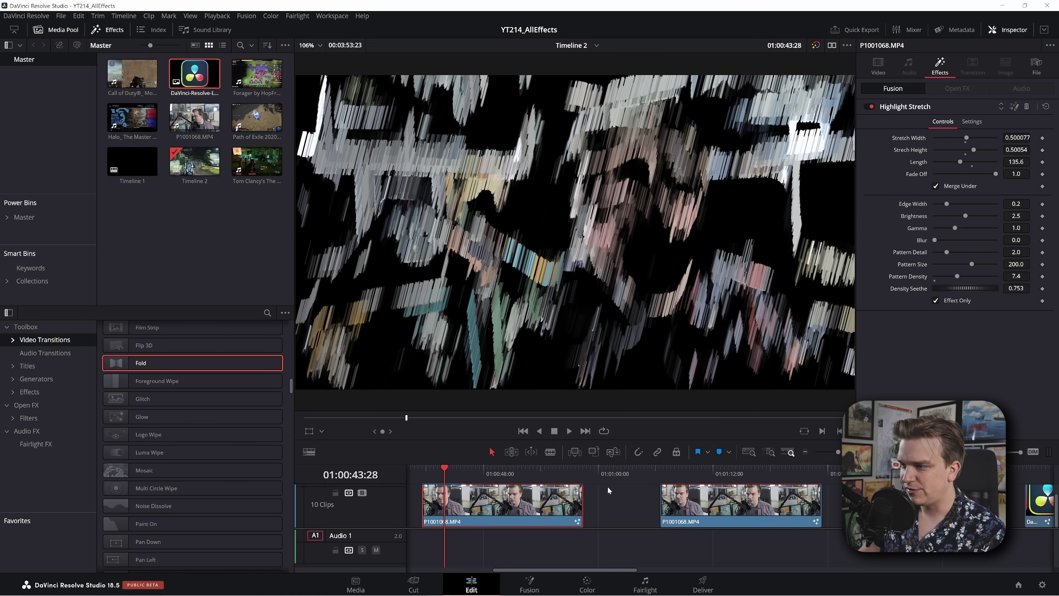
click(670, 474)
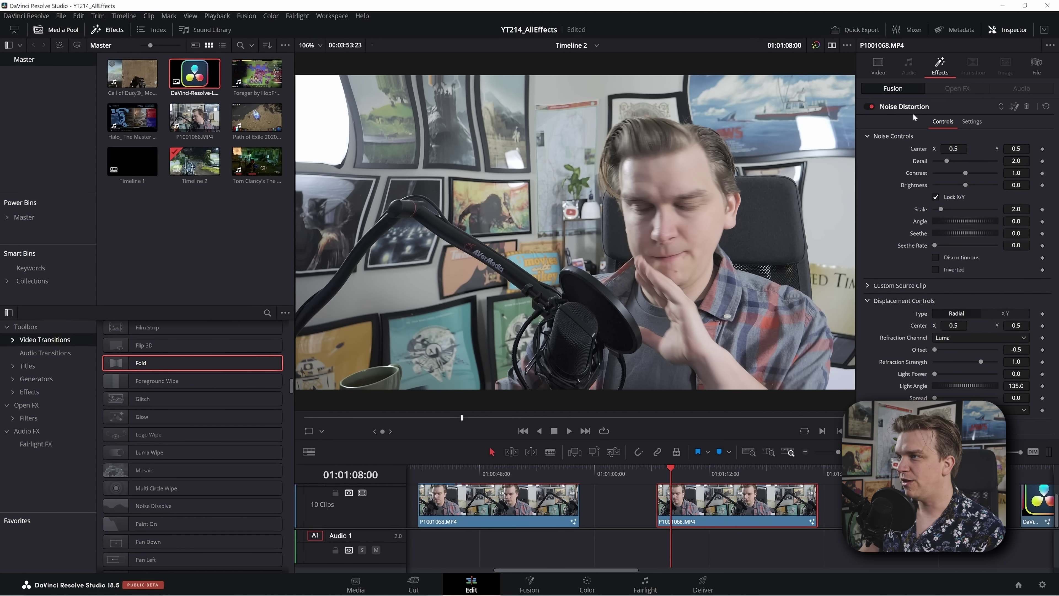
click(870, 107)
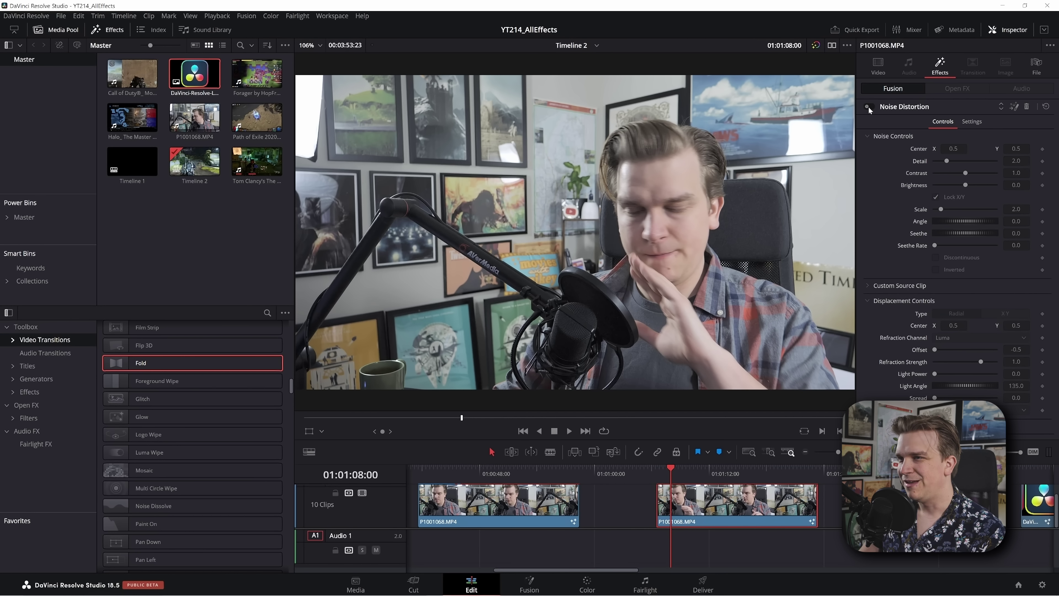
click(869, 107)
- Set the Noise Distortion's Seethe Rate to 0.094 and play the clip before and after the change
key(space)
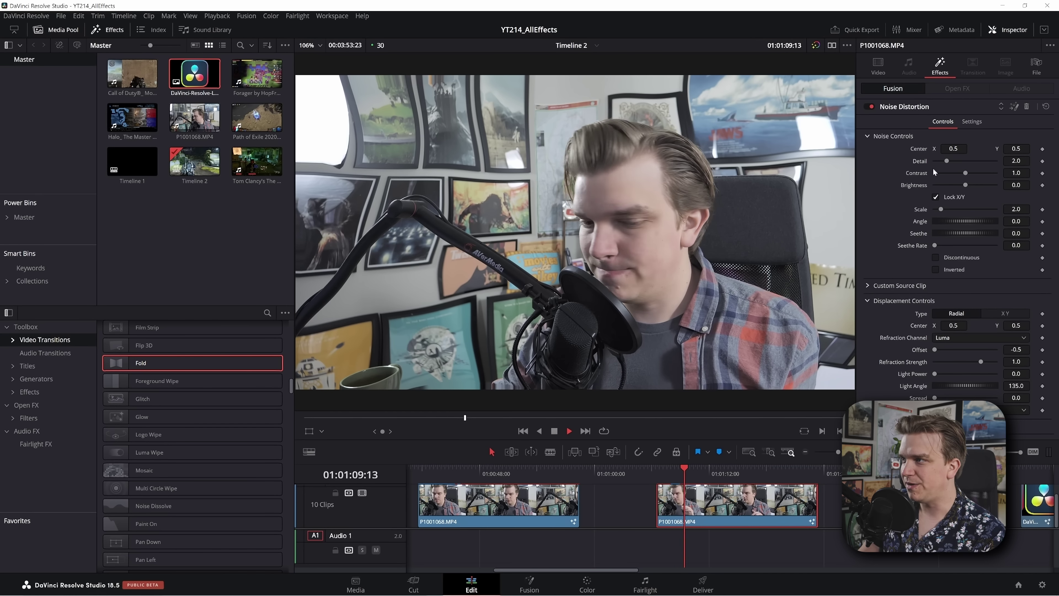
key(space)
drag(933, 246, 940, 246)
key(space)
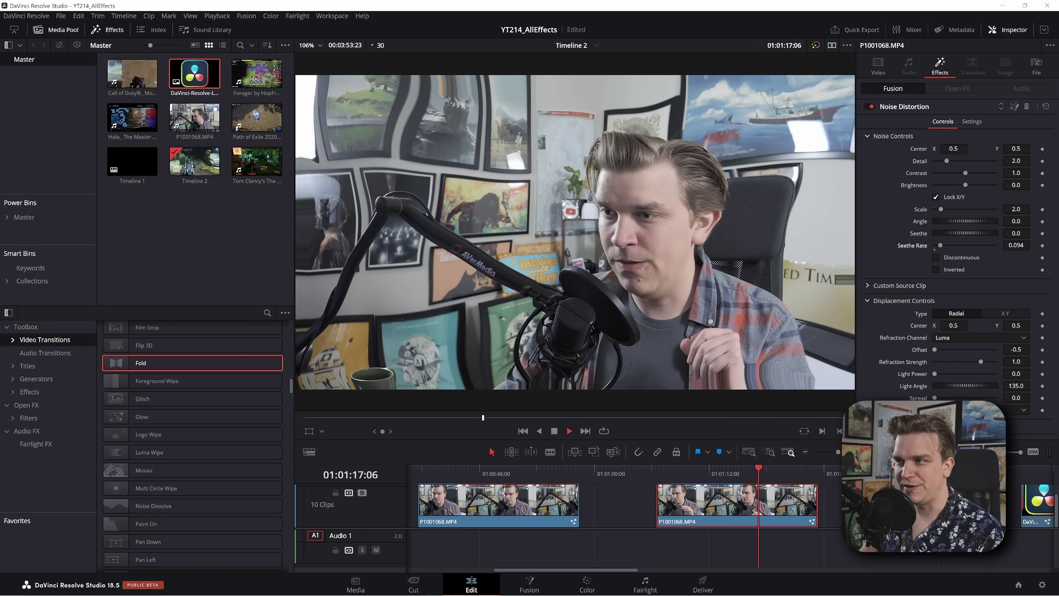
- Stop playback, go to the following DaVinci-Resolve-Logo-Square.tif clip and compare its picture with the Paper Edge effect off and on
key(space)
scroll(705, 519, right, 4)
scroll(705, 517, right, 5)
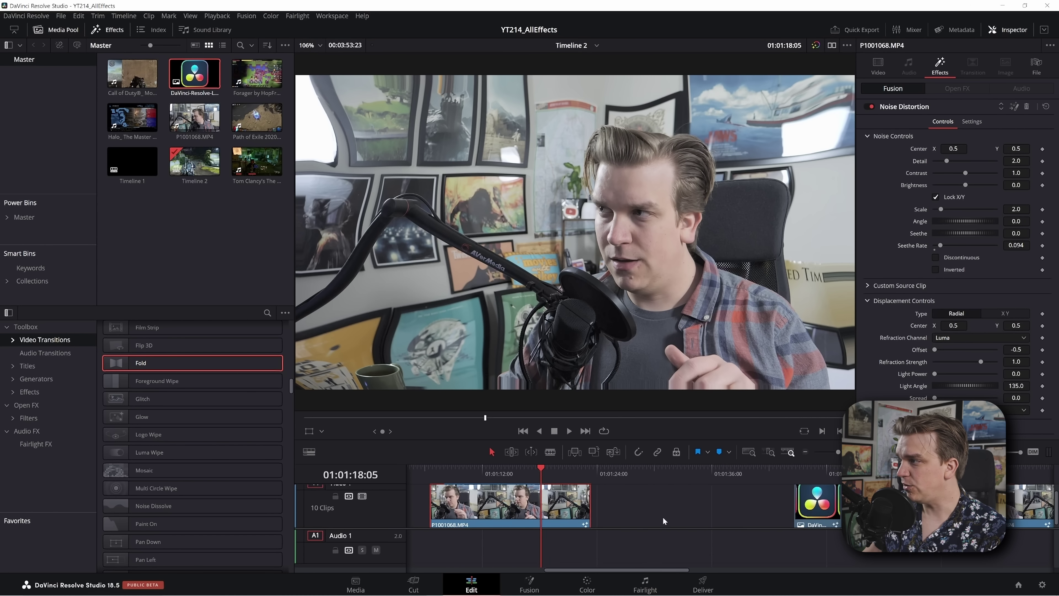
click(771, 493)
click(780, 497)
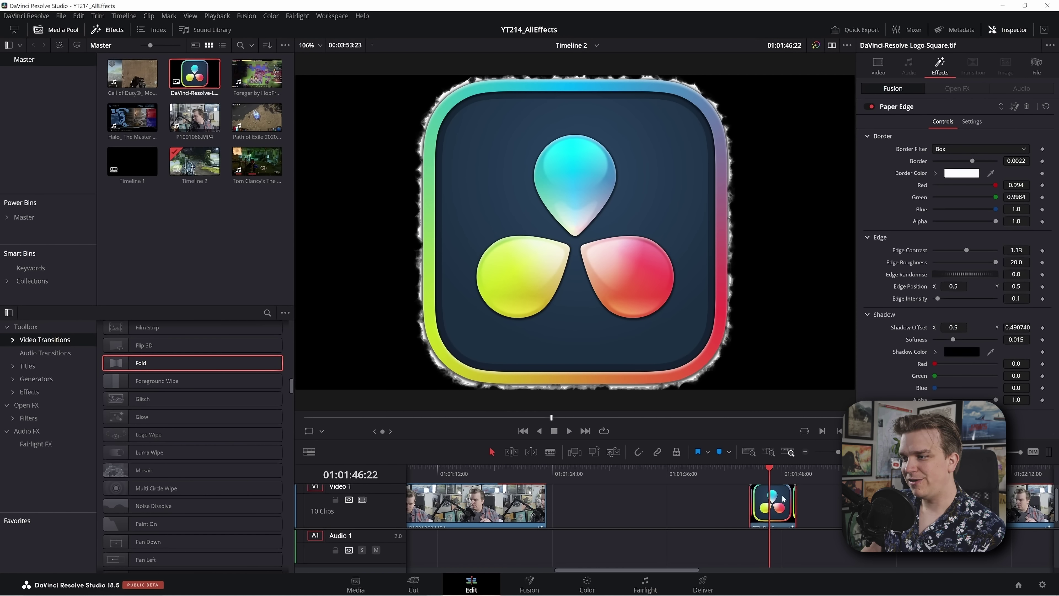
click(873, 111)
click(871, 107)
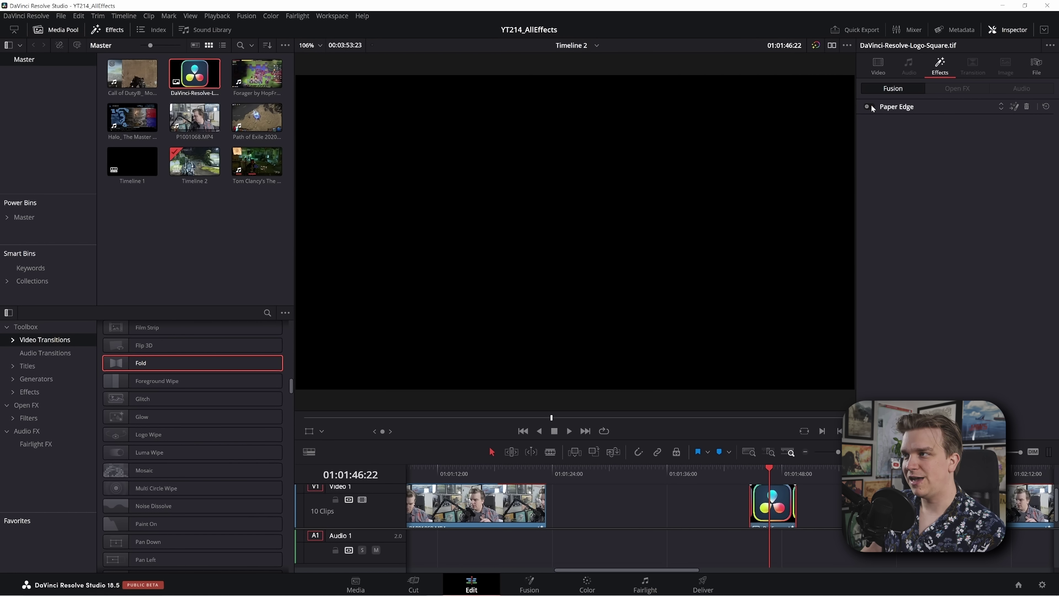
click(901, 110)
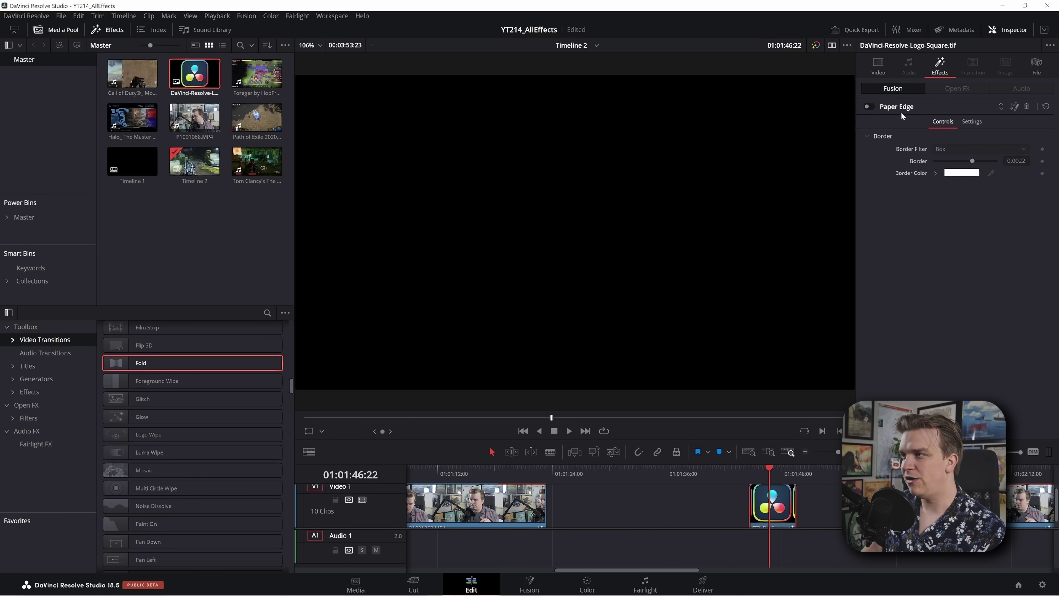
click(868, 107)
- Set the Paper Edge's Border to 0.0035 and Edge Contrast to 0.72, and check the source logo image before returning to the timeline
mouse_move(971, 161)
mouse_down()
mouse_move(999, 162)
mouse_move(978, 177)
mouse_move(994, 178)
mouse_move(975, 178)
mouse_up()
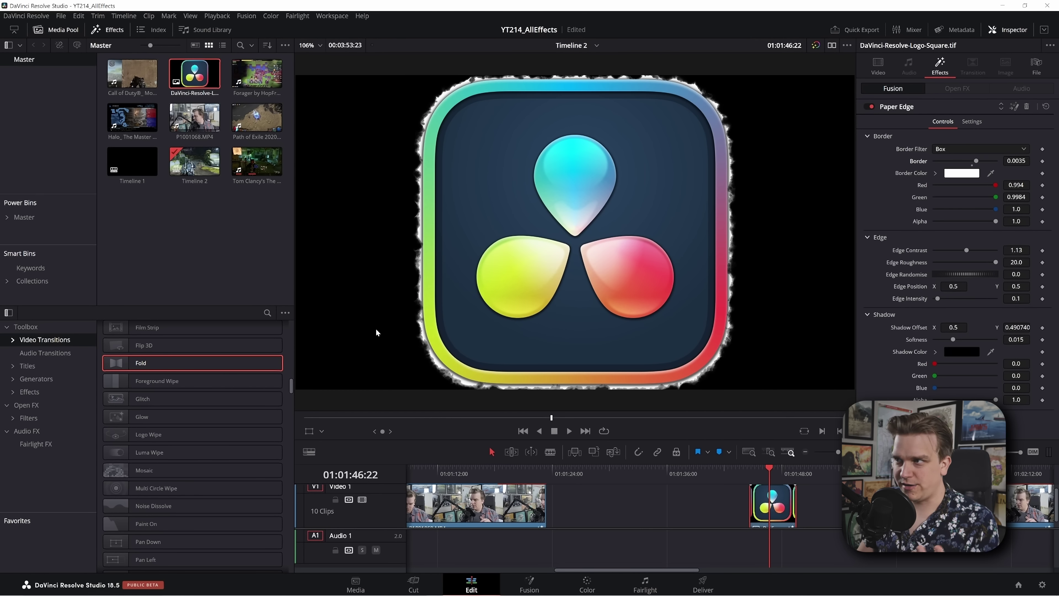
drag(972, 248, 996, 261)
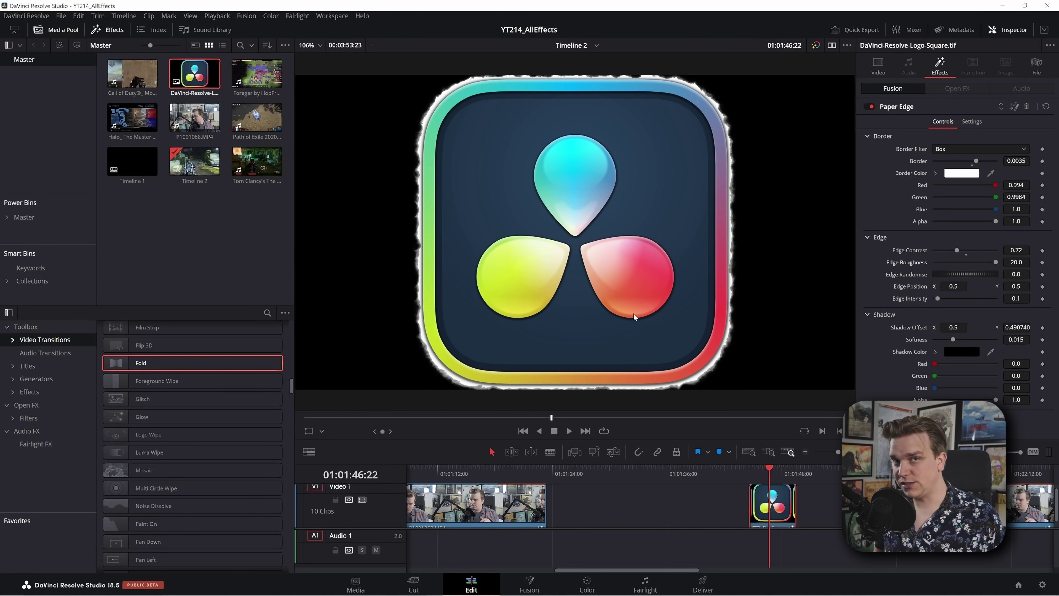
double_click(210, 62)
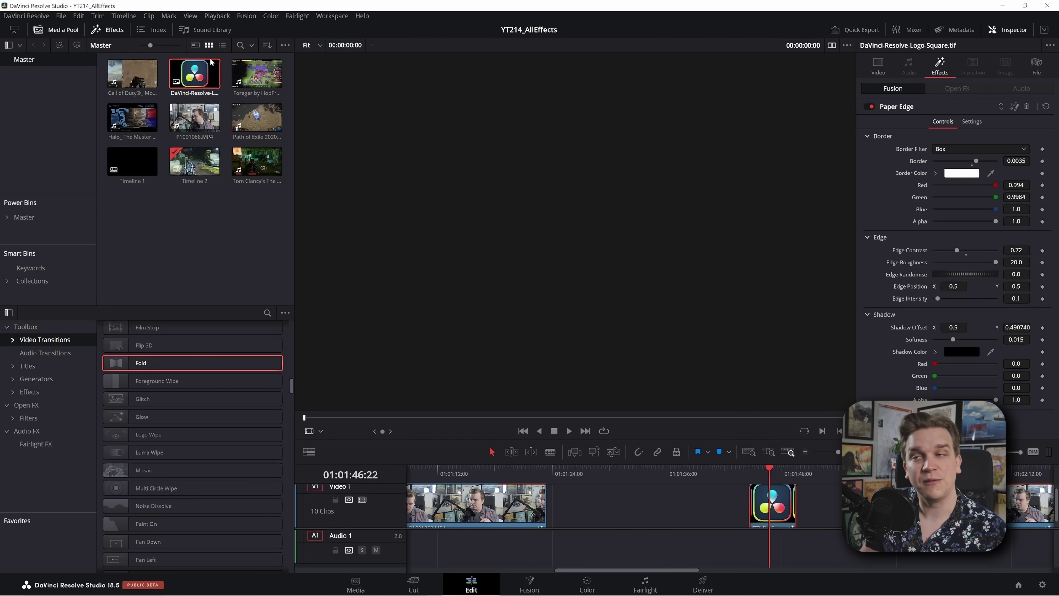
drag(770, 470, 767, 490)
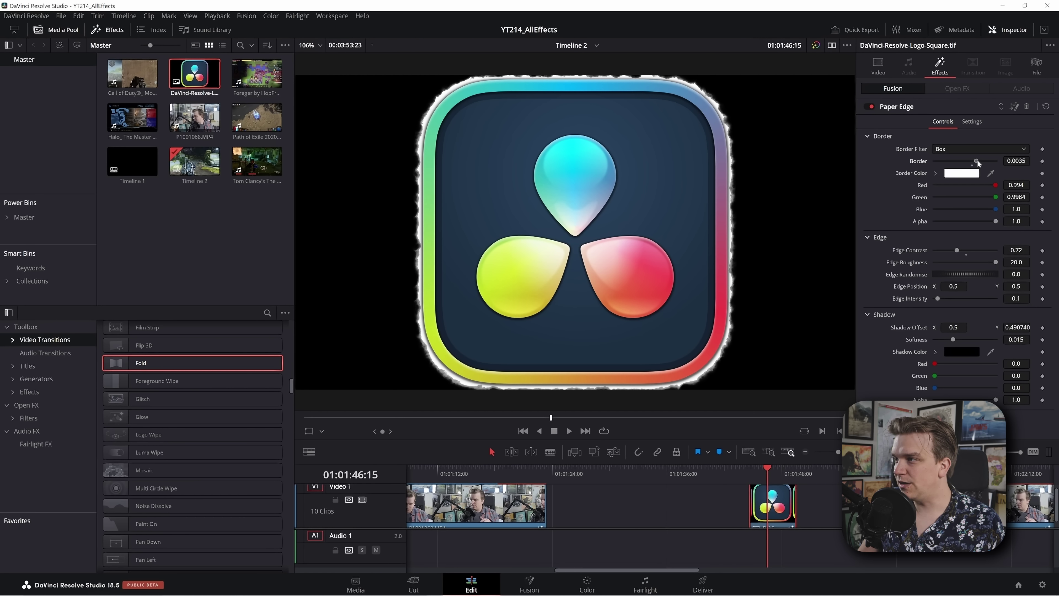
- Try the Paper Edge's Border at 0.01 and 0.1, and settle it at 0.02
drag(976, 161, 995, 161)
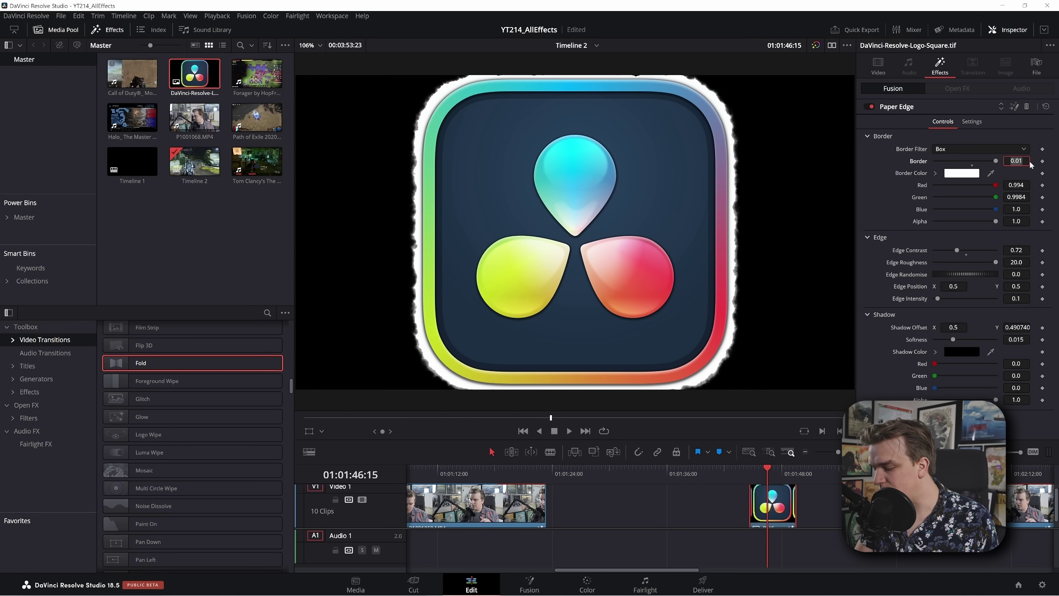
text(0.1)
key(Tab)
scroll(660, 162, down, 4)
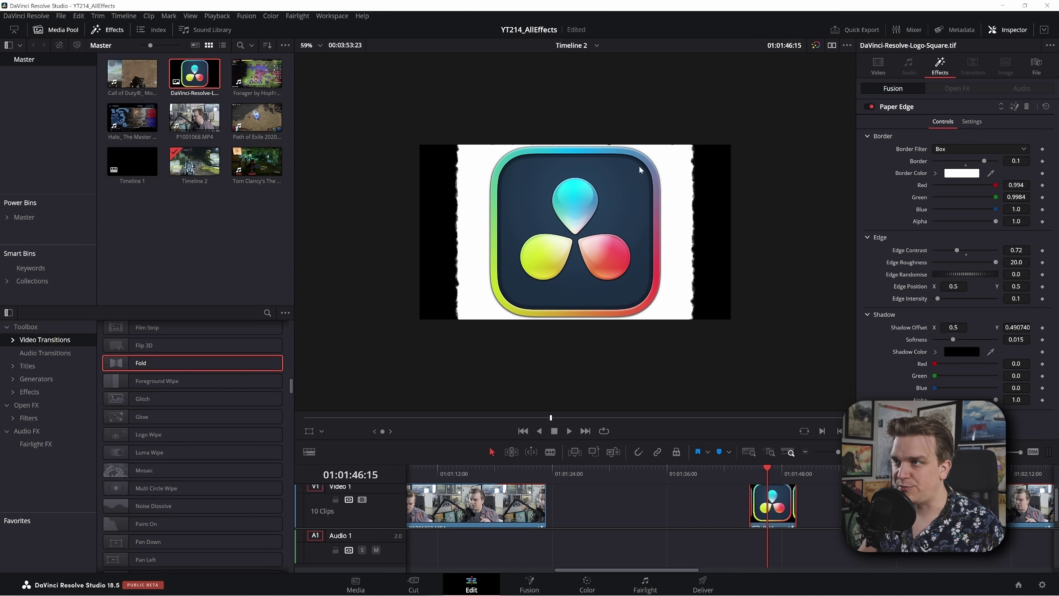
scroll(684, 173, up, 5)
scroll(727, 181, down, 5)
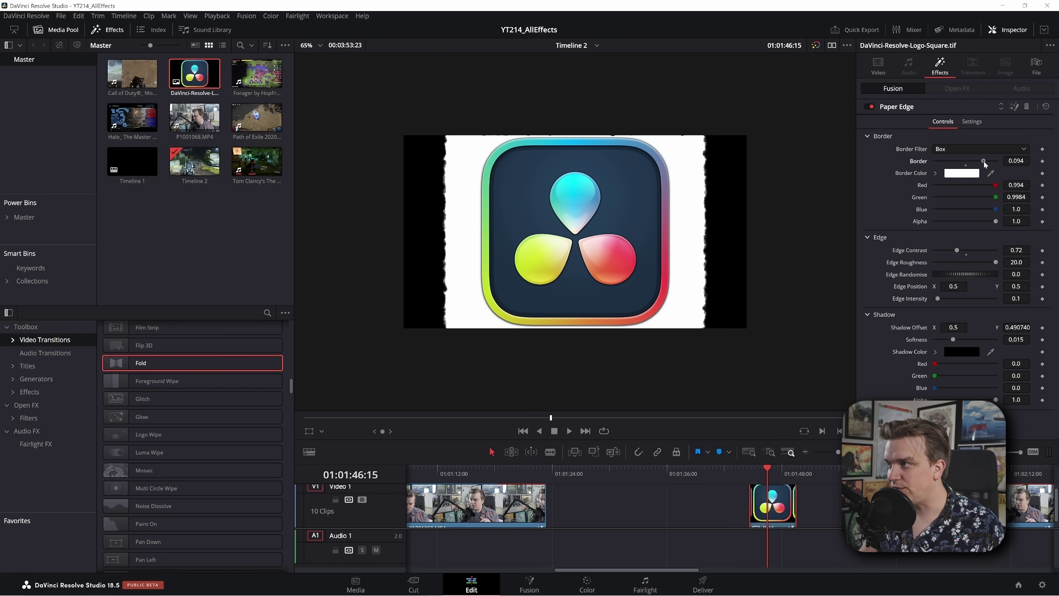
drag(985, 164, 968, 166)
scroll(641, 245, up, 4)
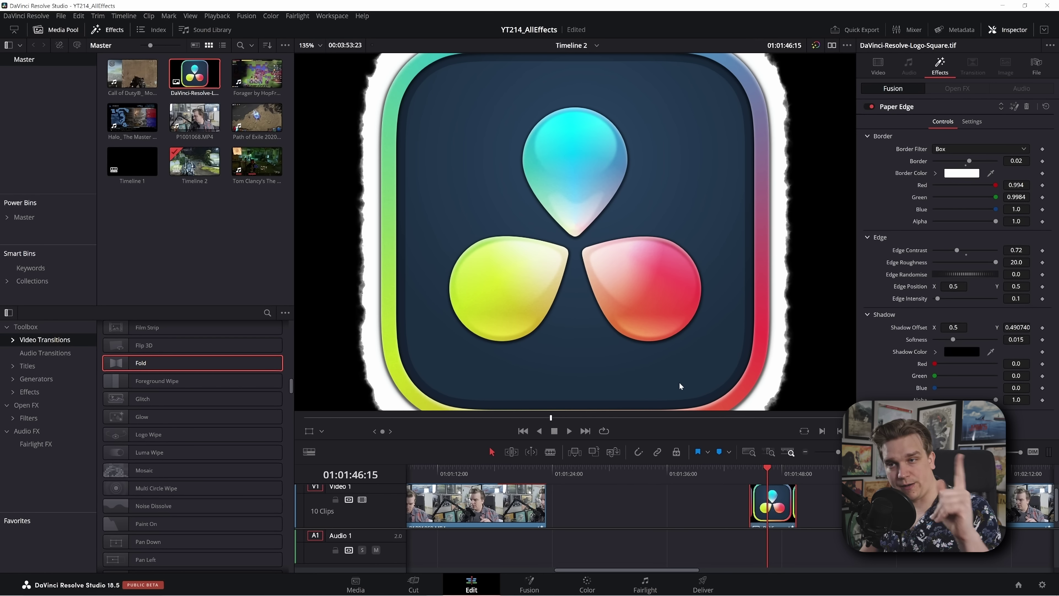
- Go to the P1001068.MP4 clip after the logo clip and compare its picture with the Repeat effect off and on
click(979, 472)
scroll(667, 499, right, 4)
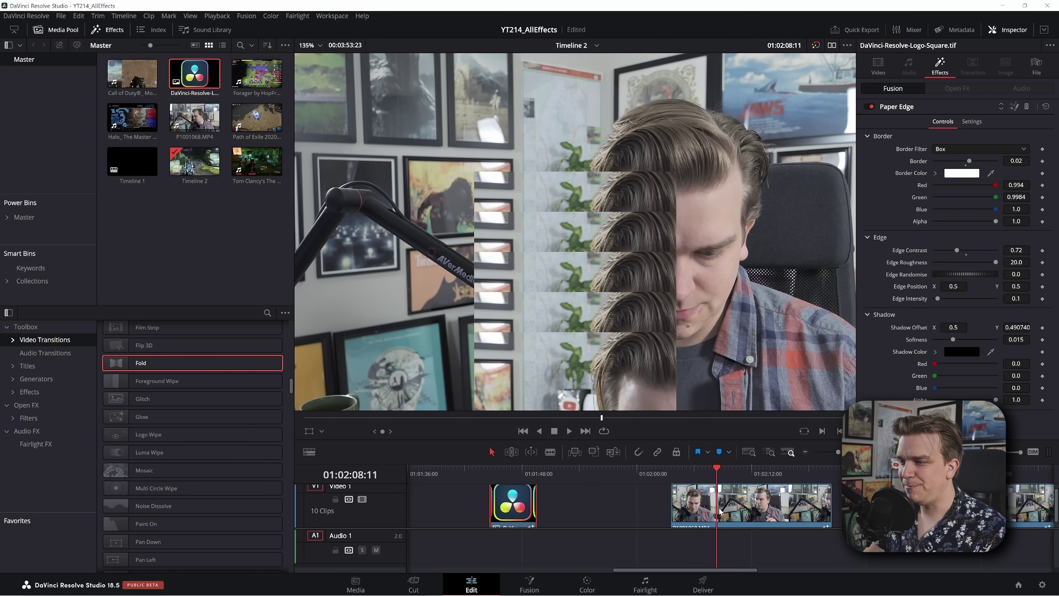
click(719, 512)
click(872, 107)
click(871, 107)
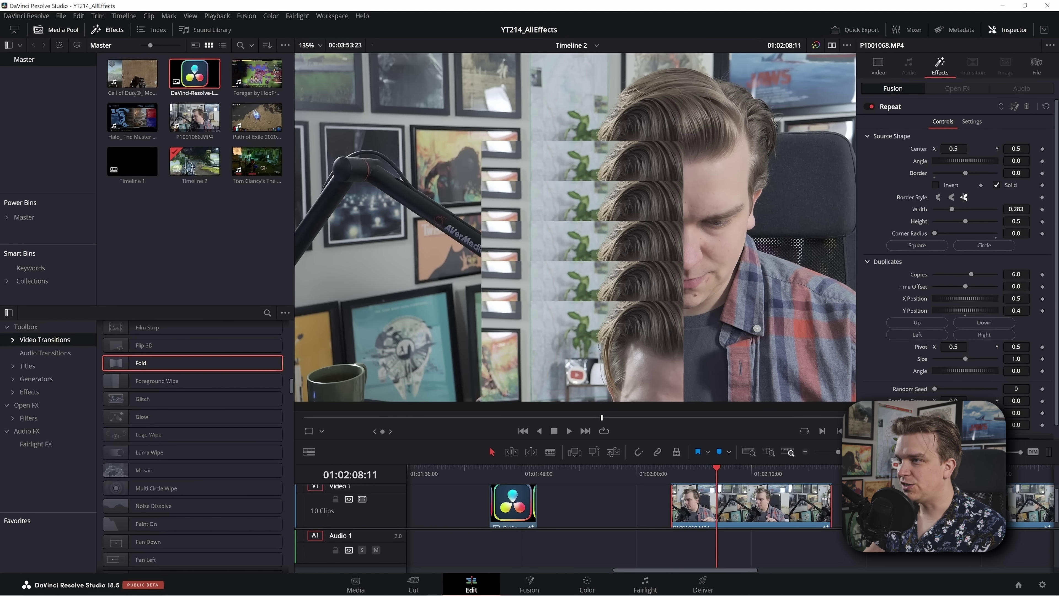
- Set the Repeat's source shape Center to X 0.302 and Y 0.735 and its Angle to 35.8, with 5.75 Copies
drag(953, 148, 871, 149)
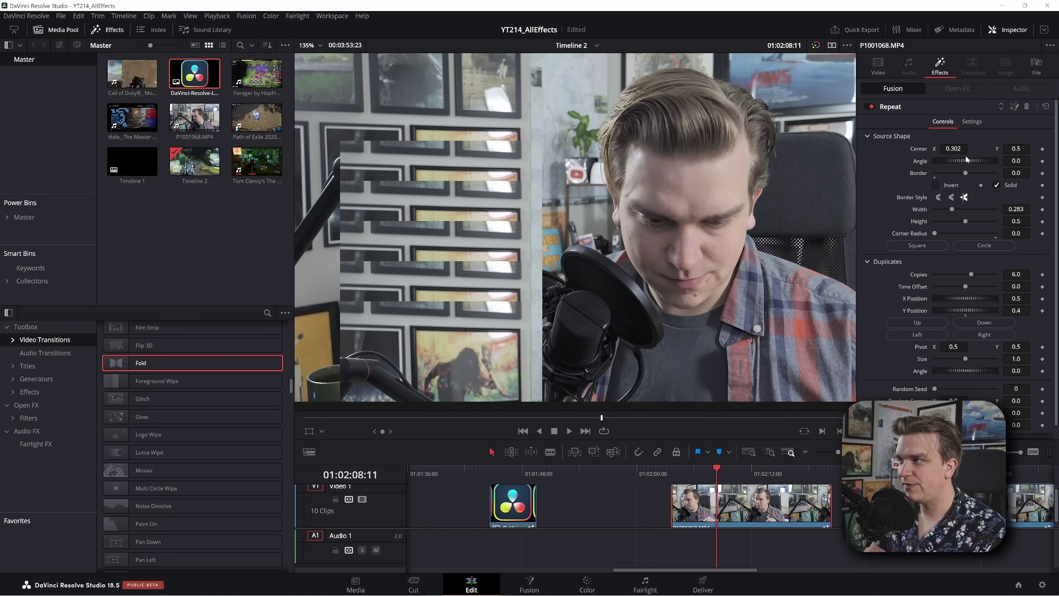
drag(1015, 148, 1054, 160)
drag(968, 271, 969, 296)
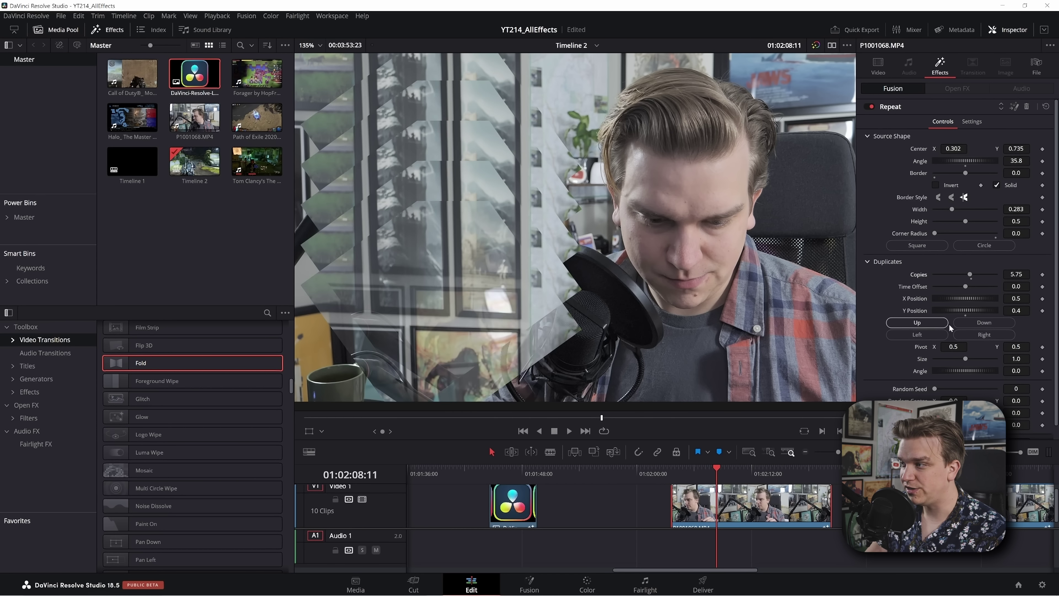
- Arrange the Repeat duplicates with the Left preset, set their X Position to 0.596 and scrub through the clip
click(967, 334)
click(938, 335)
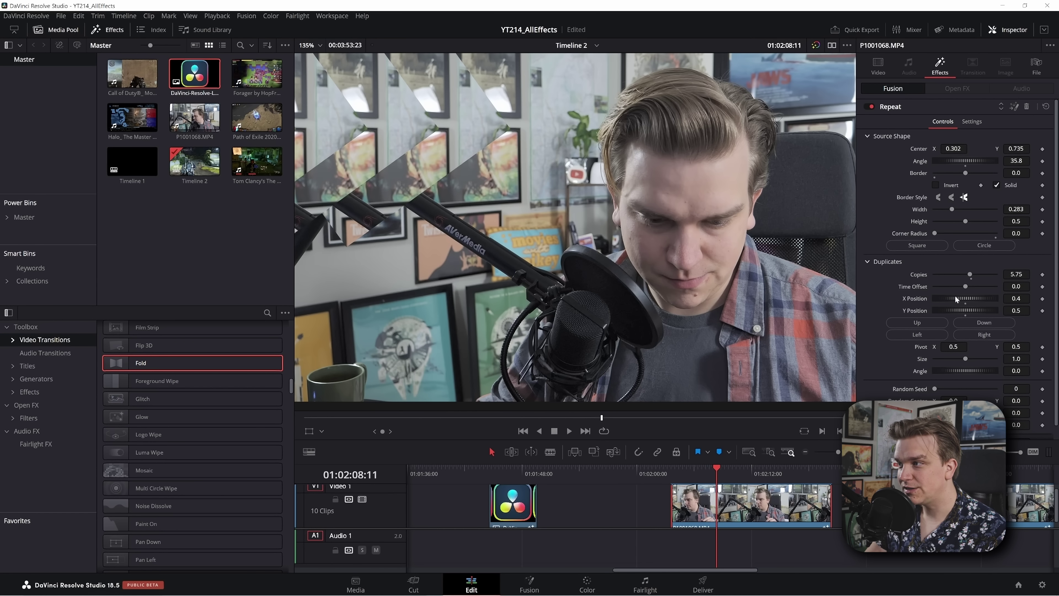
drag(950, 299, 956, 300)
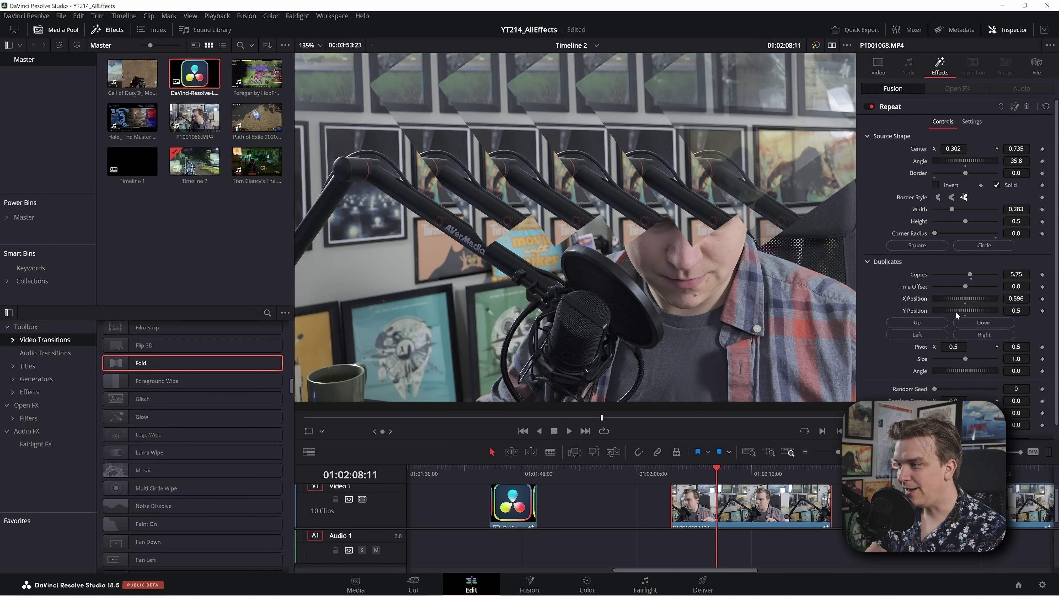
scroll(954, 311, down, 1)
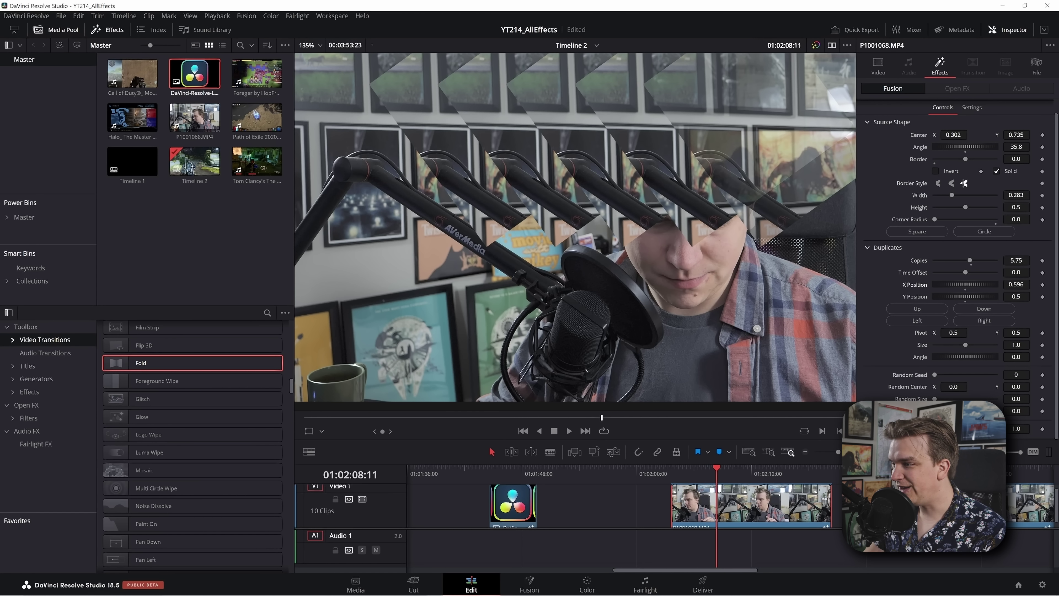
drag(779, 478, 727, 484)
- Go to the next P1001068.MP4 clip and compare its Shape Circle effect with Apply As Mask on and off
scroll(691, 519, right, 3)
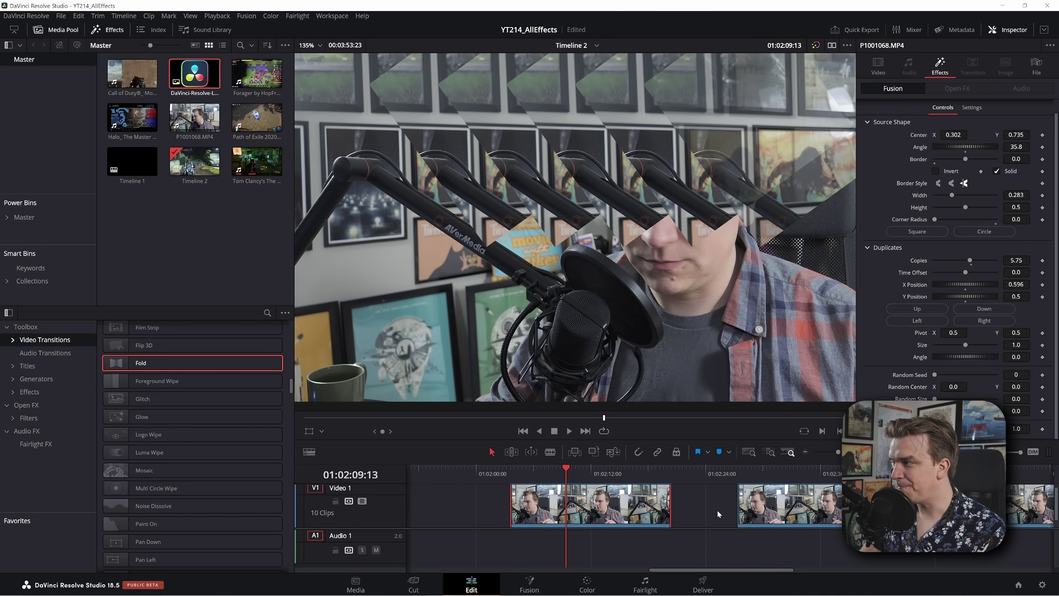
click(735, 471)
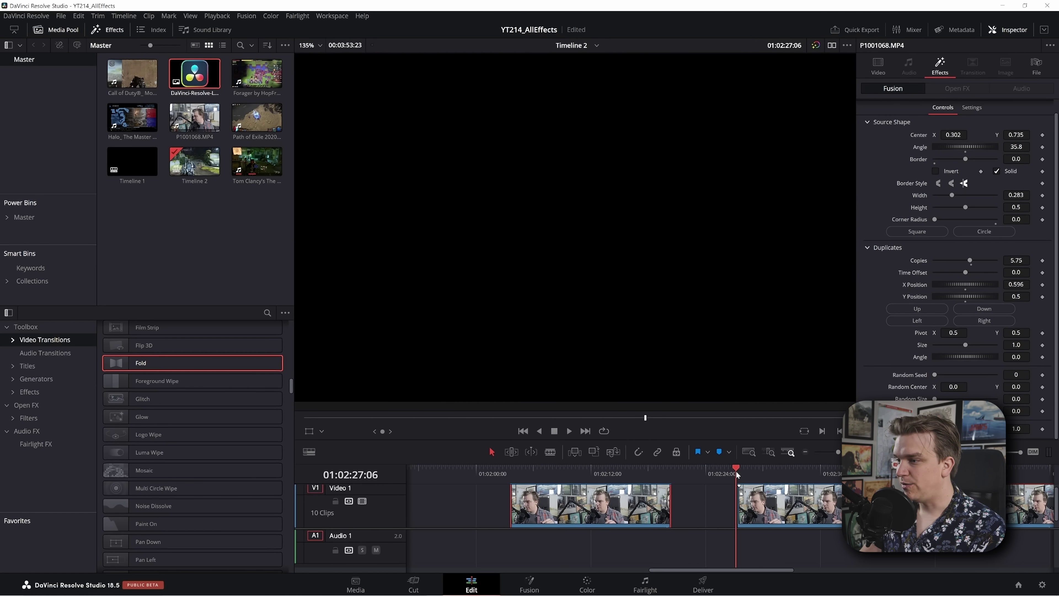
drag(736, 472, 742, 474)
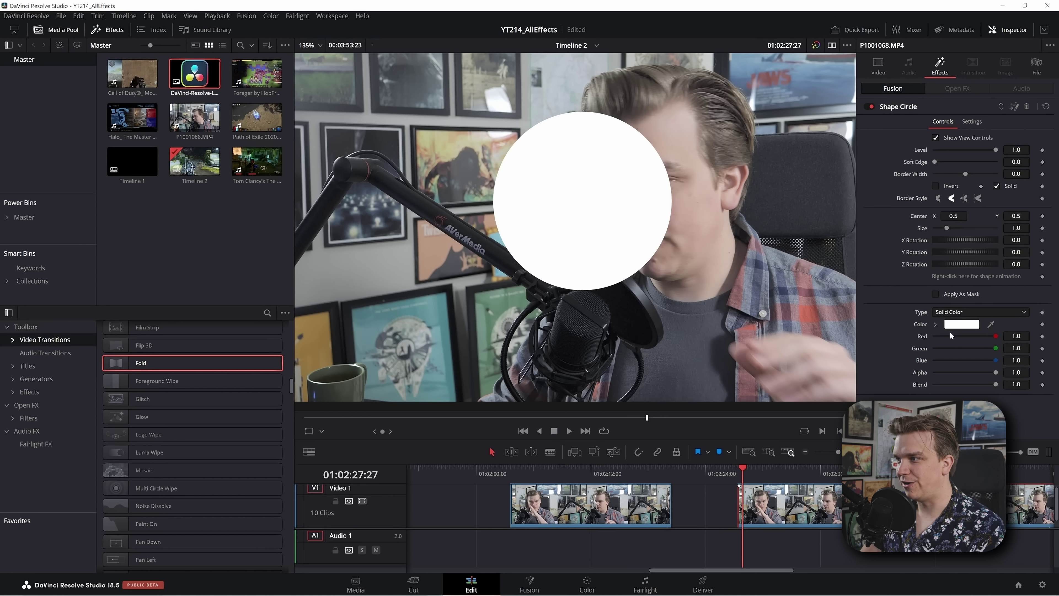
click(943, 294)
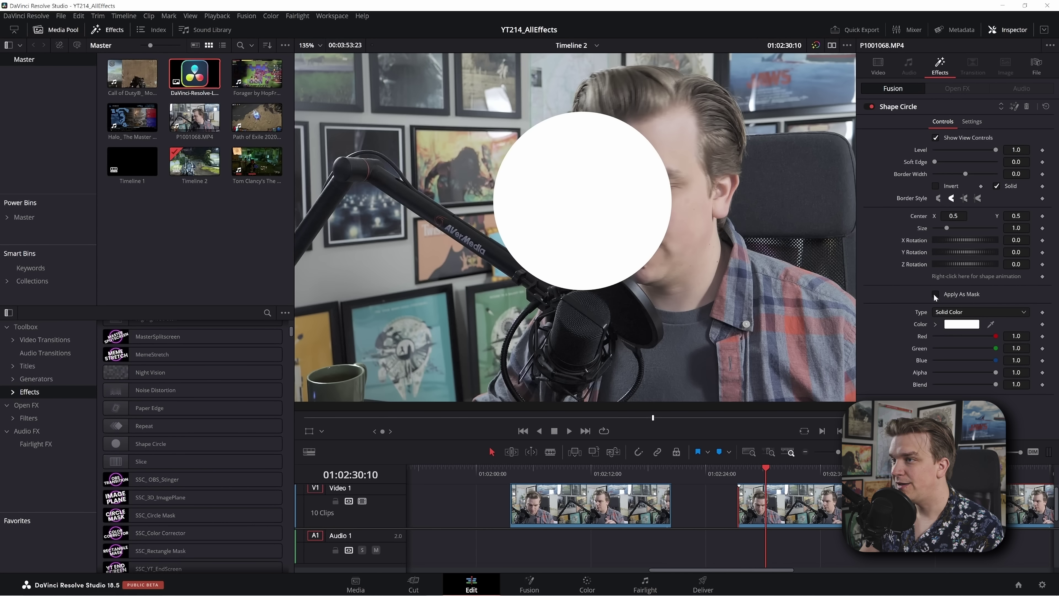
click(933, 294)
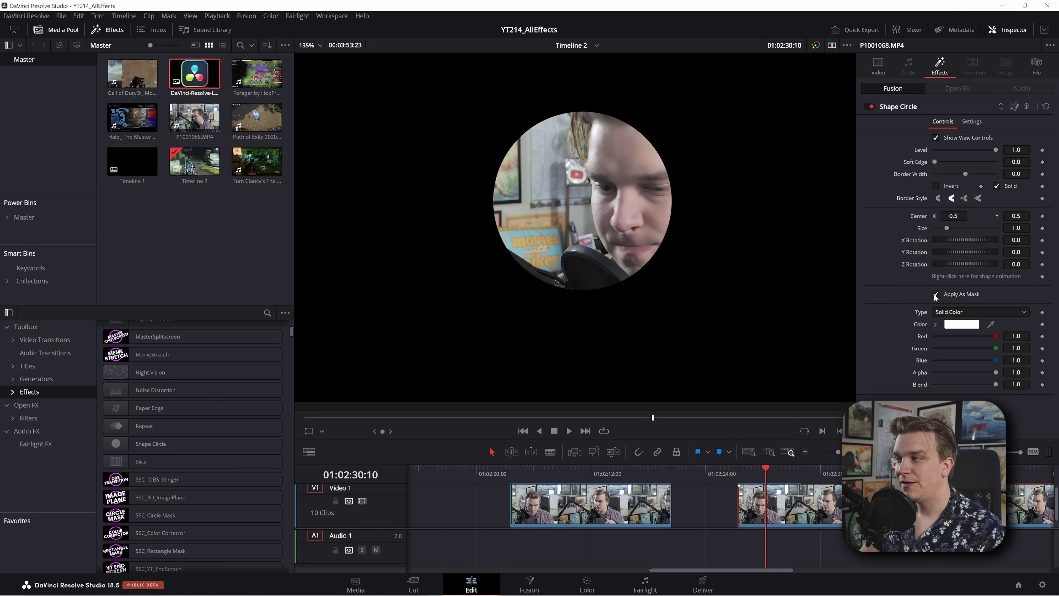
click(934, 295)
- Set the Shape Circle's Center X to 0.586 and Border Width to 0.067, comparing Apply As Mask on and off
drag(953, 215, 989, 216)
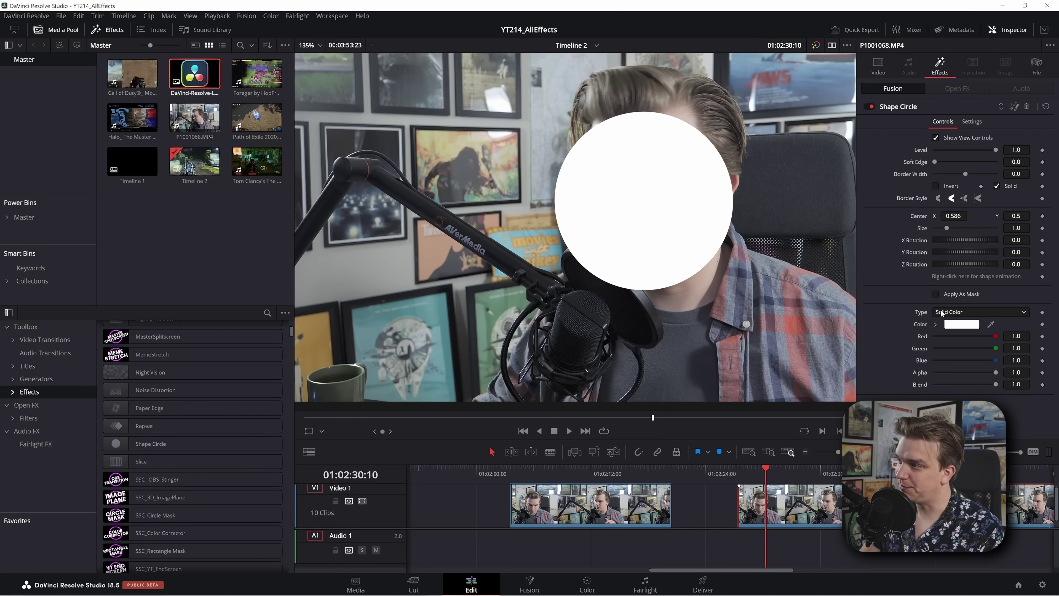
click(936, 294)
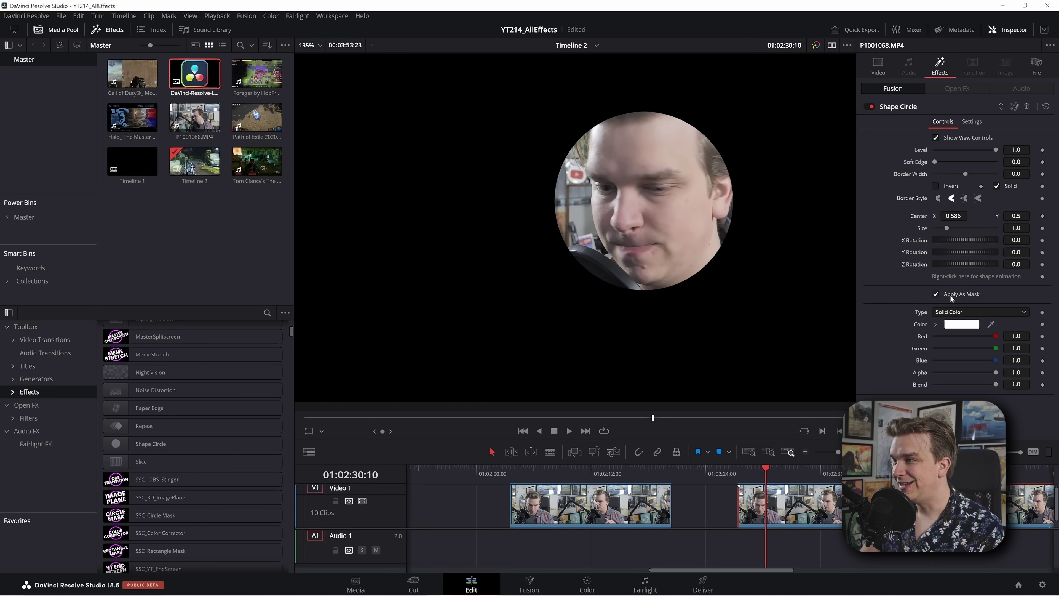
drag(965, 174, 975, 174)
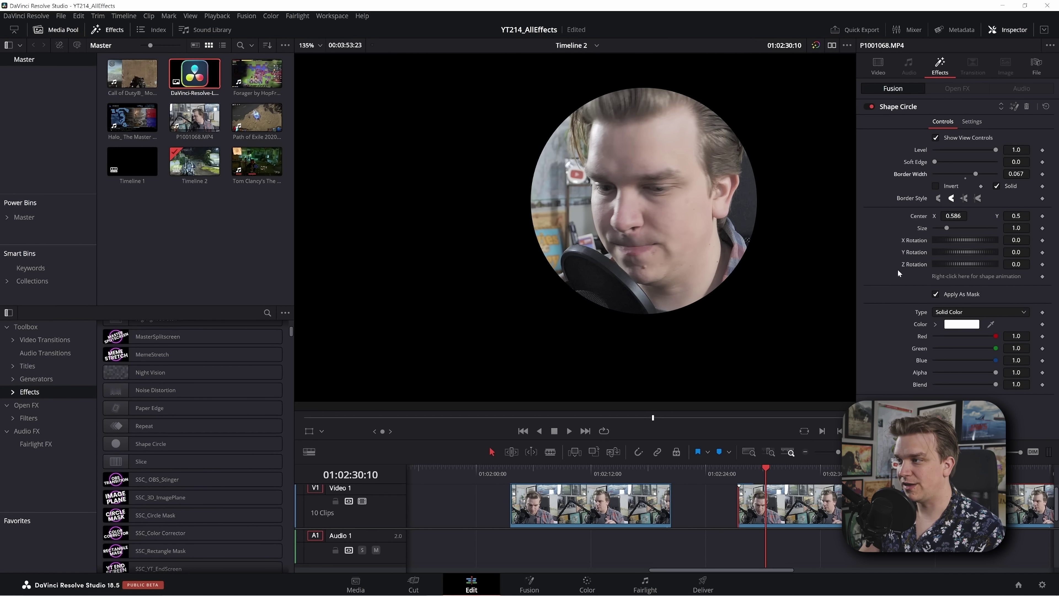
click(935, 294)
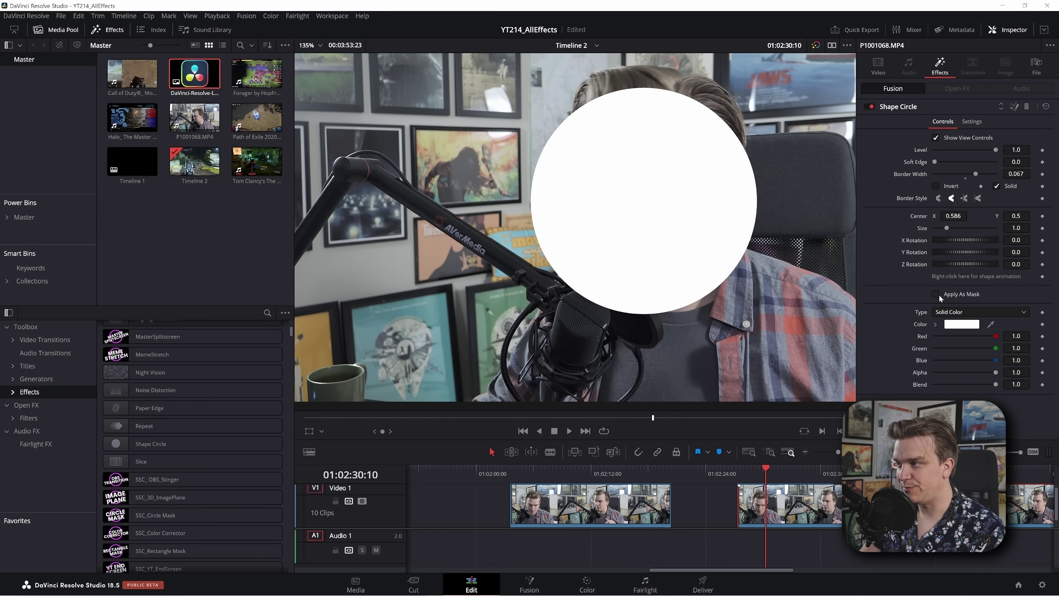
click(940, 294)
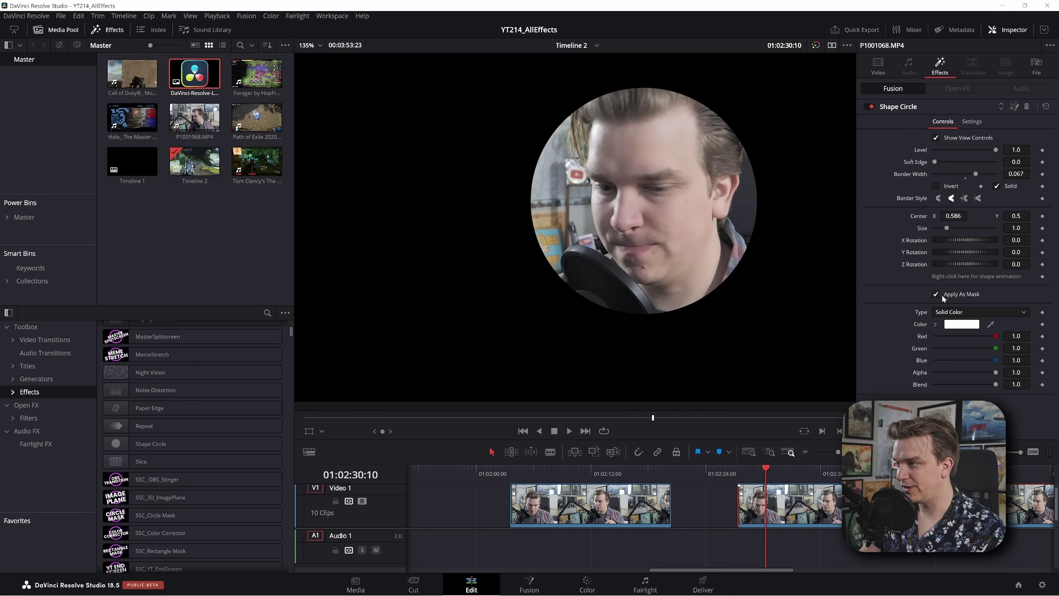
click(938, 294)
- Go to the next P1001068.MP4 clip at 01:02:56:26 and set its Slice effect's Slice Position X to 0.493
scroll(609, 490, right, 5)
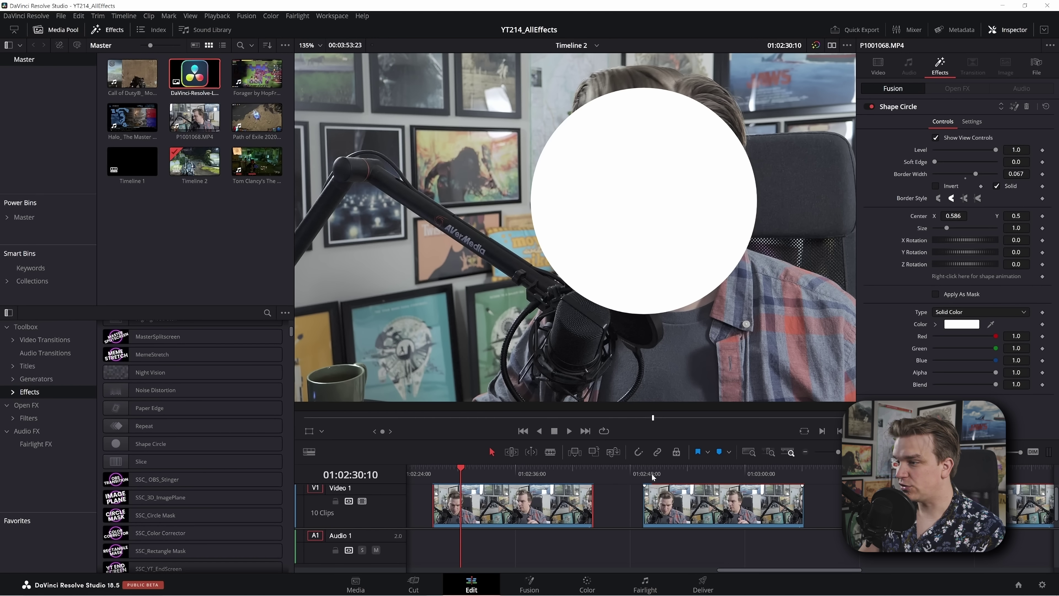
drag(653, 476, 717, 500)
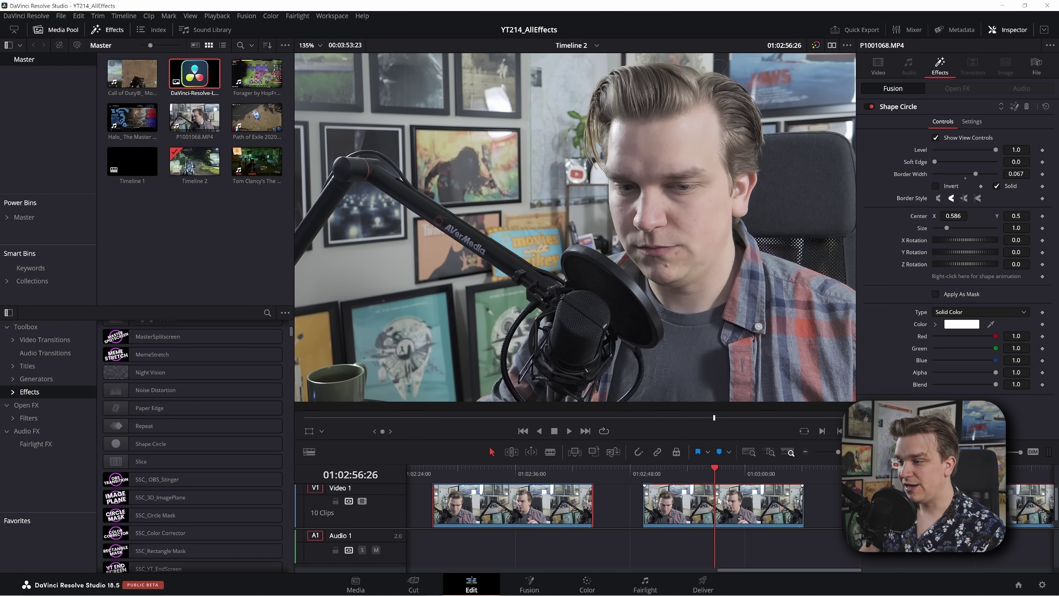
click(718, 500)
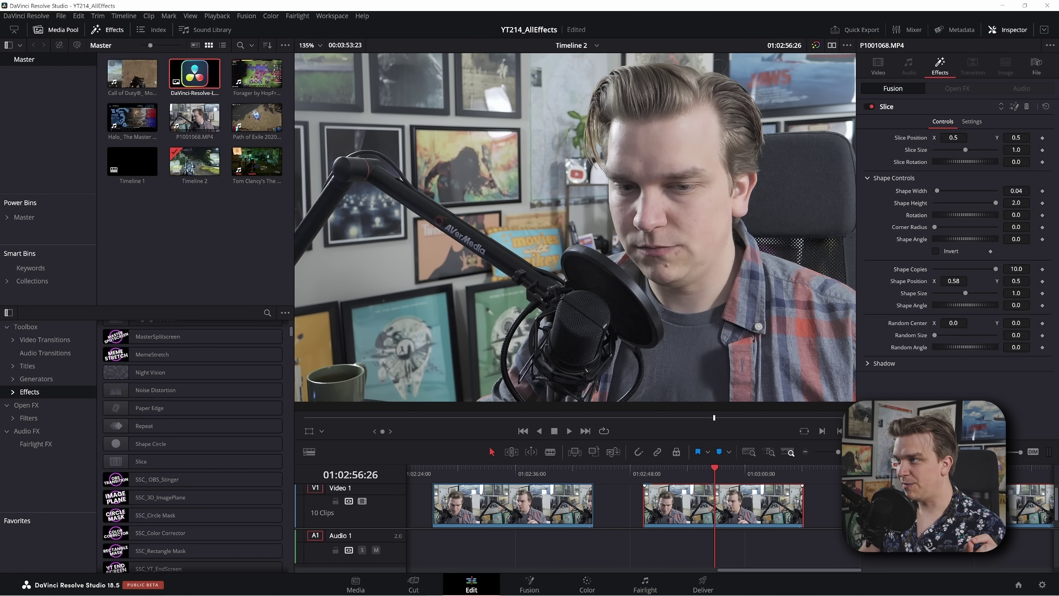
drag(953, 137, 789, 137)
key(ctrl+z)
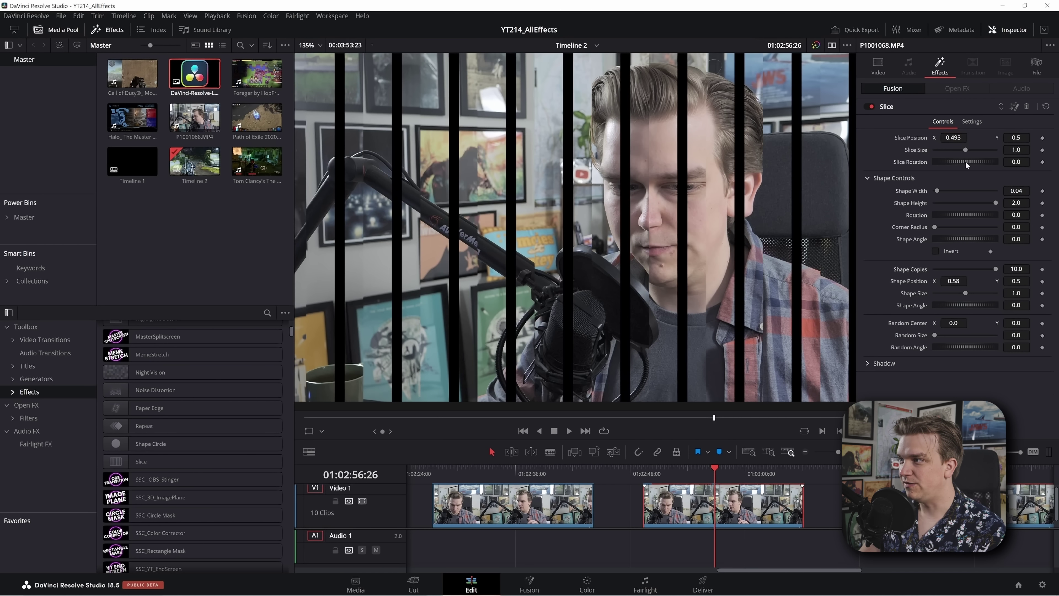
- Try rotating the slices with Slice Rotation, undo it, and set the Shape Controls' Rotation to -22.2
drag(965, 161, 959, 162)
key(ctrl+z)
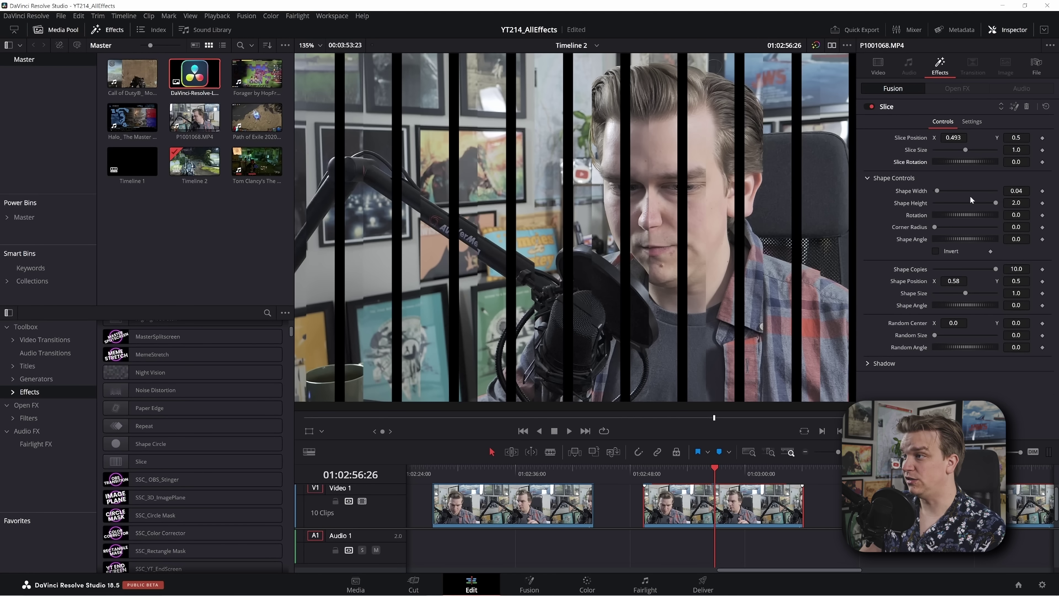
drag(965, 215, 952, 214)
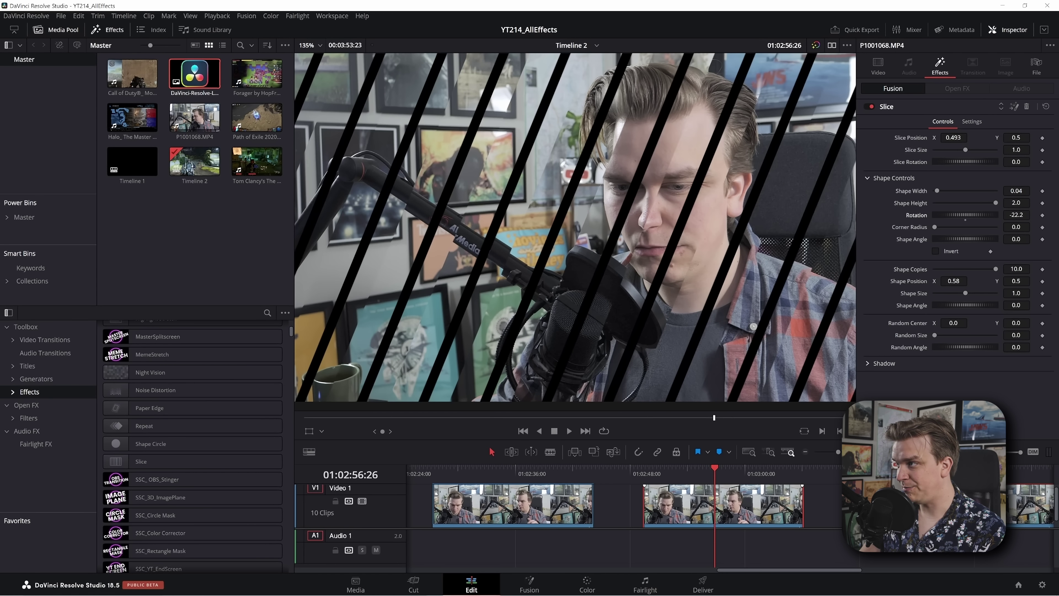
- Set the Slice effect's Shape Width to 0.039, Slice Position X to -0.086 and Shape Copies to 7.48
click(936, 190)
drag(953, 137, 929, 137)
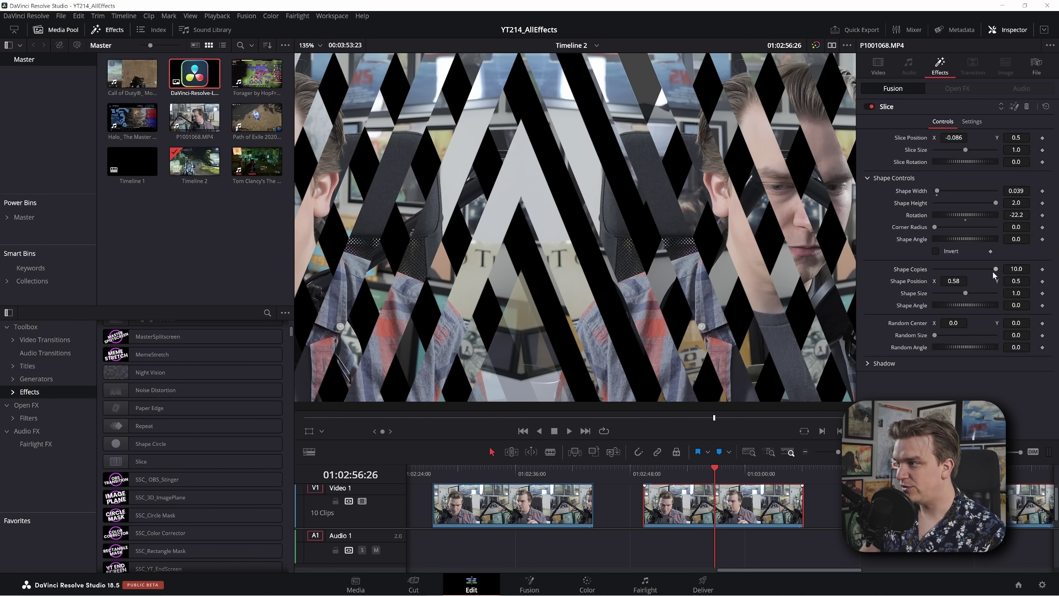
mouse_move(994, 270)
mouse_down()
mouse_move(939, 272)
mouse_move(979, 271)
mouse_up()
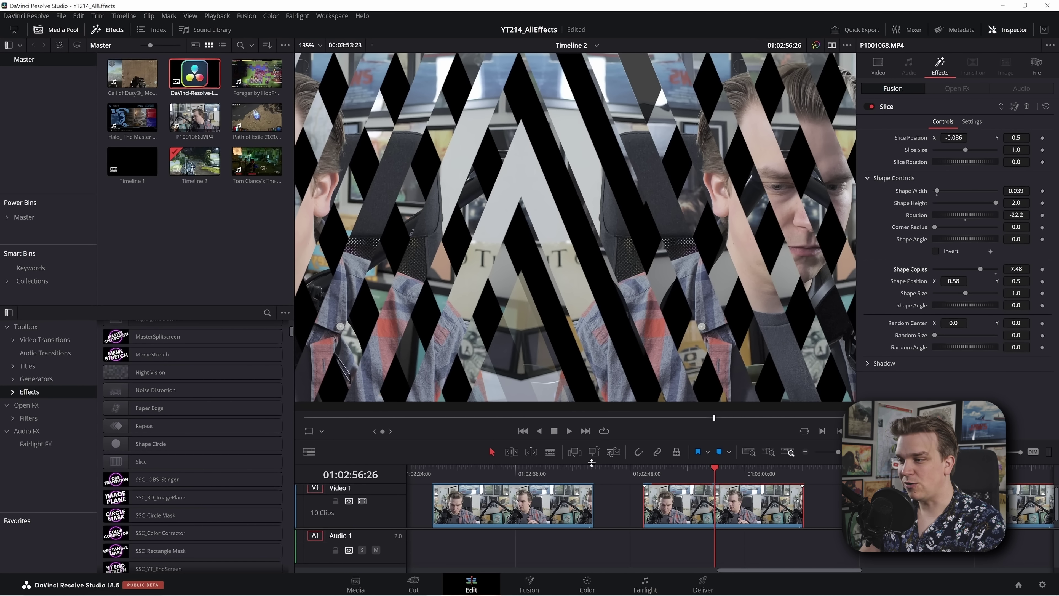
- Go to the next P1001068.MP4 clip, preview its start, and show its Stretch Region settings at 01:03:22:10
drag(666, 470, 701, 469)
drag(830, 504, 626, 488)
click(664, 470)
key(space)
scroll(636, 499, right, 2)
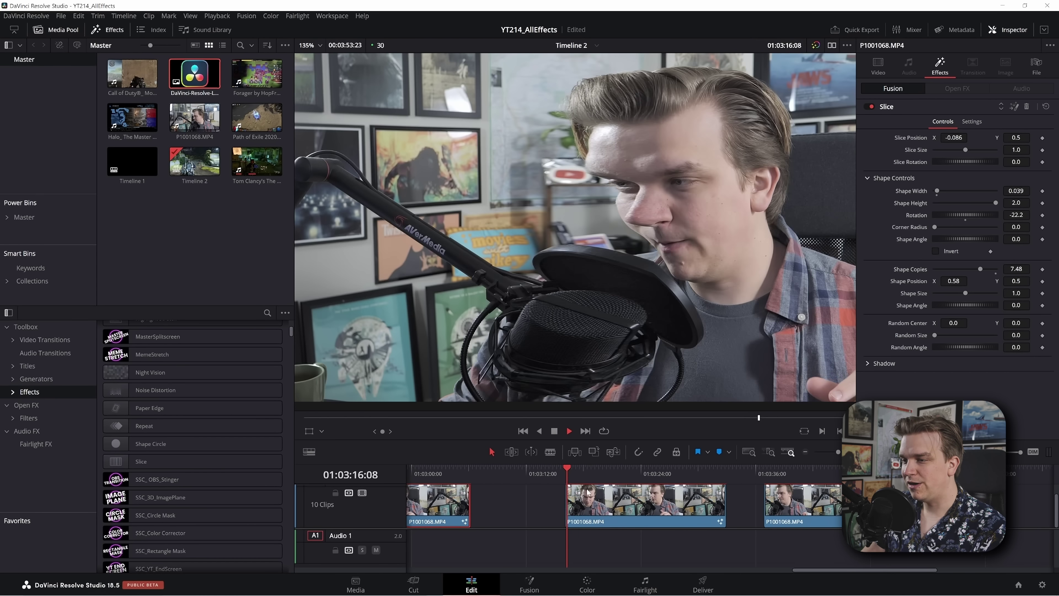
click(624, 472)
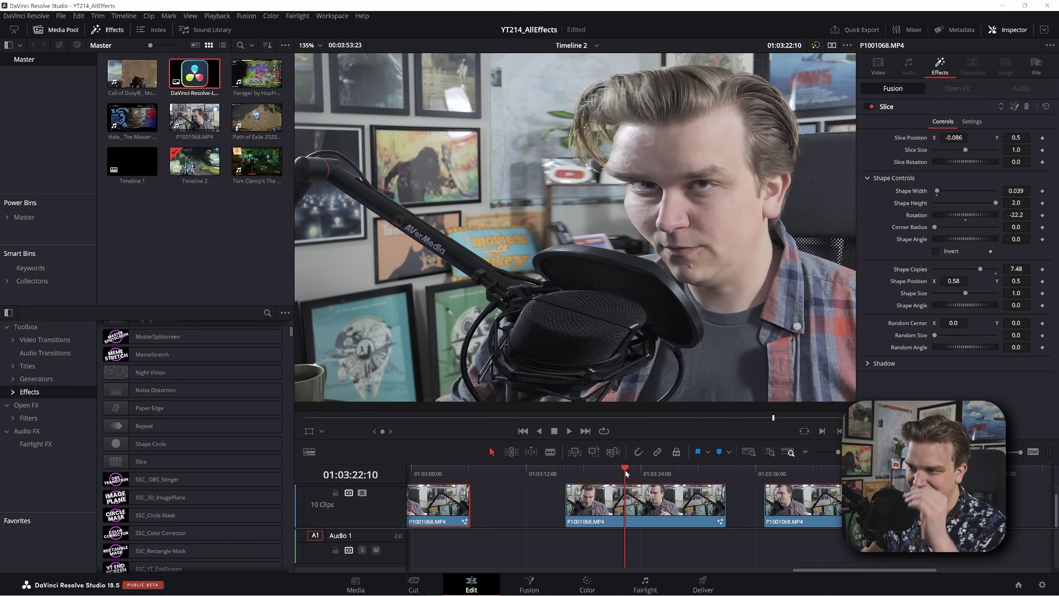
click(630, 511)
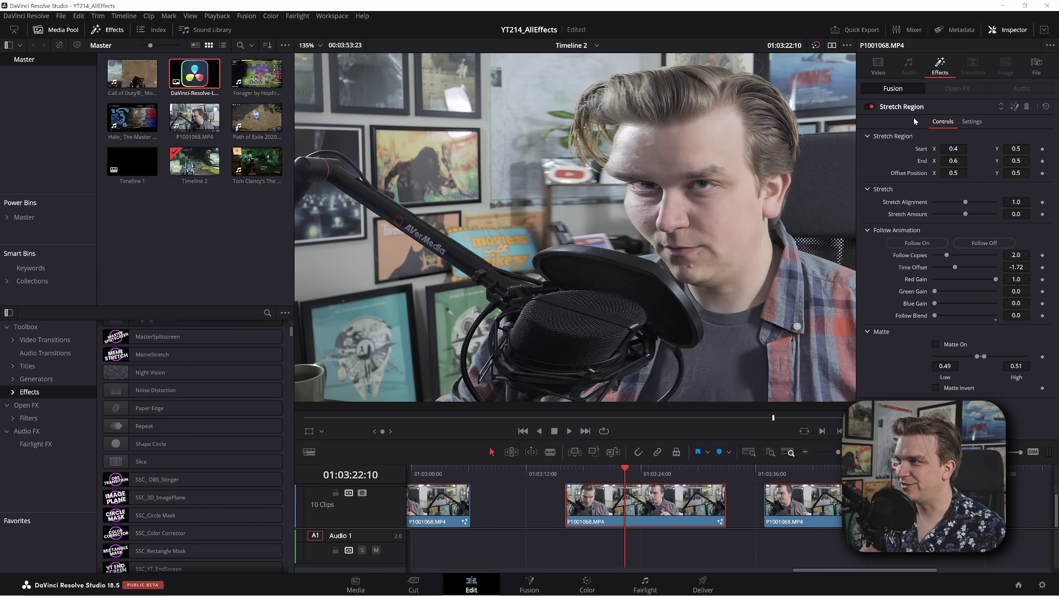
- Set Stretch Region's Start X 0.53, End X 0.622, Offset X 0.491, Alignment 0.875, Amount -0.16, Follow Copies 2.68 and Blend 1.0, and preview it
drag(953, 149, 964, 216)
key(space)
drag(946, 254, 950, 255)
drag(934, 316, 996, 315)
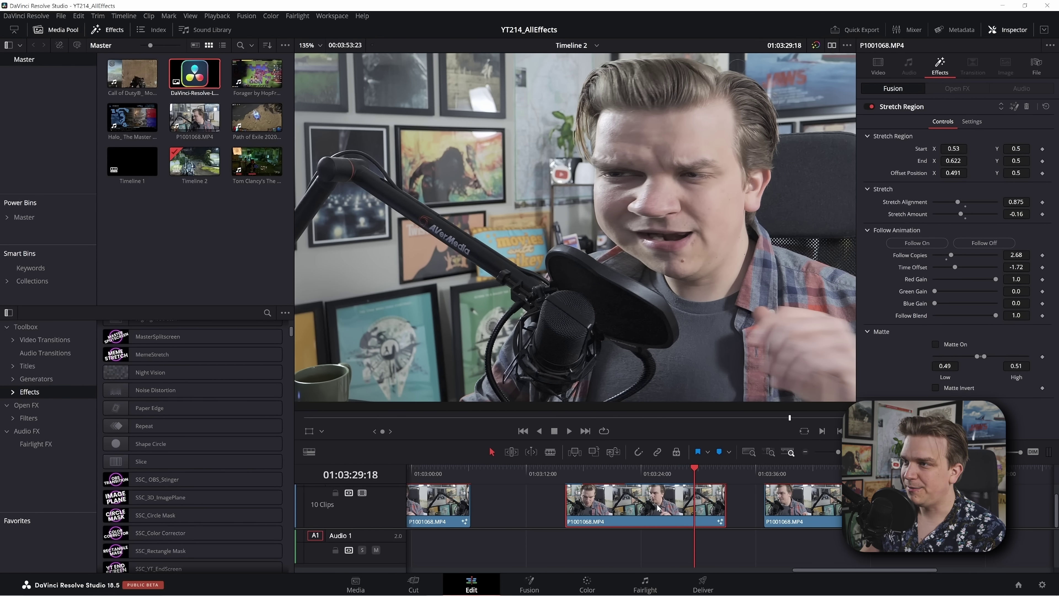
drag(580, 473, 660, 492)
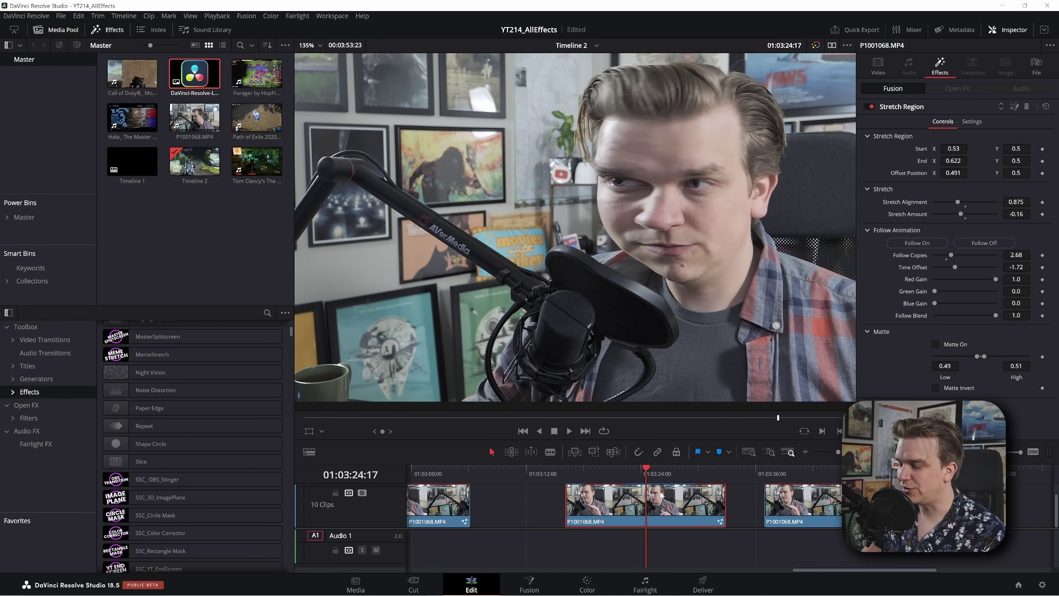
- Open the Watermark effect on the next P1001068.MP4 clip at 01:03:39:07 and use DaVinci-Resolve-Logo-Square.tif as its logo
click(748, 470)
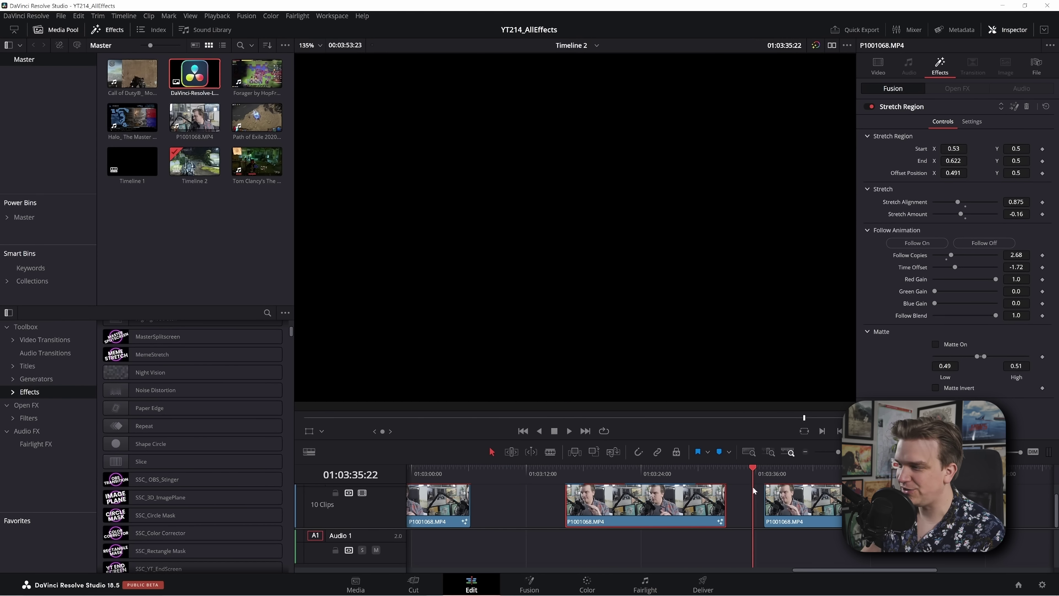
click(778, 467)
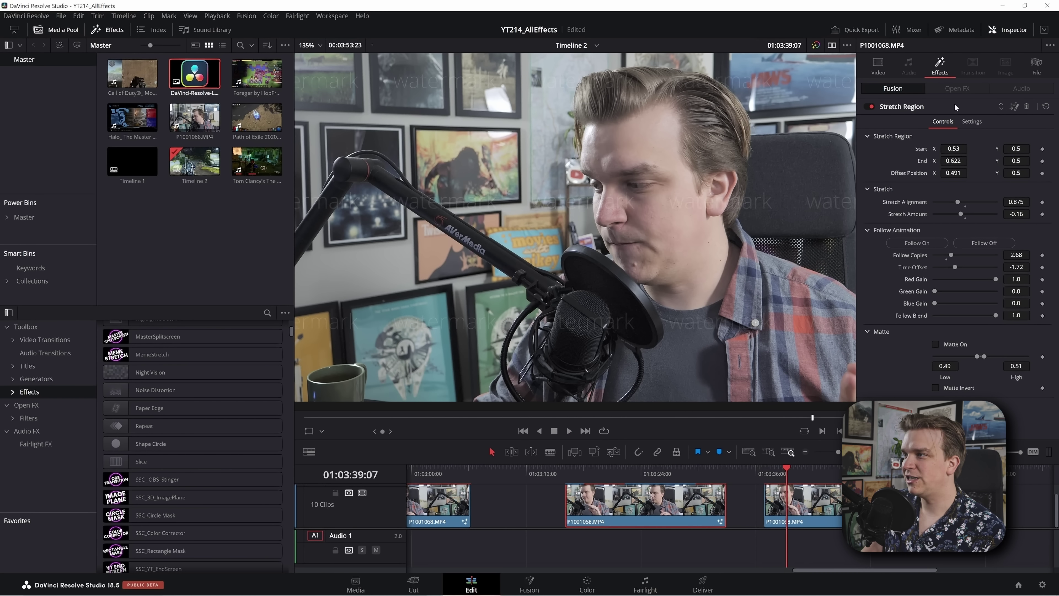
click(806, 505)
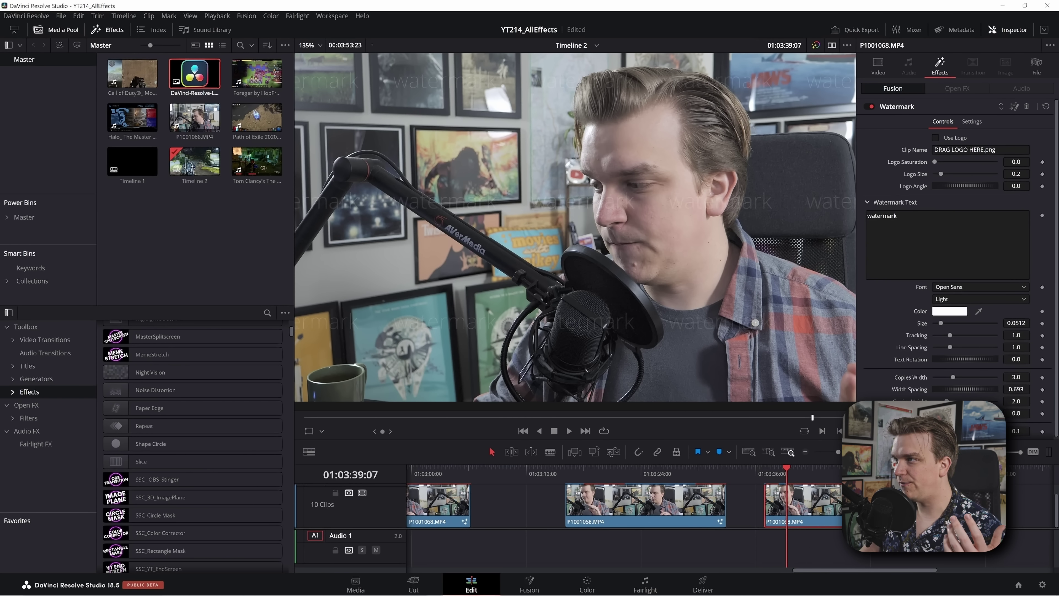
drag(194, 73, 958, 150)
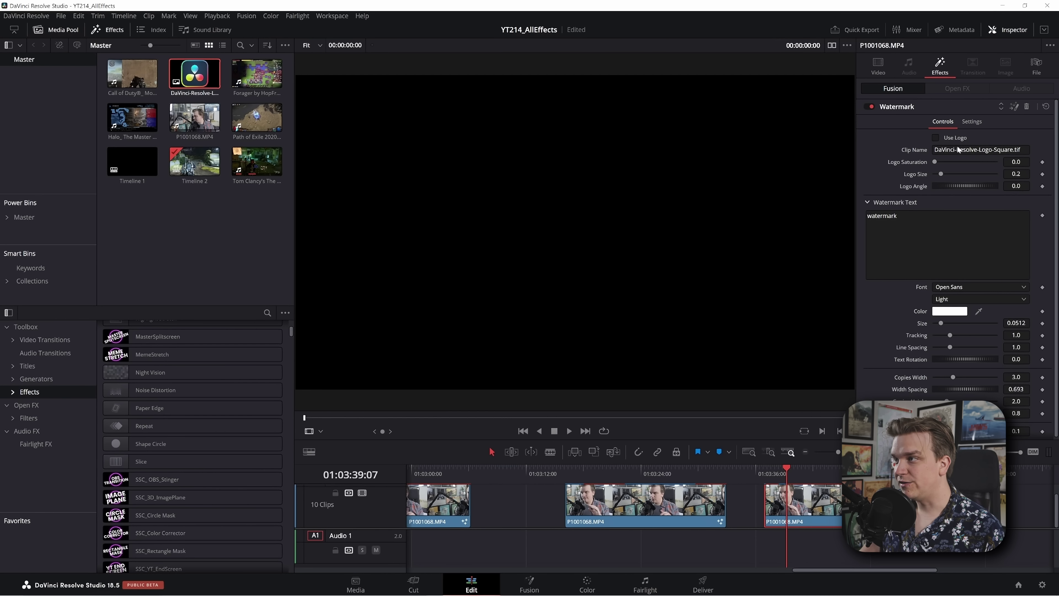
- Set the Watermark's Logo Saturation to 0.929 and preview the clip from 01:03:41:16
click(803, 468)
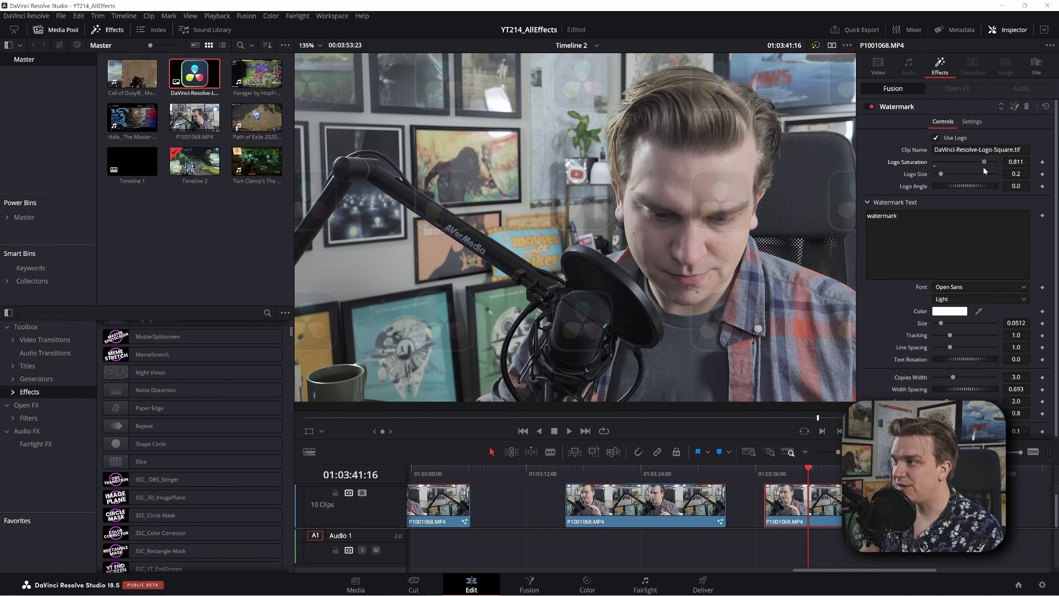
drag(984, 161, 992, 162)
key(space)
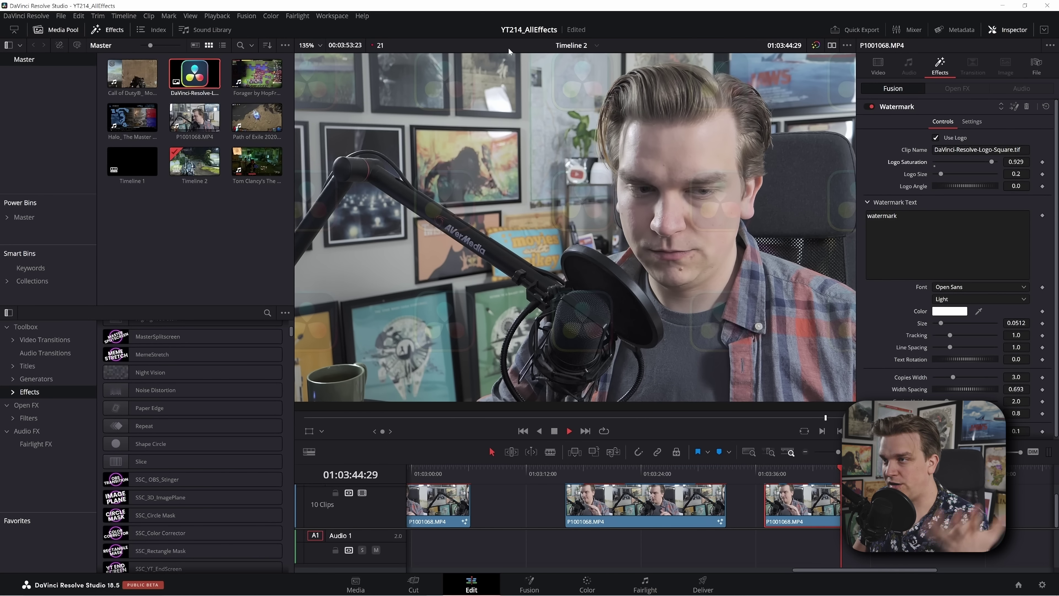
key(space)
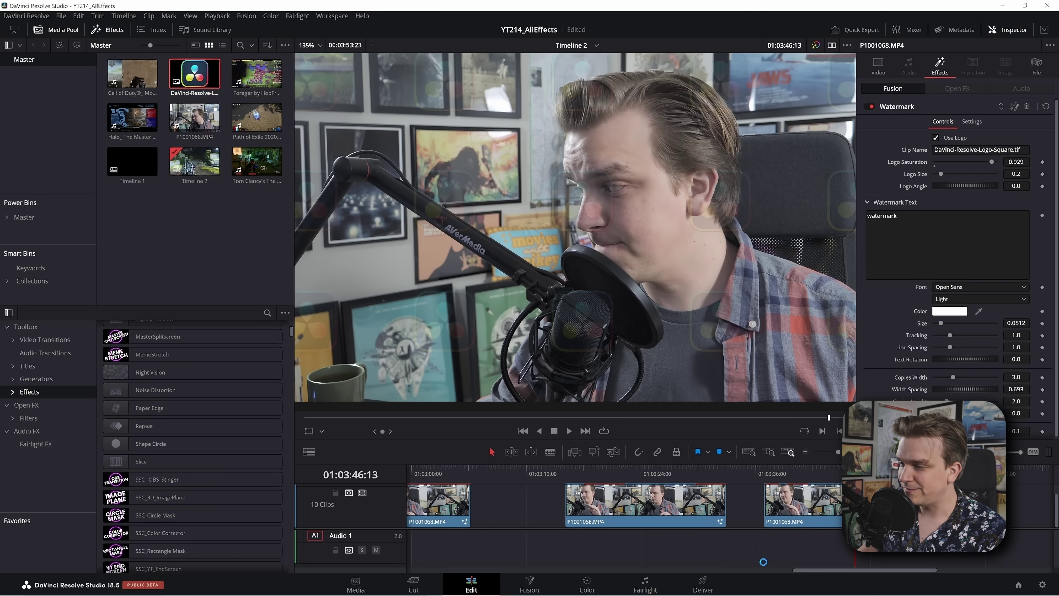